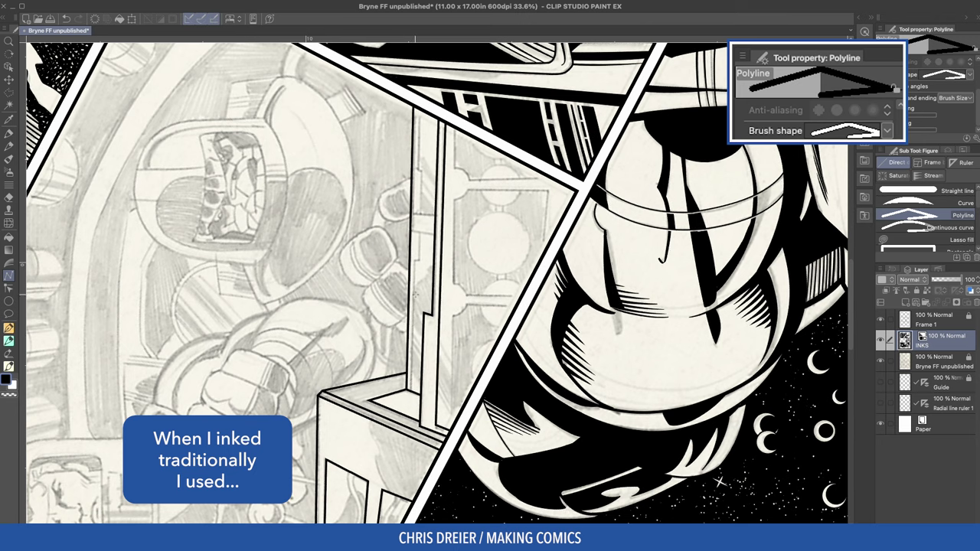
Step: Ink the small and large circles on the wall panel beside the column with the Ellipse tool at line size 7
scroll(978, 104, up, 3)
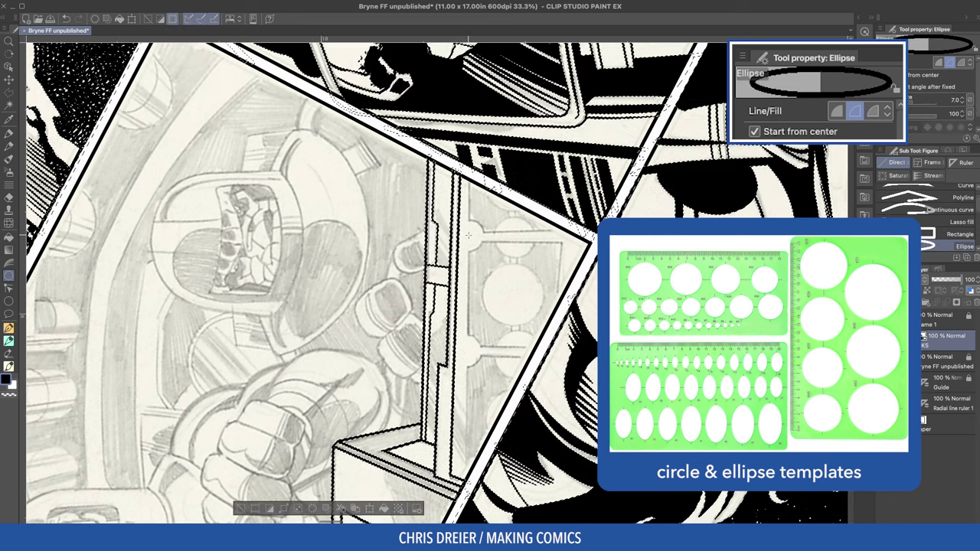
drag(484, 251, 482, 251)
drag(468, 351, 482, 371)
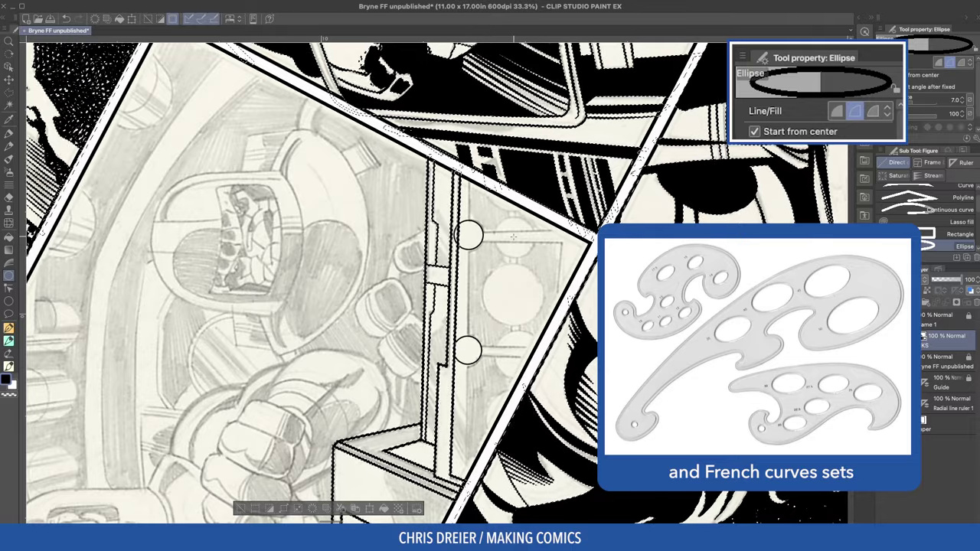
mouse_move(513, 236)
mouse_down()
mouse_move(533, 265)
mouse_move(542, 337)
mouse_up()
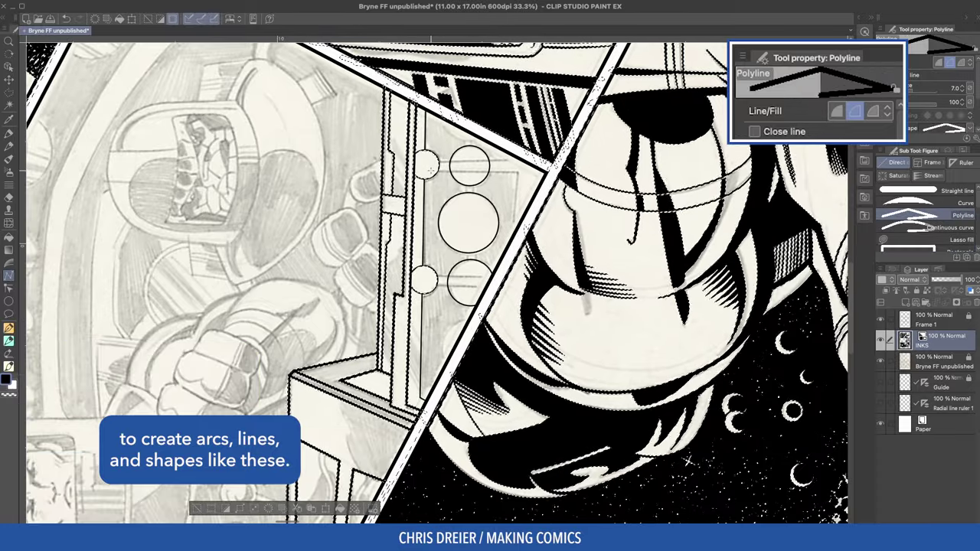
Step: Ink the panel's border corner and the straight bars connecting its circles with the Polyline tool at size 7
click(430, 170)
click(518, 172)
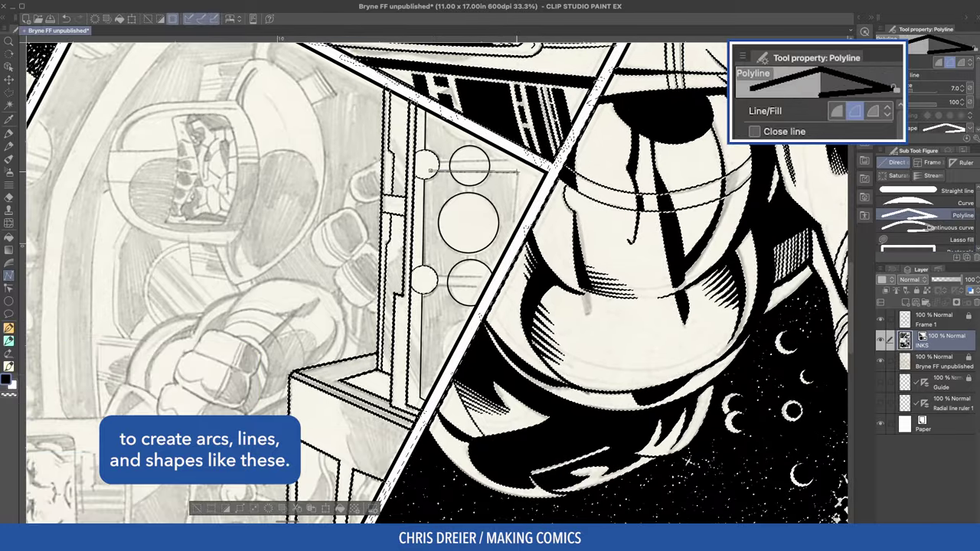
double_click(517, 217)
click(433, 275)
double_click(497, 277)
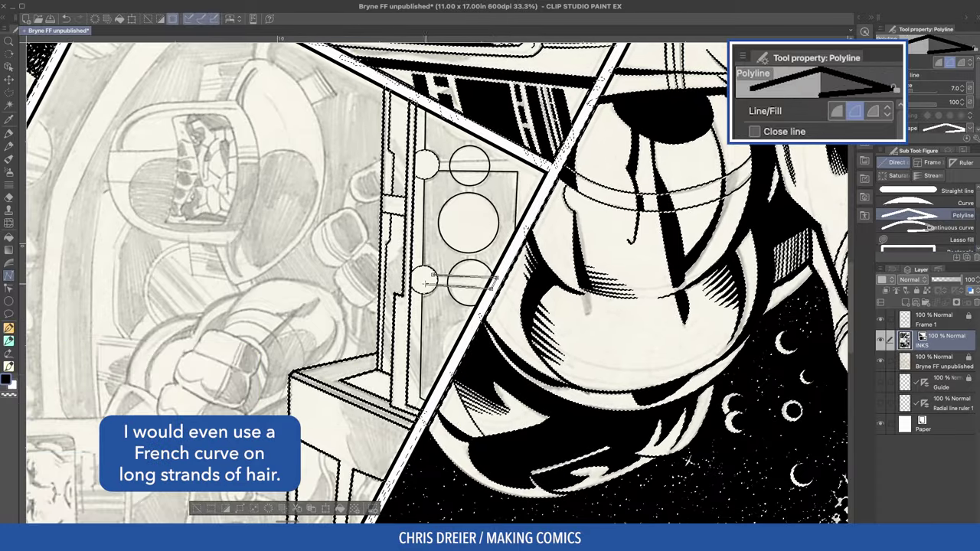
click(437, 286)
double_click(495, 287)
click(437, 161)
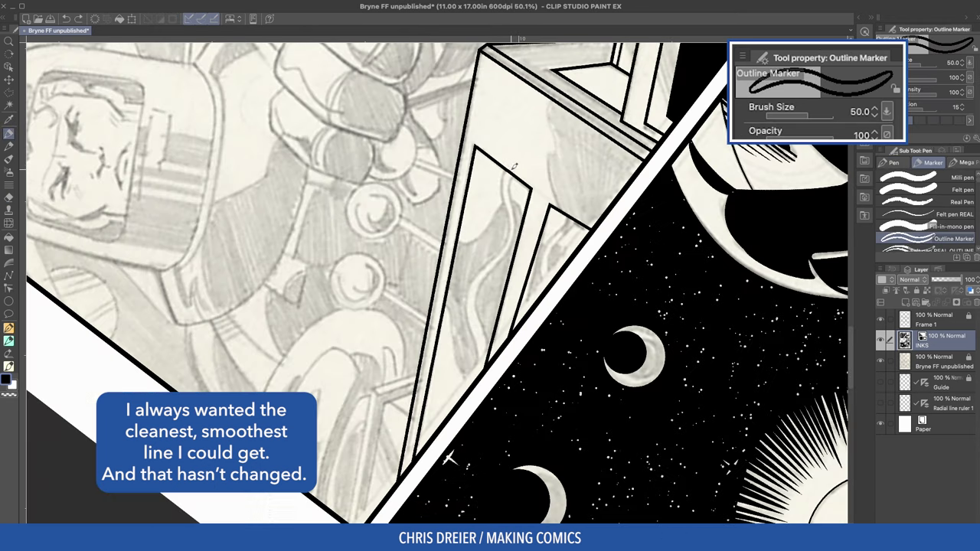
Step: Ink the two wavy cables on the console with the Outline Marker at size 50, and erase the frame line where they cross it
mouse_move(515, 166)
mouse_down()
mouse_move(510, 231)
mouse_move(481, 279)
mouse_move(470, 329)
mouse_up()
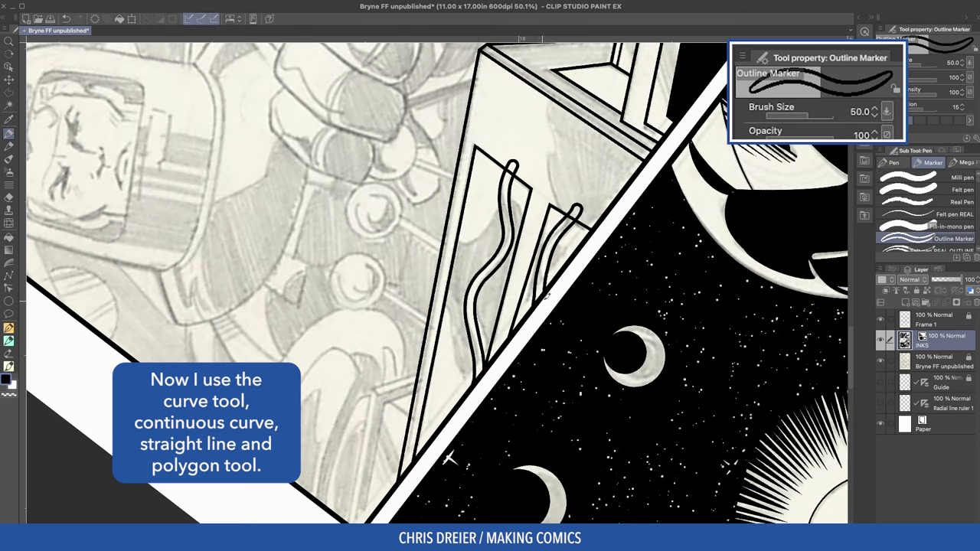
key(e)
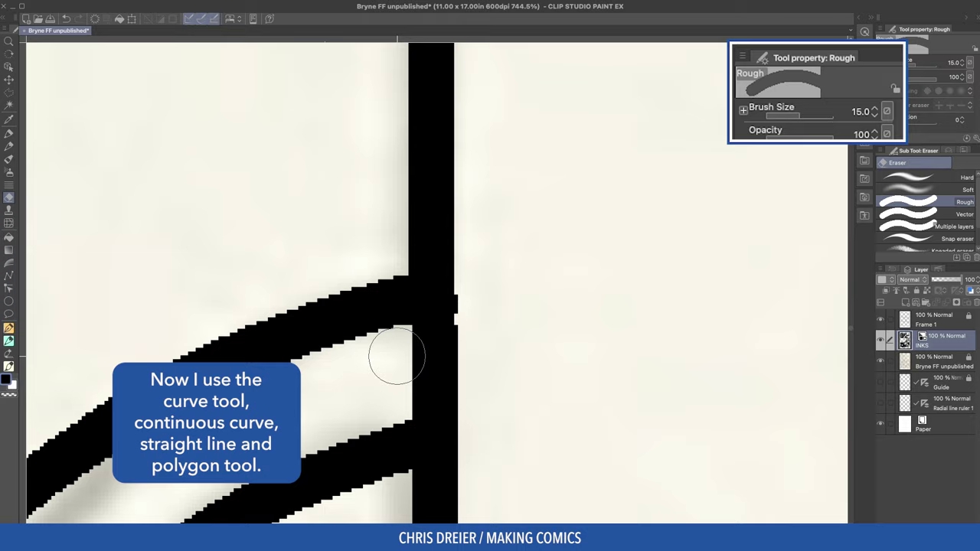
drag(396, 356, 387, 389)
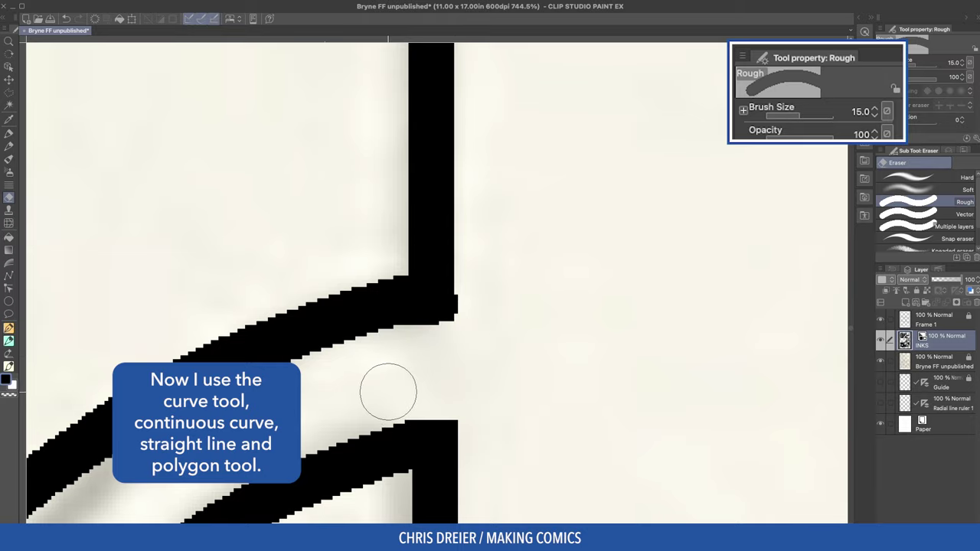
drag(387, 389, 383, 406)
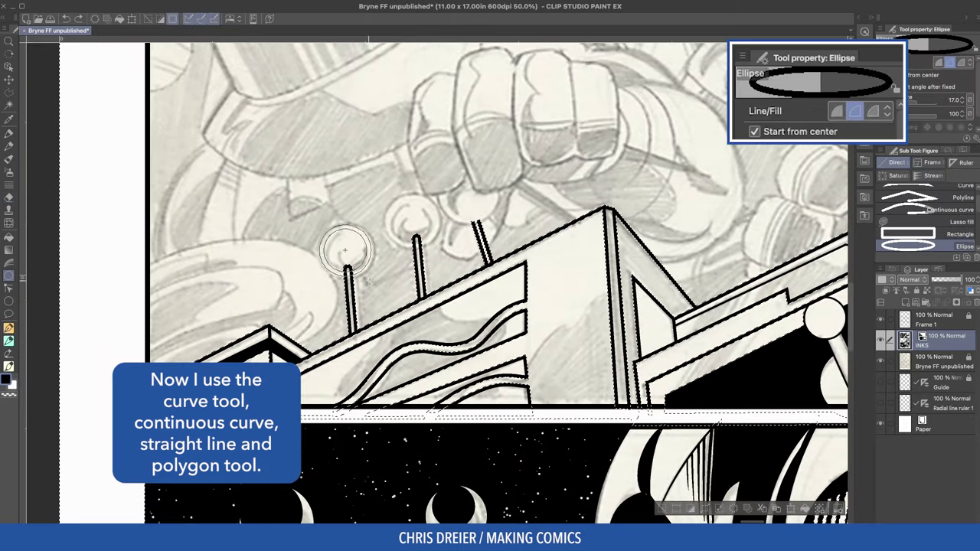
Step: Draw round knobs on the three console levers with the Ellipse tool at line size 17
drag(369, 282, 374, 280)
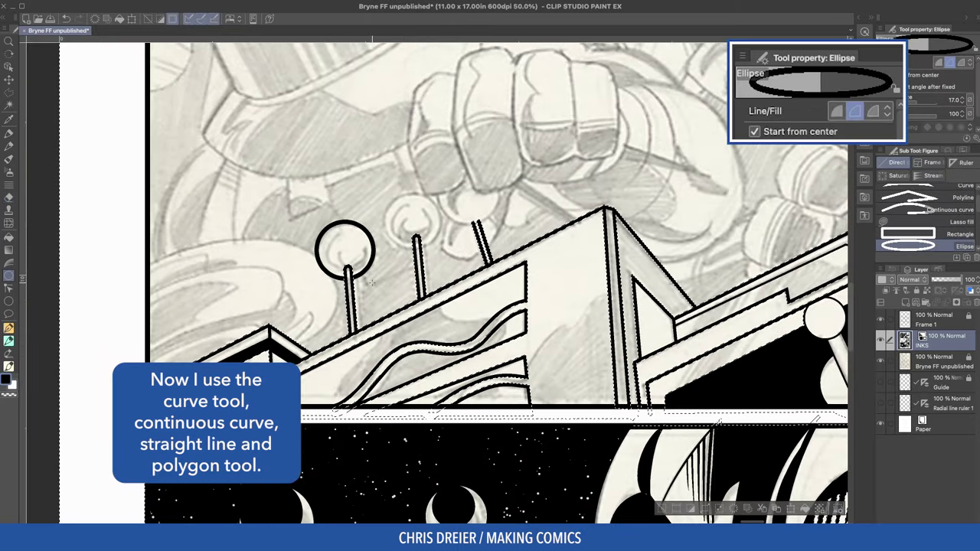
drag(411, 222, 439, 250)
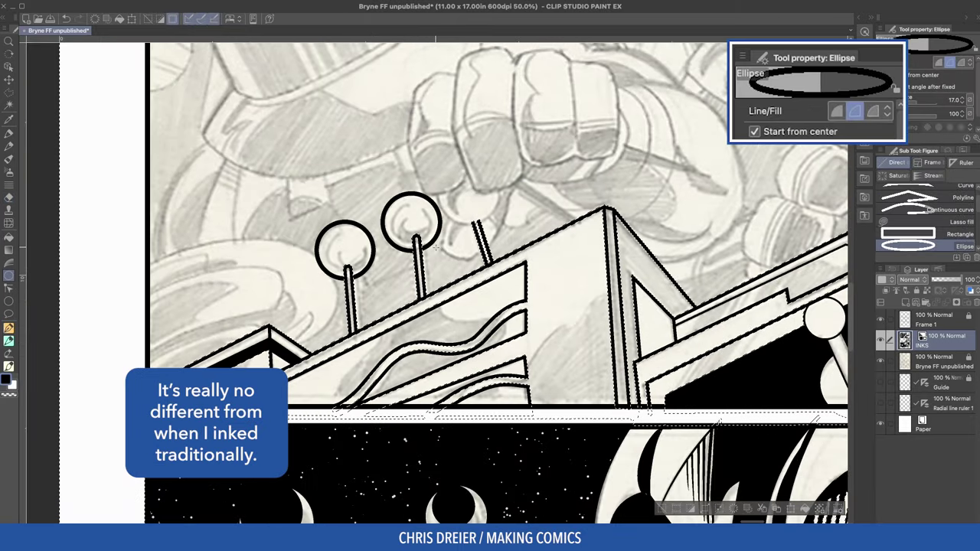
drag(469, 195, 498, 223)
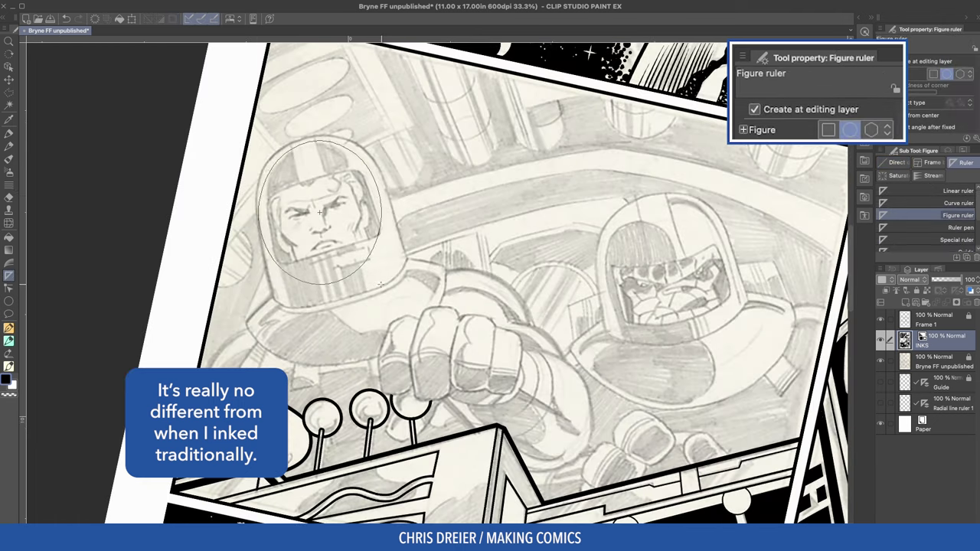
Step: Create an elliptical figure ruler on the INKS layer and reshape and rotate it to fit the left astronaut's helmet dome
drag(343, 272, 339, 267)
key(o)
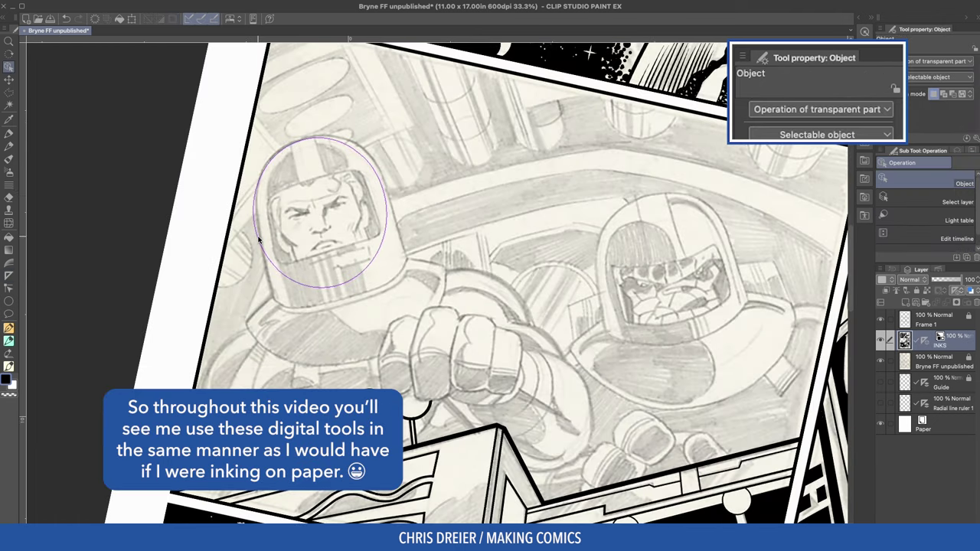
click(258, 239)
drag(320, 303, 324, 299)
drag(398, 225, 401, 227)
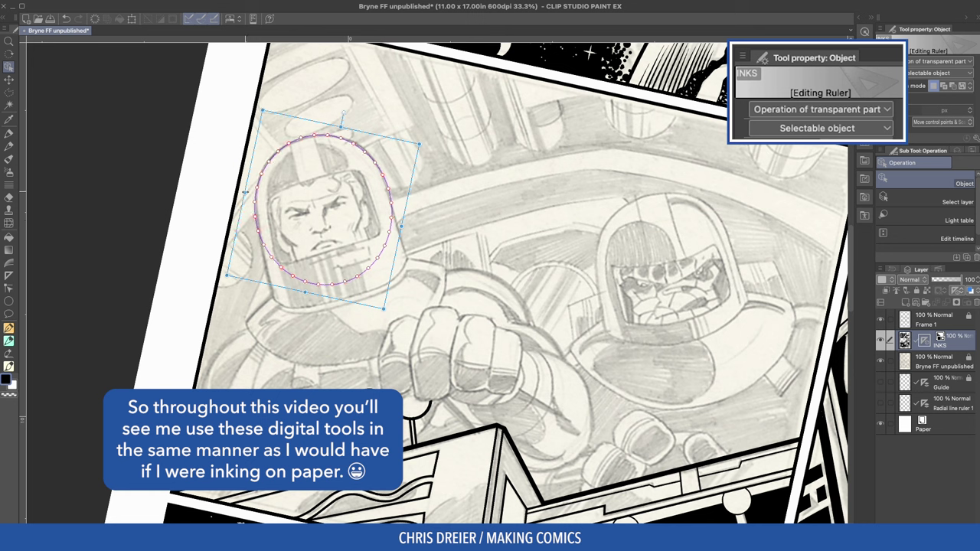
Step: Ink the dome of the left astronaut's helmet along the ruler with the Milli pen at size 25
key(p)
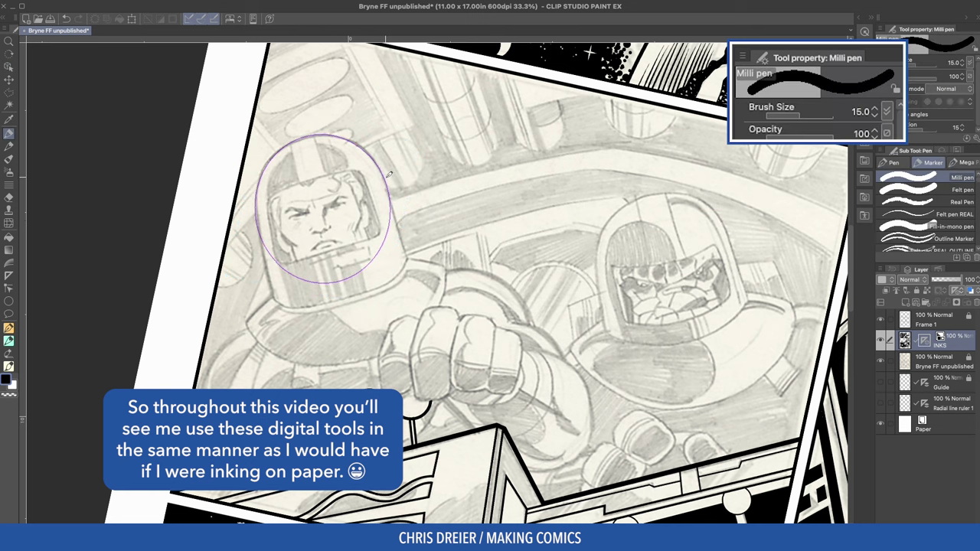
mouse_move(397, 182)
mouse_down()
mouse_move(368, 148)
mouse_move(306, 125)
mouse_move(251, 192)
mouse_move(252, 219)
mouse_move(241, 196)
mouse_move(257, 216)
mouse_move(390, 177)
mouse_up()
key(bracketright)
key(bracketright)
mouse_move(255, 222)
mouse_down()
mouse_move(300, 129)
mouse_move(387, 186)
mouse_up()
Step: Reposition the elliptical ruler over the right astronaut's helmet to ink its dome with the Milli pen at size 25, and remove the ruler
key(o)
drag(338, 283, 342, 289)
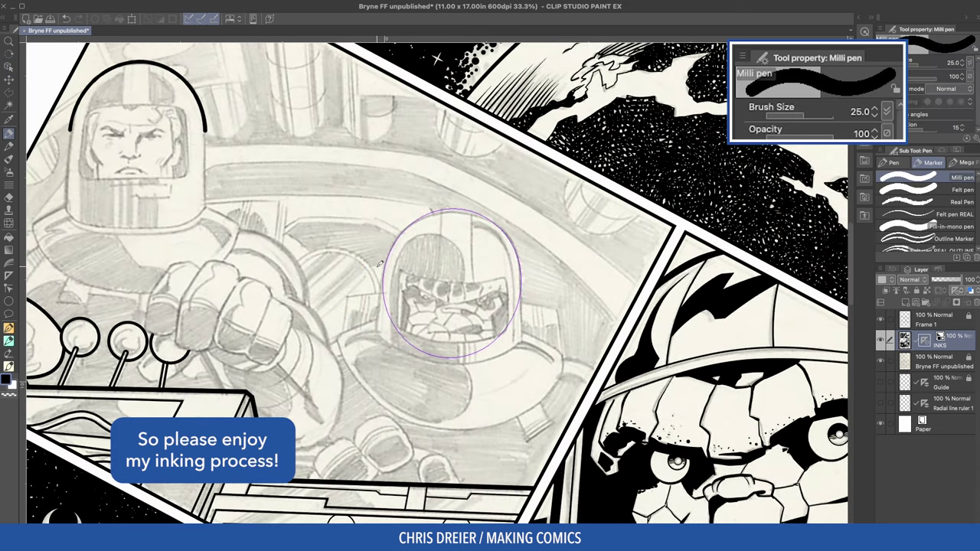
mouse_move(386, 260)
mouse_down()
mouse_move(407, 230)
mouse_move(495, 217)
mouse_move(521, 262)
mouse_up()
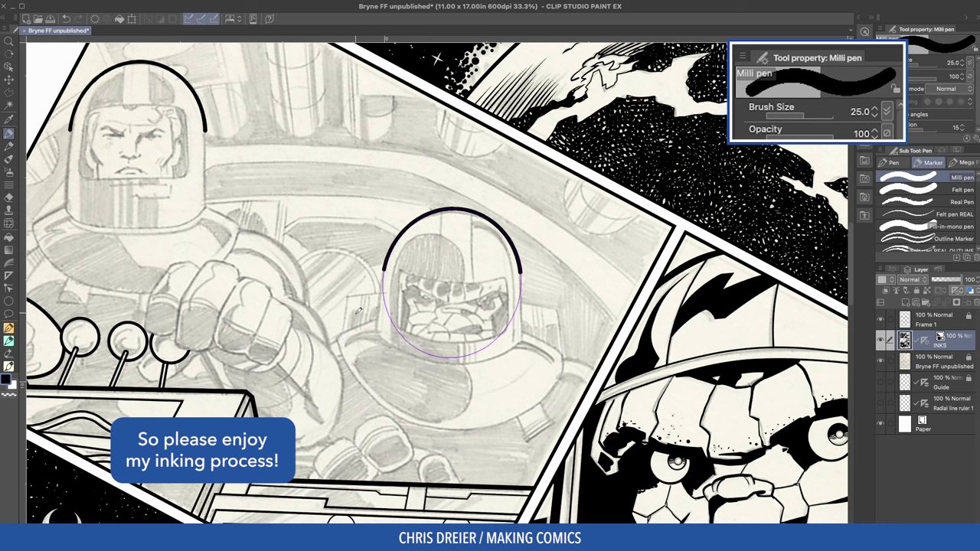
key(o)
click(412, 347)
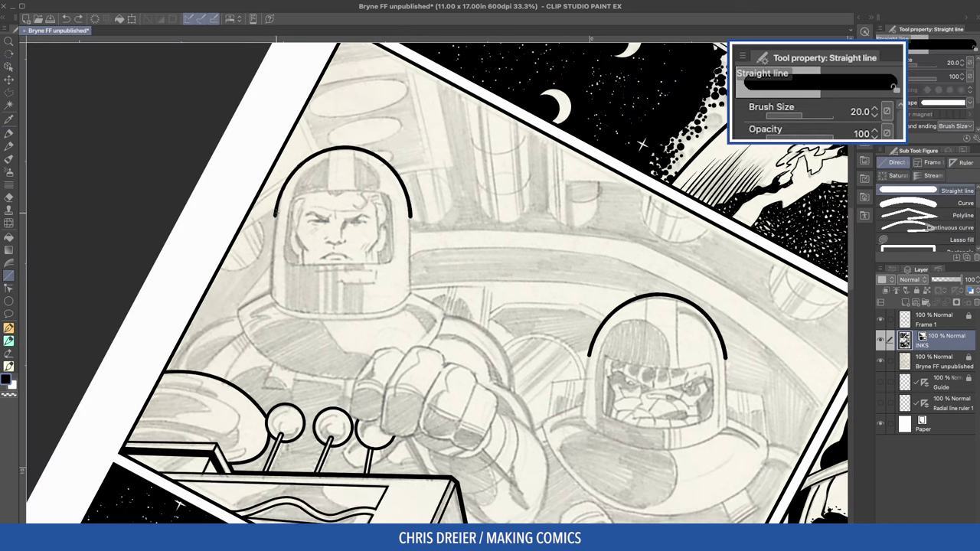
Step: Ink the straight sides of both helmets below their domes with the Straight line tool at size 20
drag(274, 216, 268, 292)
drag(411, 214, 412, 292)
drag(410, 214, 412, 292)
mouse_move(727, 359)
mouse_down()
mouse_move(542, 277)
mouse_move(540, 340)
mouse_up()
drag(402, 269, 397, 337)
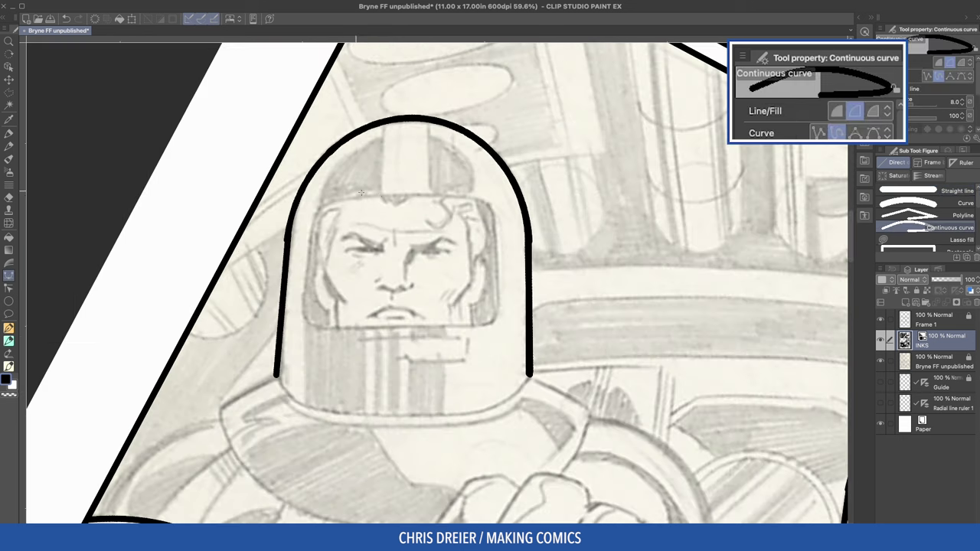
Step: Ink the closed rounded outline of the left astronaut's face opening with the Continuous curve tool at size 8
click(394, 194)
click(334, 200)
click(317, 209)
click(313, 226)
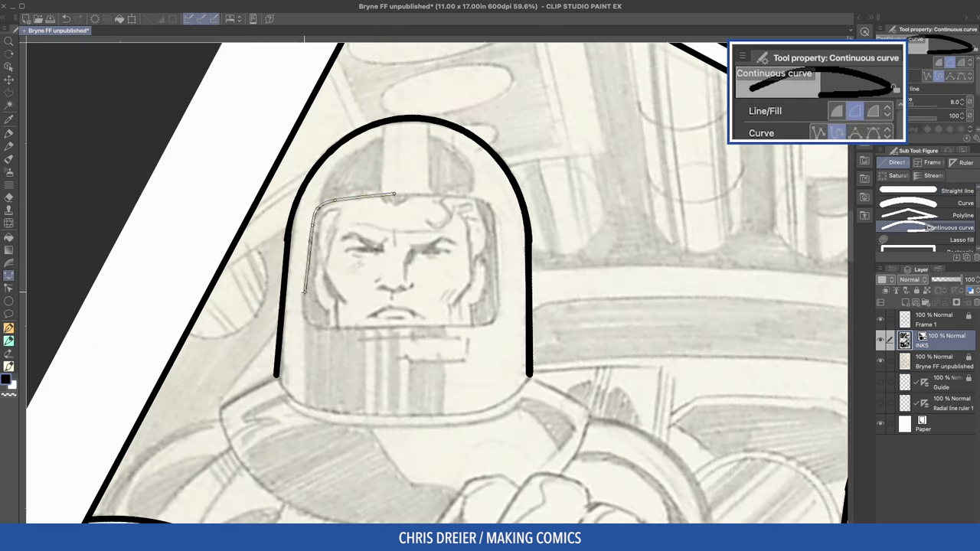
click(303, 306)
click(322, 329)
click(396, 326)
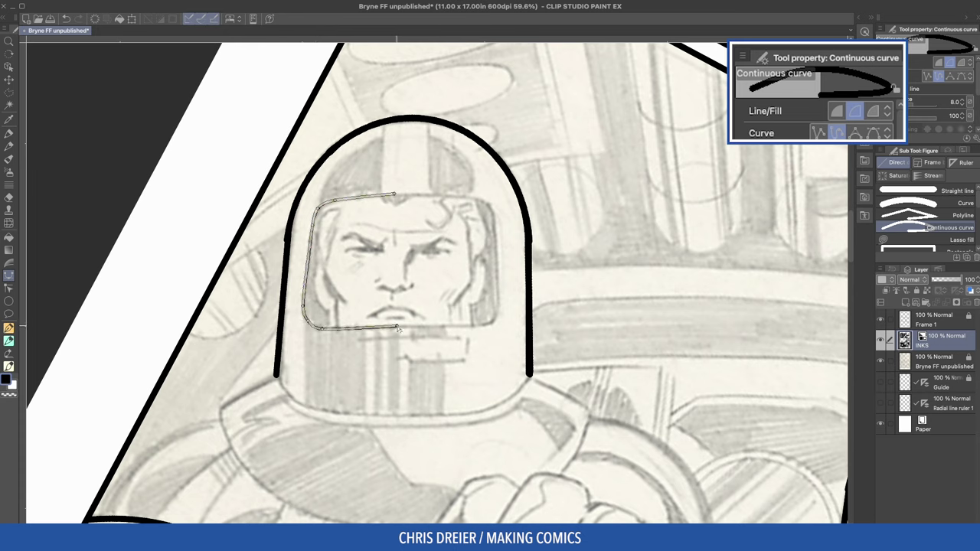
click(474, 327)
mouse_move(497, 314)
mouse_down()
mouse_move(496, 222)
mouse_move(469, 196)
mouse_move(406, 195)
mouse_up()
click(394, 193)
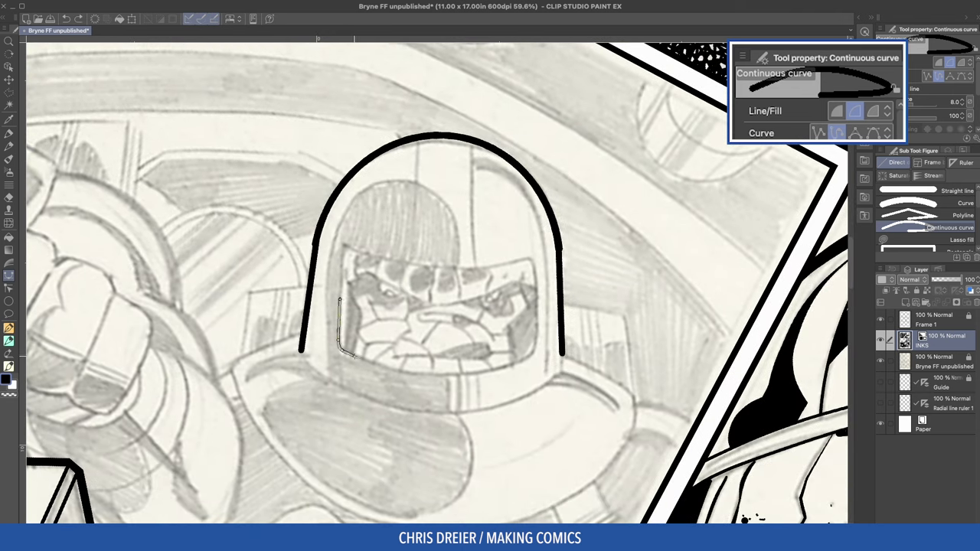
Step: Ink the rounded outline of the right astronaut's visor opening with the Continuous curve tool at size 8
click(352, 355)
click(439, 375)
click(525, 360)
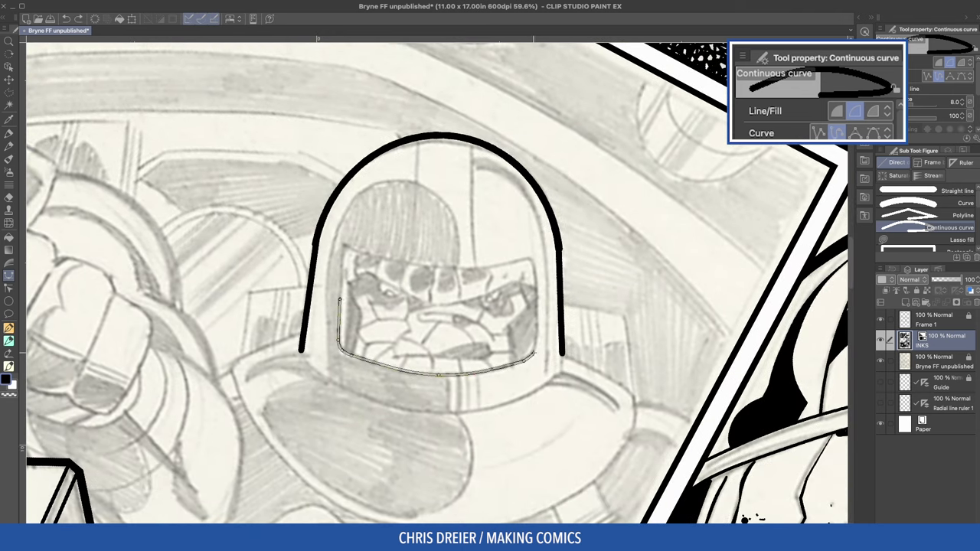
click(537, 341)
click(536, 275)
click(530, 260)
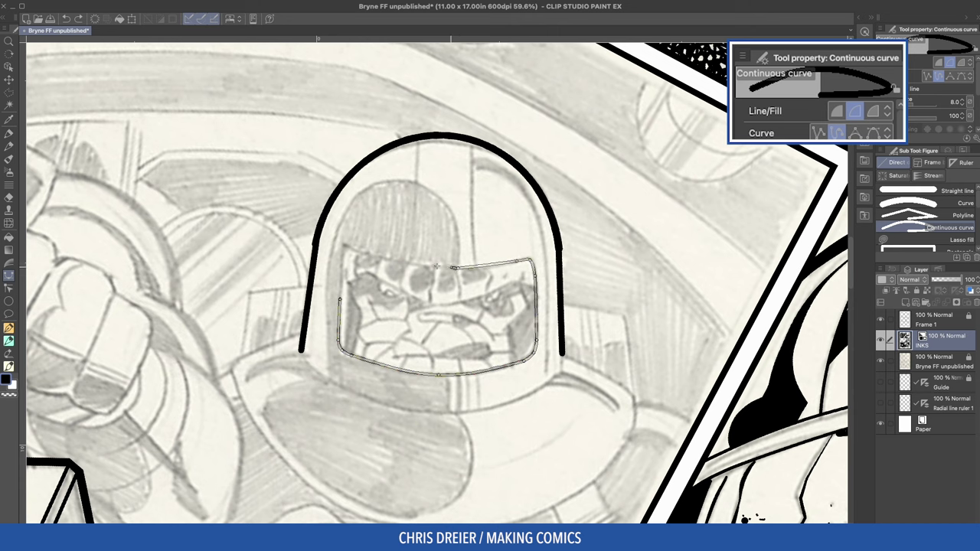
click(344, 249)
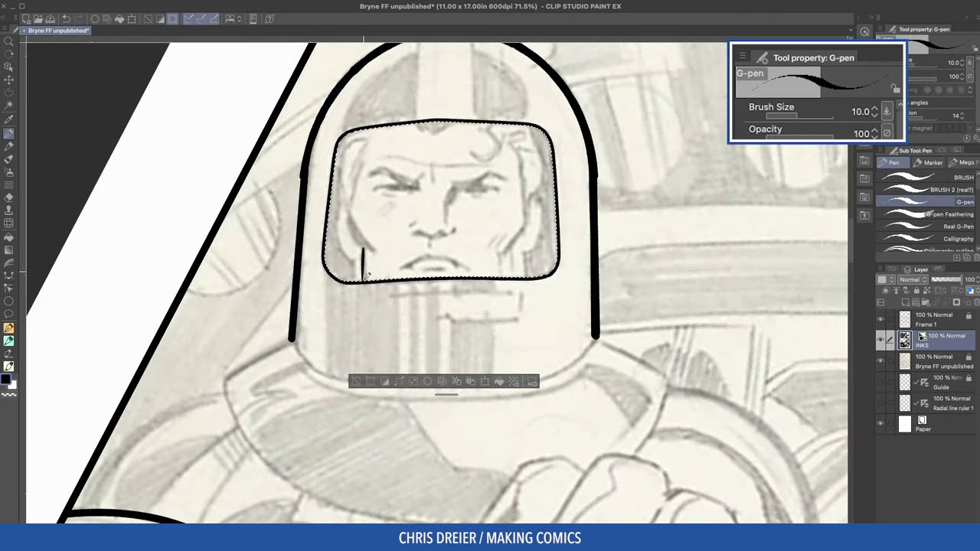
Step: Ink the left astronaut's jaw, neck, nose shadow, hair curl and ear with the G-pen at size 10 inside the visor selection
drag(363, 259, 363, 280)
drag(340, 217, 354, 265)
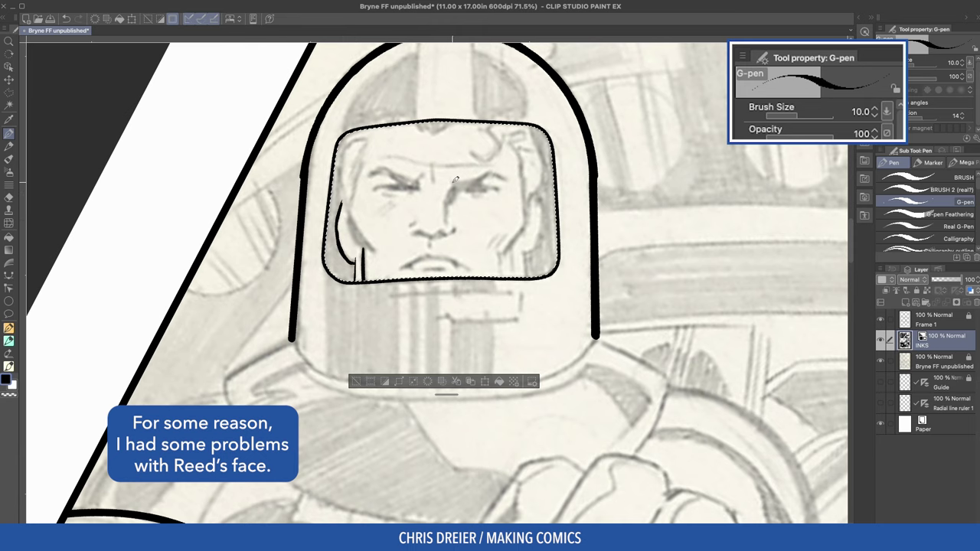
drag(446, 224, 453, 188)
drag(474, 164, 452, 174)
mouse_move(454, 133)
mouse_down()
mouse_move(493, 143)
mouse_move(509, 150)
mouse_move(483, 158)
mouse_up()
mouse_move(507, 164)
mouse_down()
mouse_move(487, 157)
mouse_move(499, 212)
mouse_up()
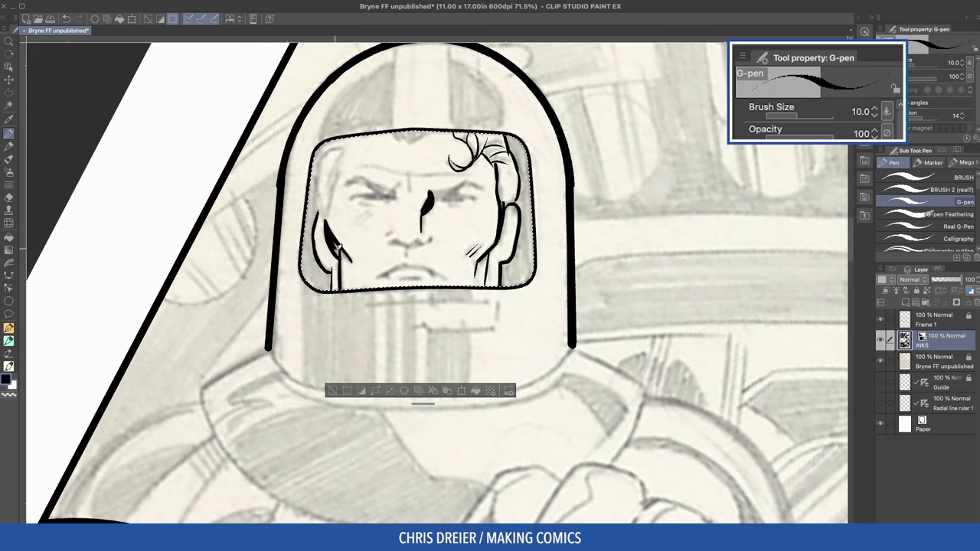
Step: Retouch the dark cheek shadow on the left astronaut's face using the G-pen with transparent colour
key(c)
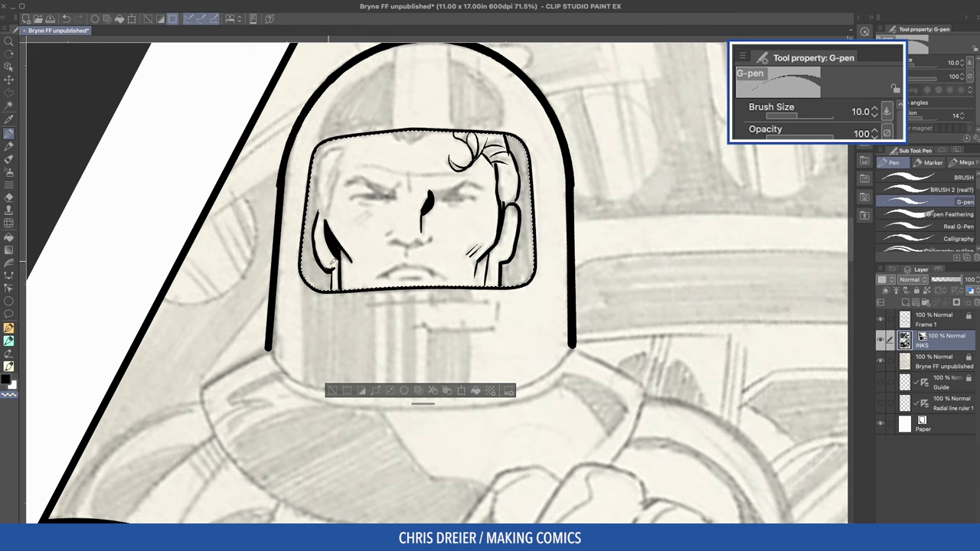
key(c)
key(c)
mouse_move(344, 247)
mouse_down()
mouse_move(350, 261)
mouse_move(416, 288)
mouse_up()
Step: Erase the inked cheek shadow, jaw and ear lines on the shadowed side of the face with the Rough eraser at size 17
scroll(352, 249, down, 2)
scroll(414, 286, down, 2)
key(e)
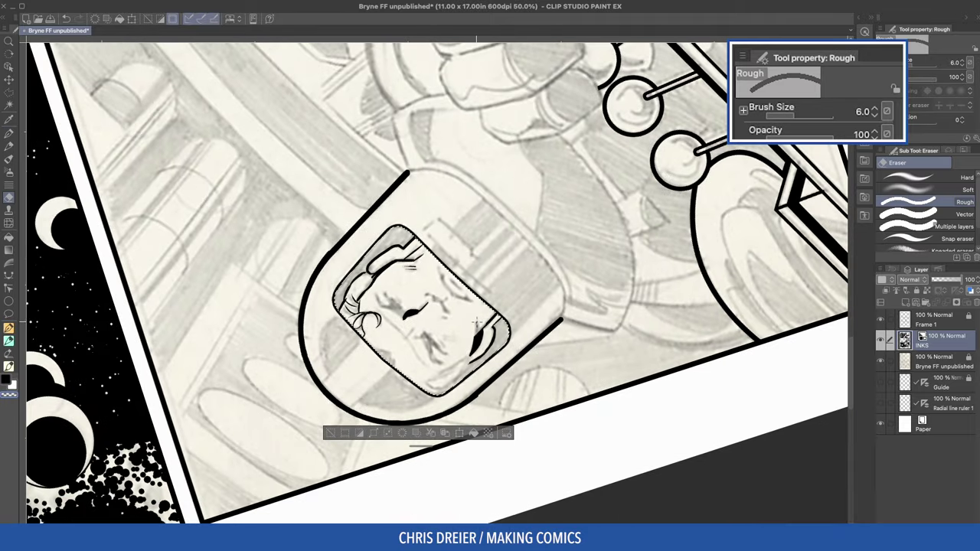
key(bracketright)
key(bracketright)
key(bracketright)
key(bracketright)
key(bracketright)
key(bracketright)
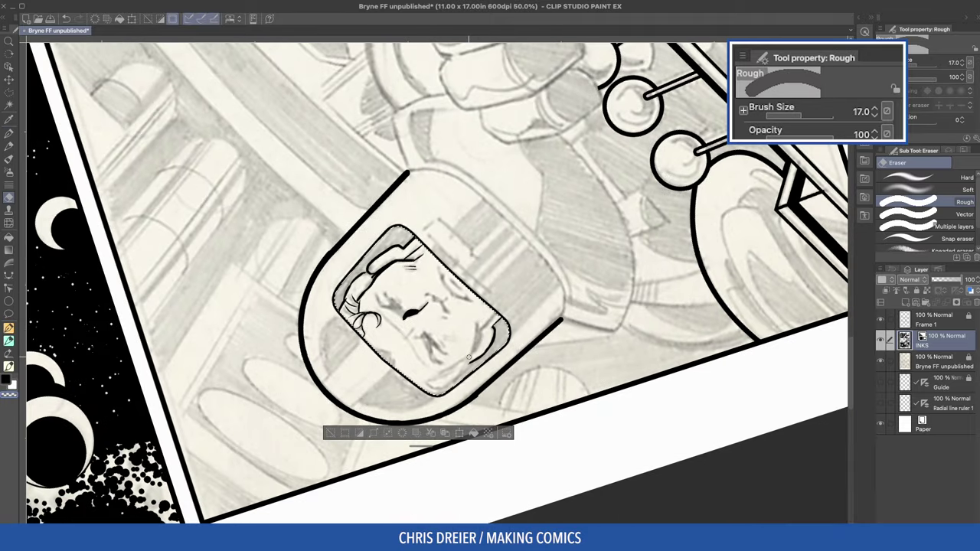
Step: Redraw the erased cheek and jaw contour of the left astronaut with the G-pen at size 10
key(p)
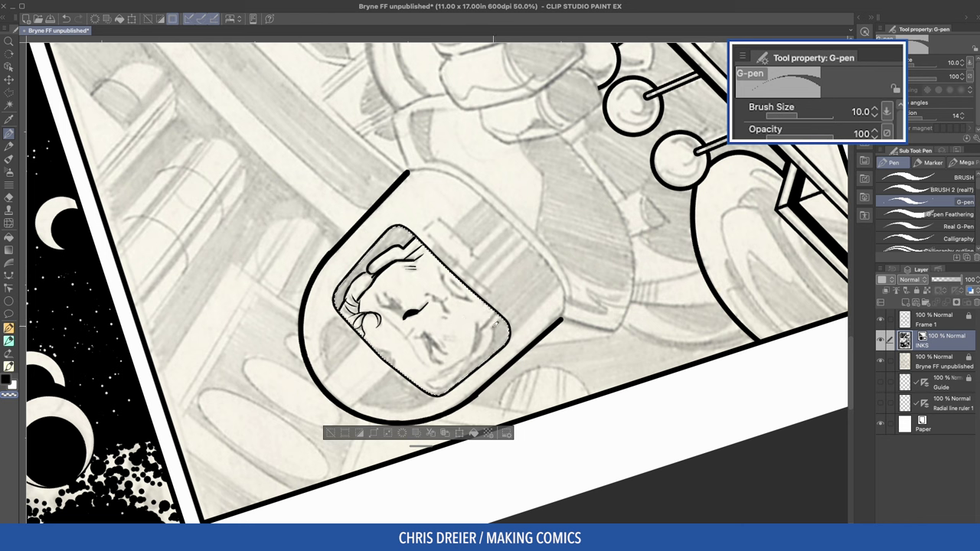
mouse_move(498, 313)
mouse_down()
mouse_move(469, 352)
mouse_move(478, 339)
mouse_move(427, 345)
mouse_up()
key(super+z)
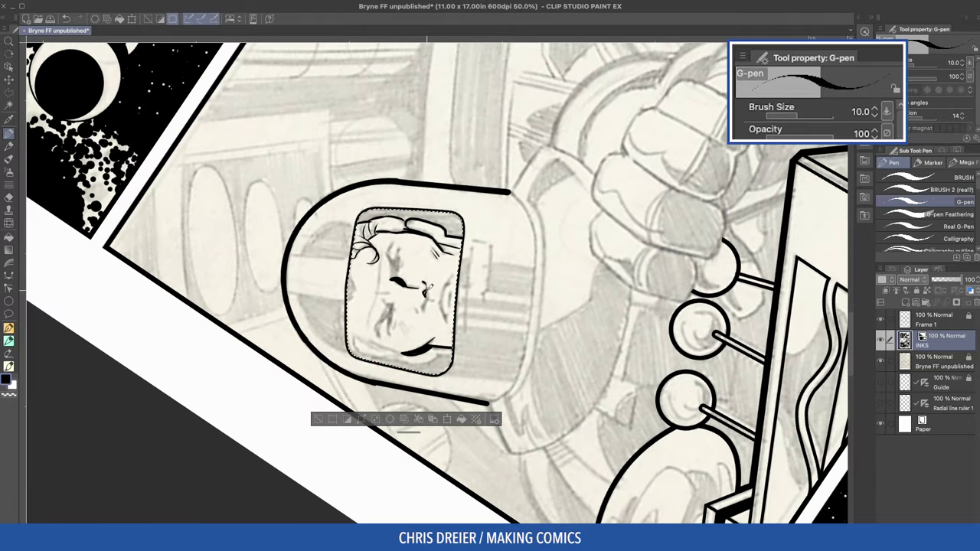
Step: Ink the left astronaut's nose, mouth, forehead crease and one eye with its brow using the G-pen at size 10
drag(433, 295, 428, 300)
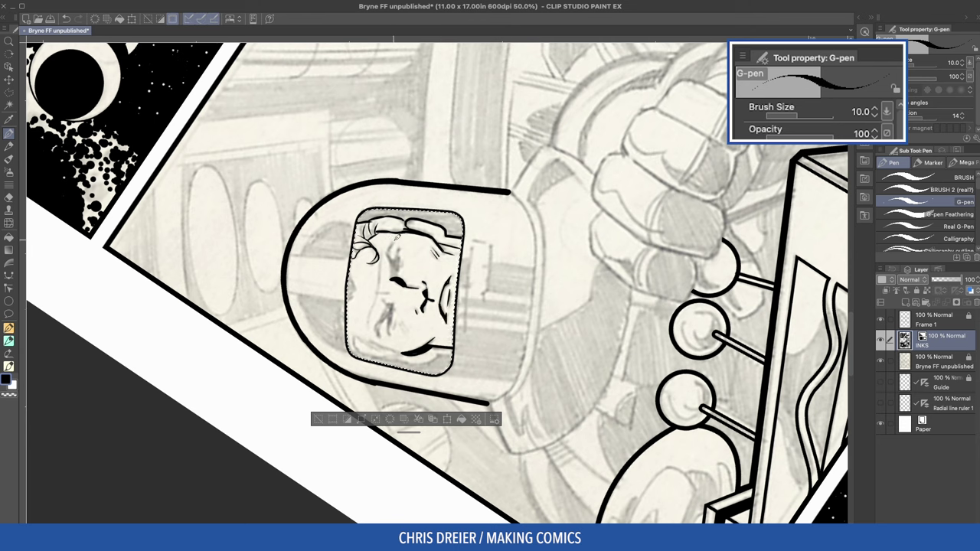
drag(381, 272, 369, 327)
mouse_move(398, 238)
mouse_down()
mouse_move(388, 250)
mouse_move(401, 258)
mouse_up()
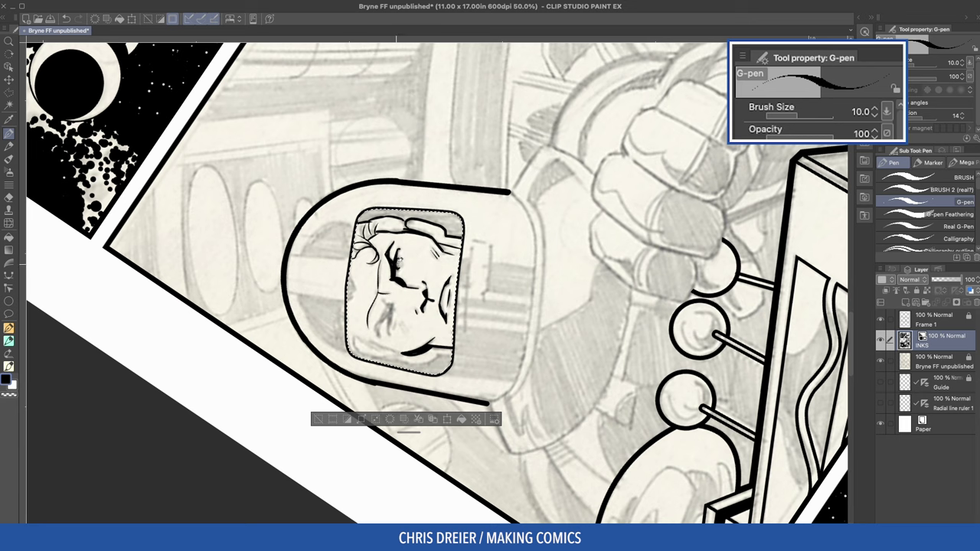
Step: Ink the left astronaut's second eye with the G-pen at size 10 and fill the visor background beside his hair and ear with black
mouse_move(387, 321)
mouse_down()
mouse_move(391, 337)
mouse_move(389, 326)
mouse_up()
drag(394, 274, 402, 276)
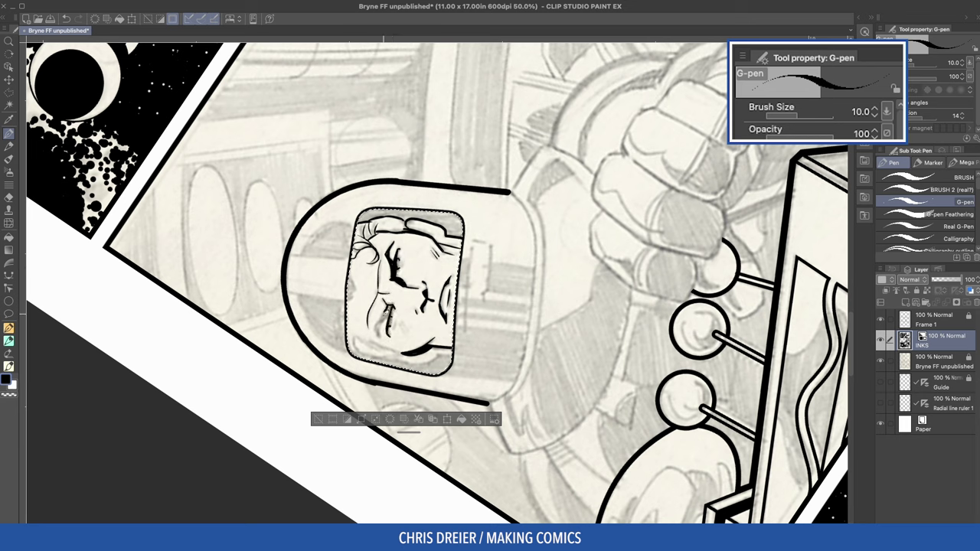
key(g)
click(409, 212)
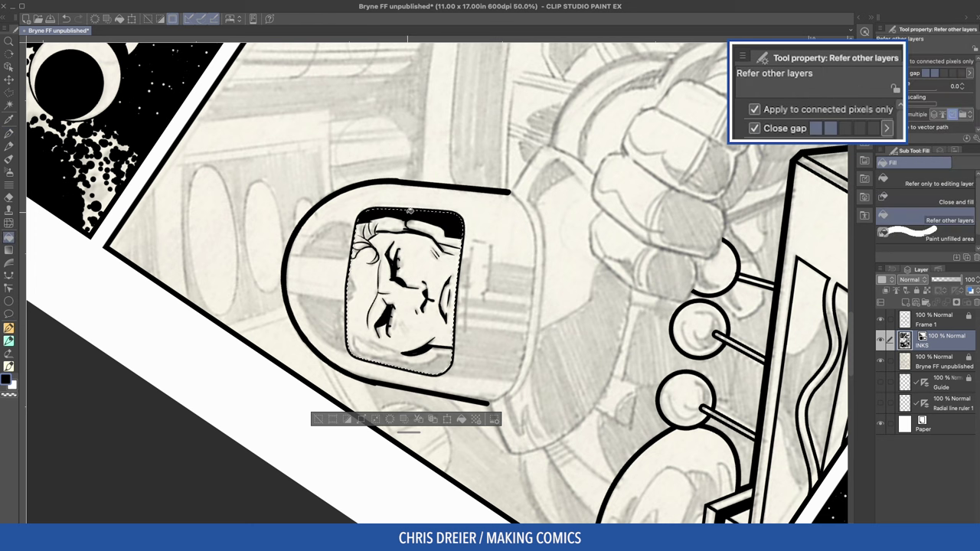
double_click(258, 153)
drag(258, 153, 295, 116)
key(p)
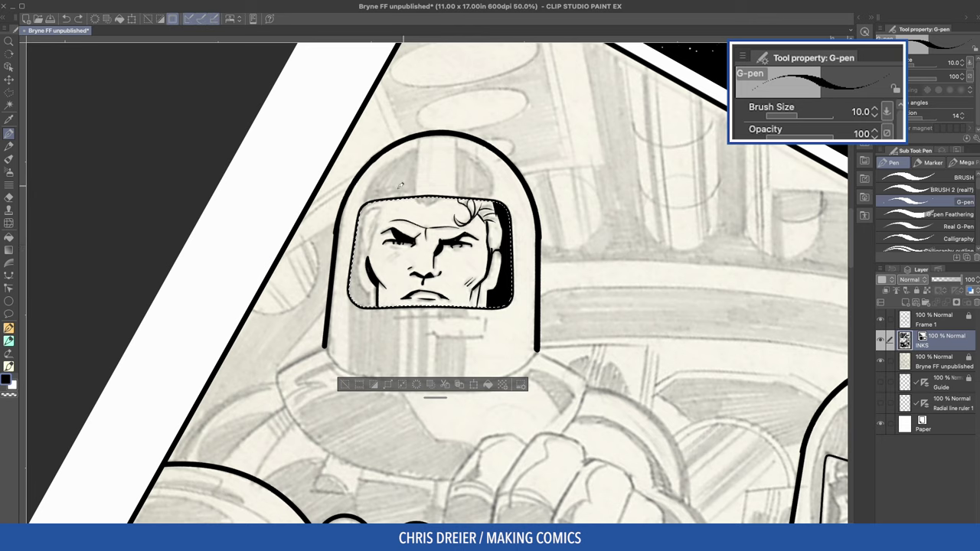
Step: Add small pupil and lash strokes to both eyes of the left astronaut with the G-pen at size 10
scroll(439, 233, up, 3)
drag(279, 254, 499, 135)
mouse_move(440, 297)
mouse_down()
mouse_move(473, 317)
mouse_move(458, 320)
mouse_move(447, 374)
mouse_up()
key(c)
key(c)
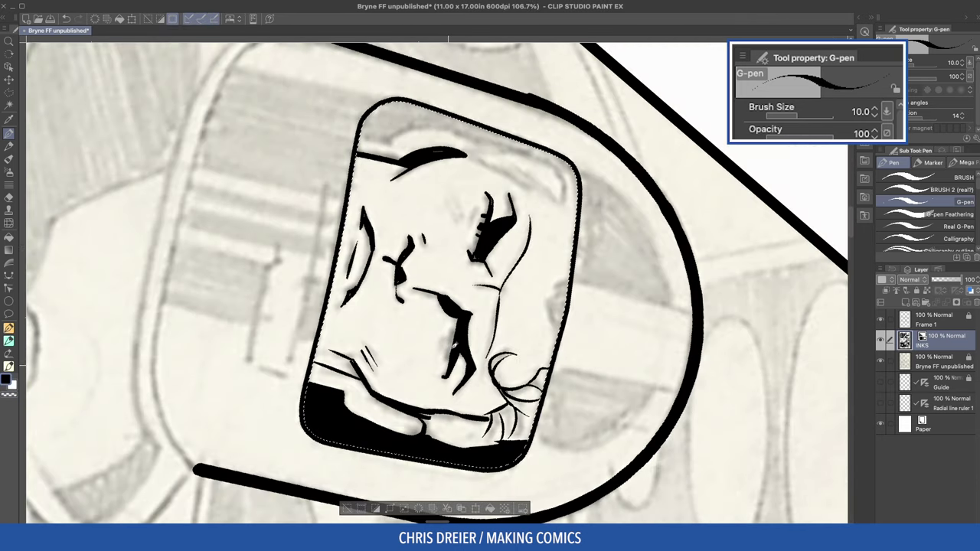
mouse_move(446, 332)
mouse_down()
mouse_move(458, 329)
mouse_move(453, 353)
mouse_up()
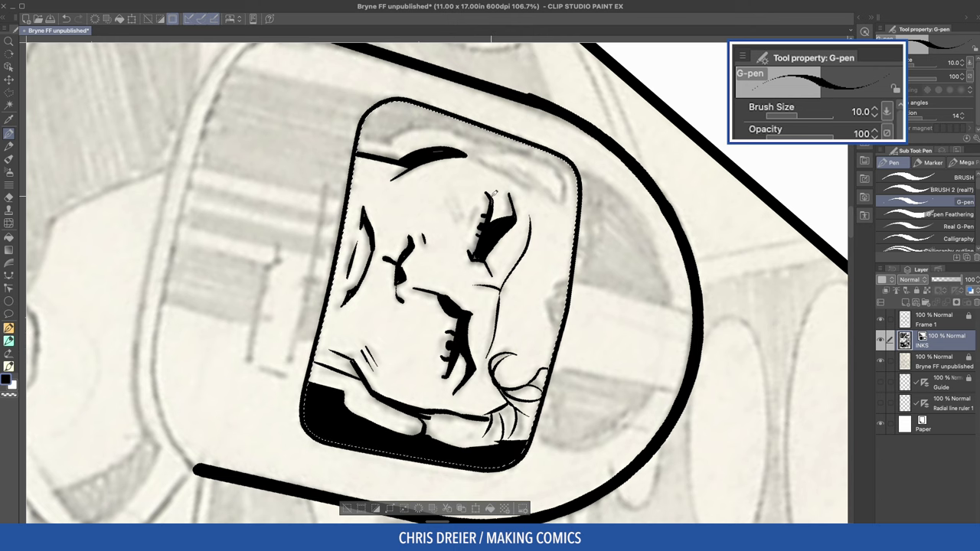
drag(491, 206, 485, 211)
mouse_move(566, 208)
mouse_down()
mouse_move(274, 225)
mouse_move(339, 200)
mouse_up()
alt+click(274, 225)
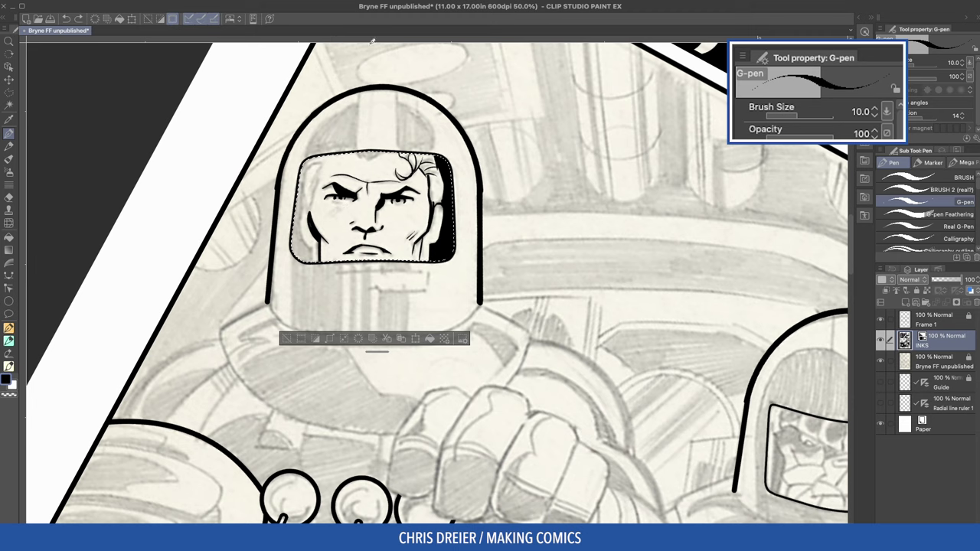
Step: Trim the shadowed eye on the left astronaut's face with the G-pen in transparent colour and re-ink its details at size 10
key(e)
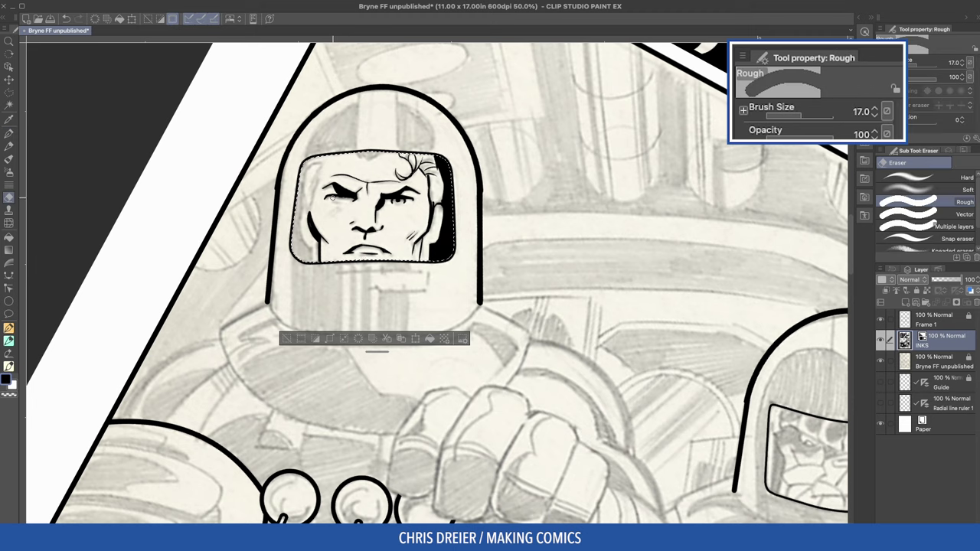
key(p)
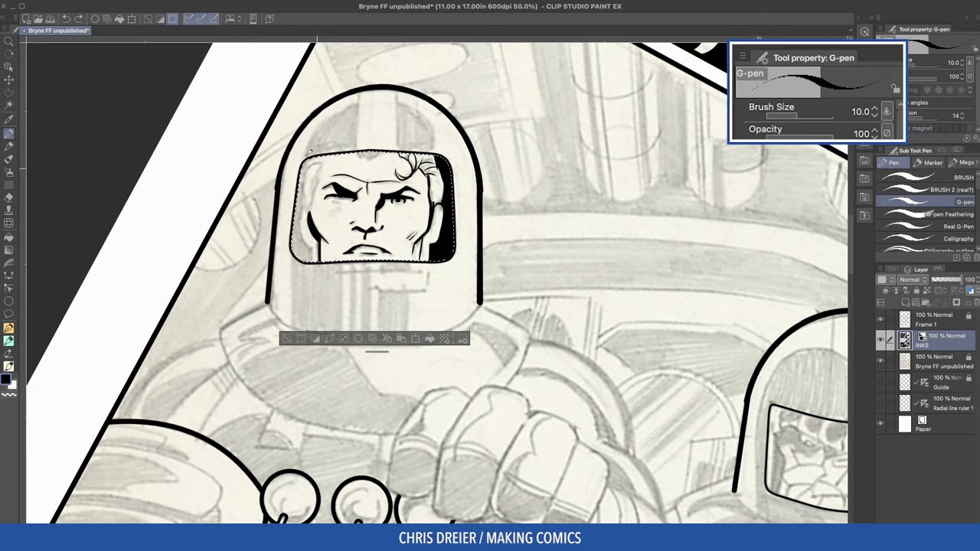
mouse_move(371, 126)
mouse_down()
mouse_move(292, 333)
mouse_move(306, 325)
mouse_up()
drag(223, 291, 241, 199)
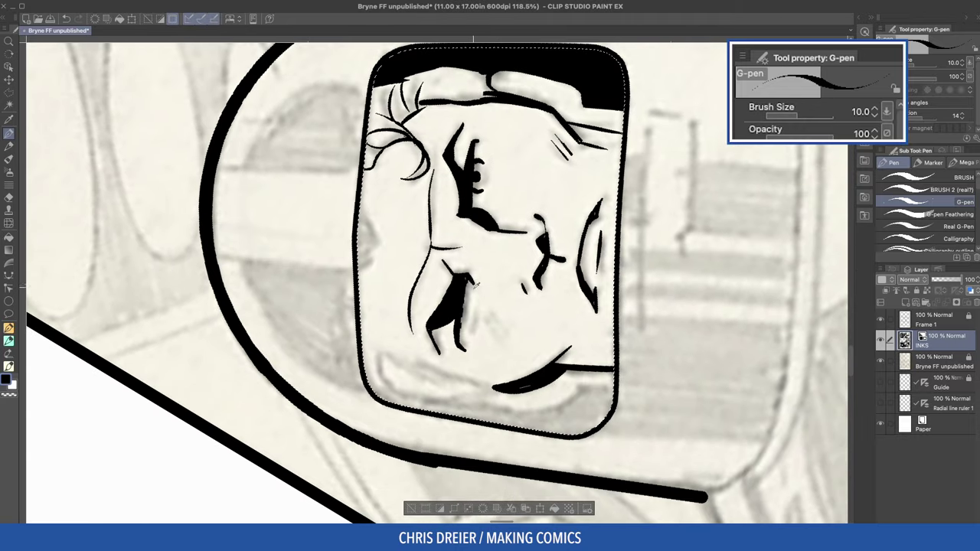
key(c)
drag(469, 279, 460, 343)
key(c)
drag(462, 305, 473, 303)
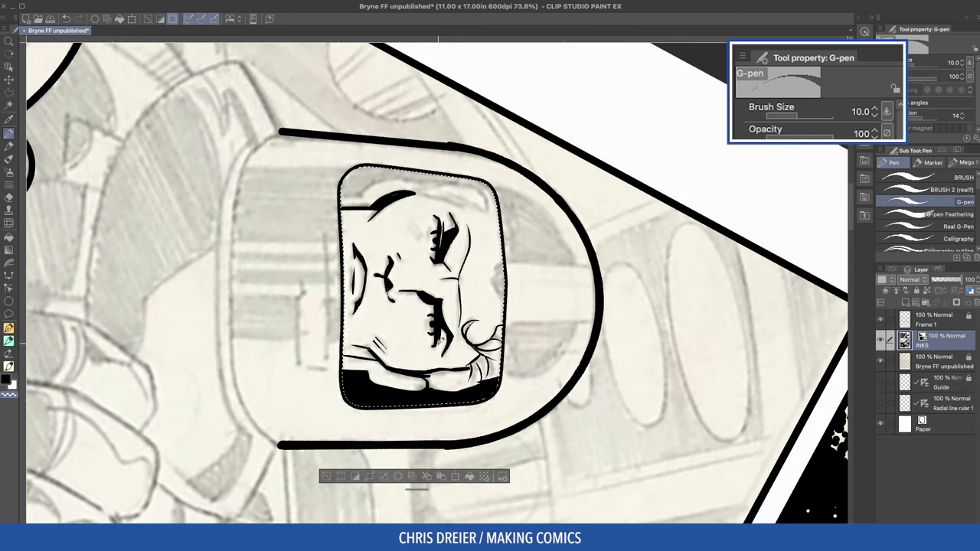
Step: Clean up the inked lines around the left astronaut's eyes with the G-pen in transparent colour at size 10
key(ctrl+at)
drag(195, 223, 210, 177)
key(c)
drag(378, 290, 429, 344)
key(c)
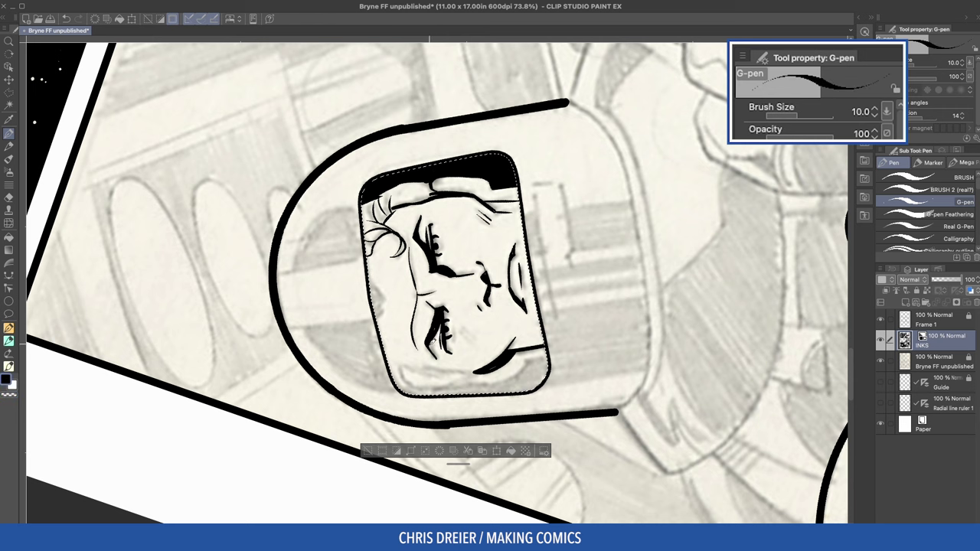
Step: Ink the left astronaut's widow's peak, remaining side hair, ear and neck at size 10, and fill the visor background behind them with black
drag(352, 278, 367, 238)
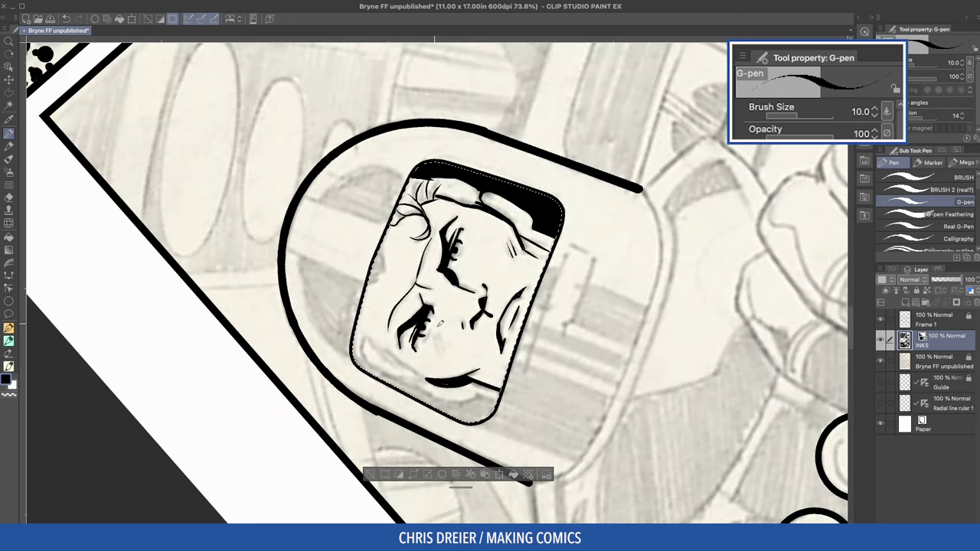
mouse_move(370, 276)
mouse_down()
mouse_move(424, 222)
mouse_move(437, 232)
mouse_up()
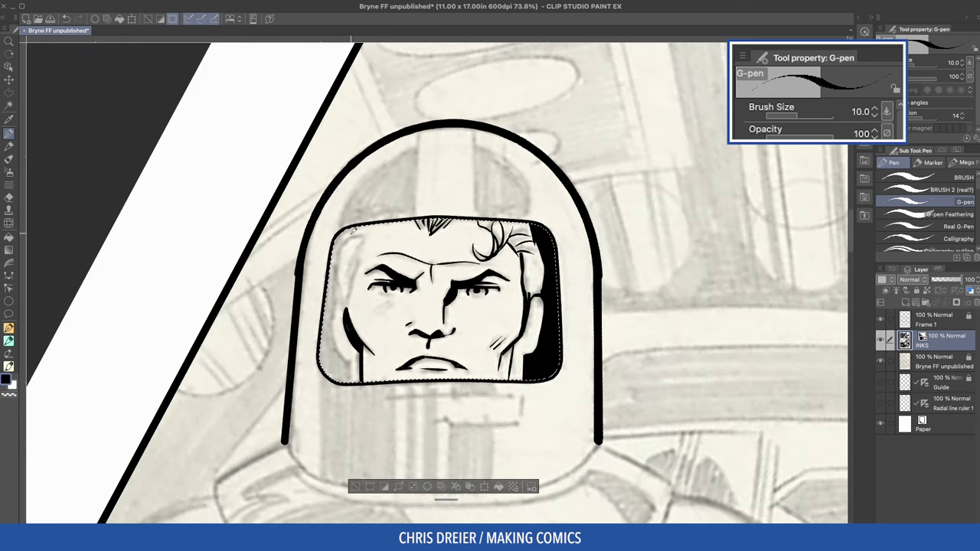
drag(365, 225, 360, 235)
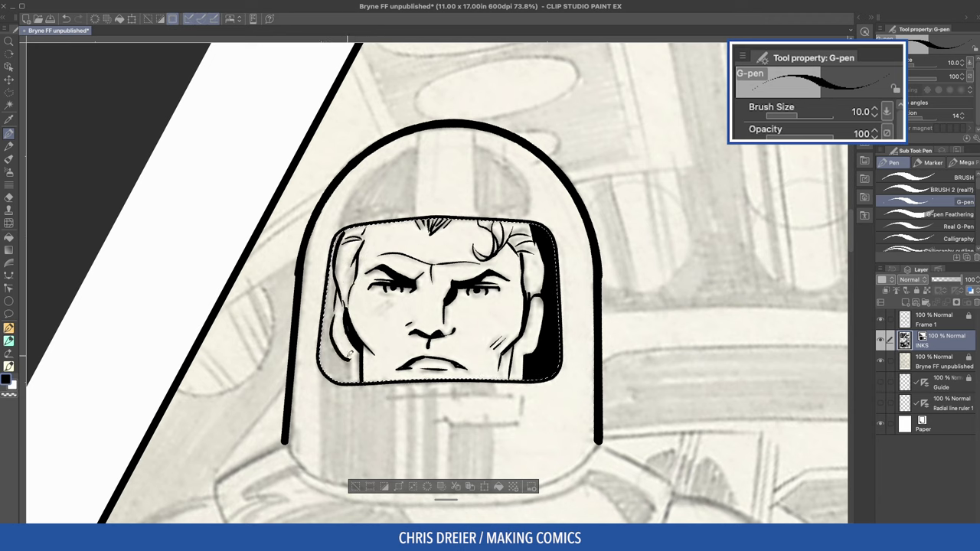
key(g)
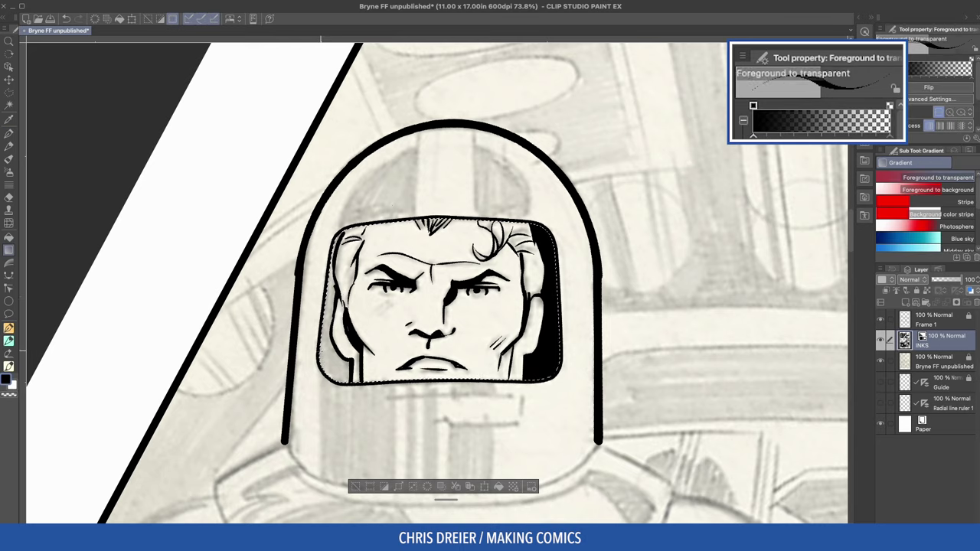
key(g)
click(331, 354)
Step: Add fine hair strands at the temples with the G-pen at size 7 and fill the narrow gap beside the neck with black
key(p)
key(bracketleft)
key(bracketleft)
drag(382, 220, 391, 354)
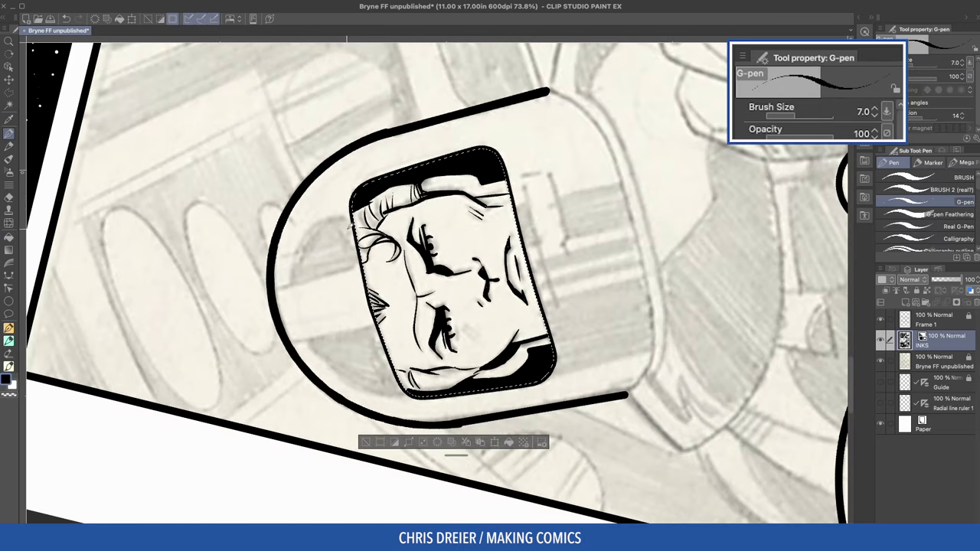
mouse_move(420, 370)
mouse_down()
mouse_move(424, 388)
mouse_move(436, 388)
mouse_up()
mouse_move(441, 371)
mouse_down()
mouse_move(444, 388)
mouse_move(458, 385)
mouse_move(363, 346)
mouse_move(347, 322)
mouse_up()
drag(298, 239, 314, 207)
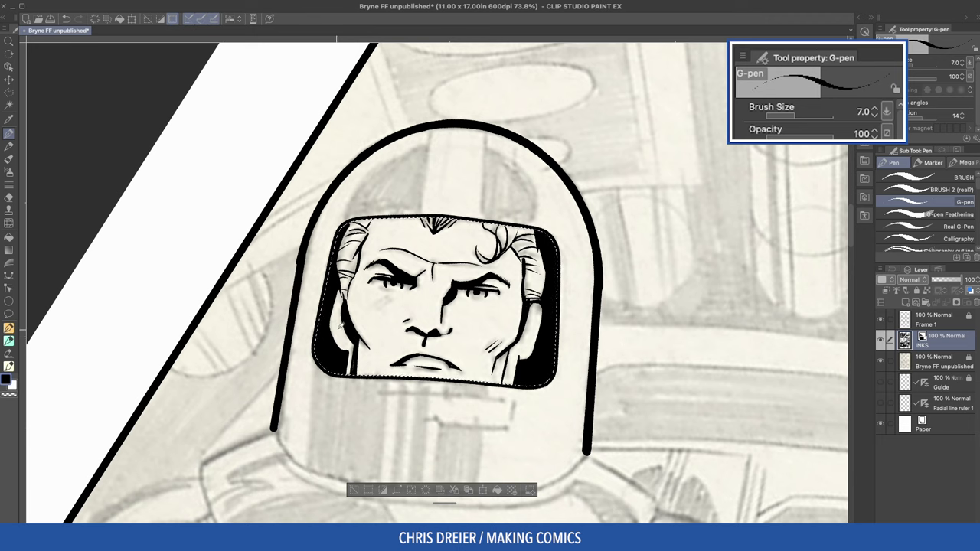
key(g)
click(353, 363)
key(p)
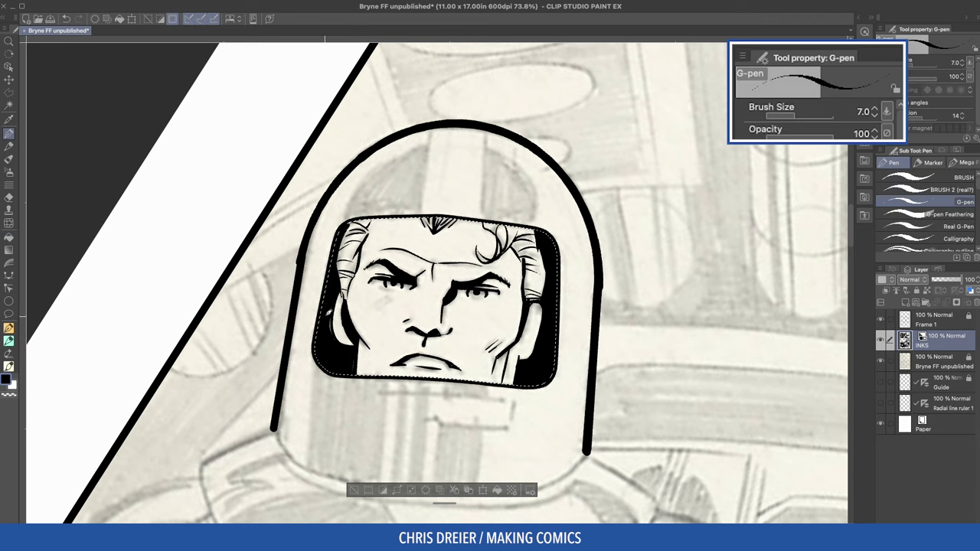
Step: Toggle the INKS layer's visibility to compare the inked left face with the pencils underneath
scroll(381, 262, down, 4)
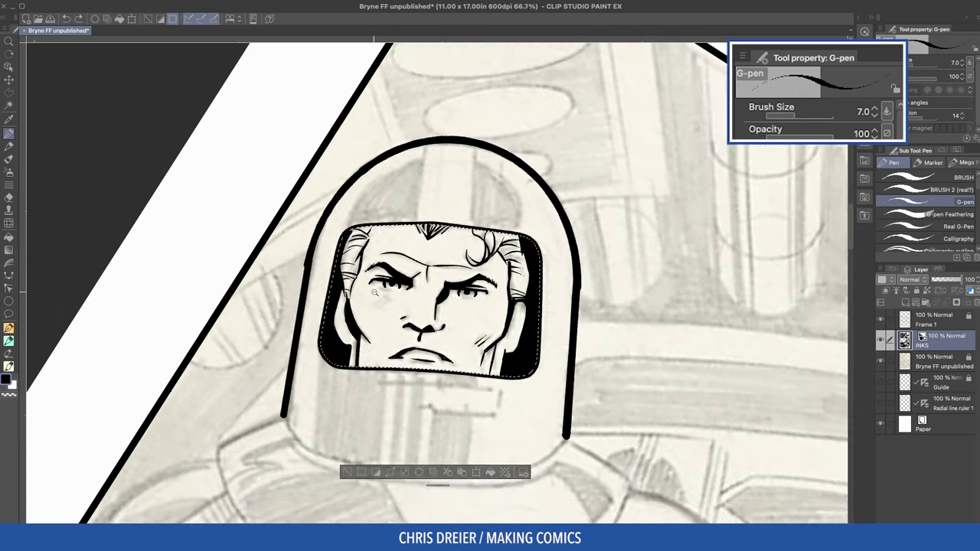
double_click(307, 177)
scroll(334, 254, up, 5)
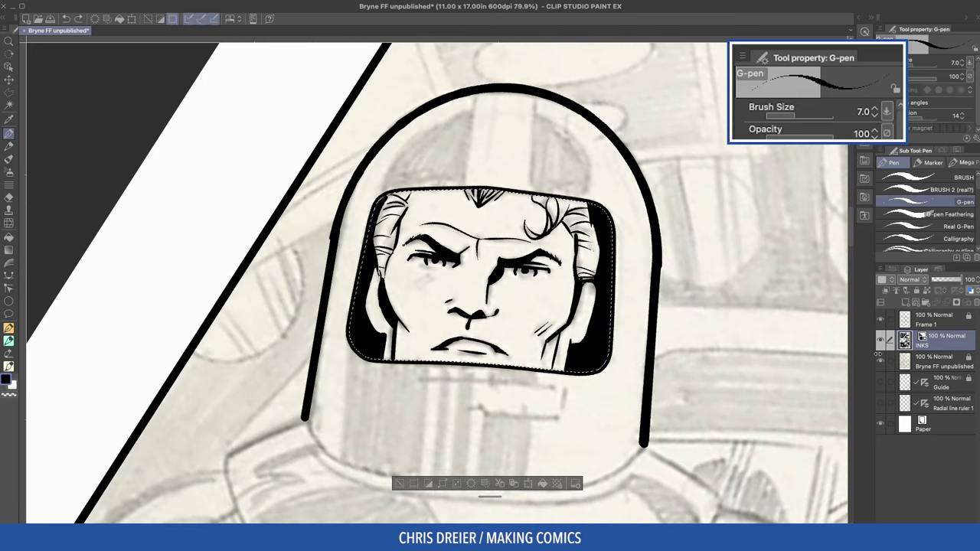
click(882, 340)
click(882, 339)
click(881, 340)
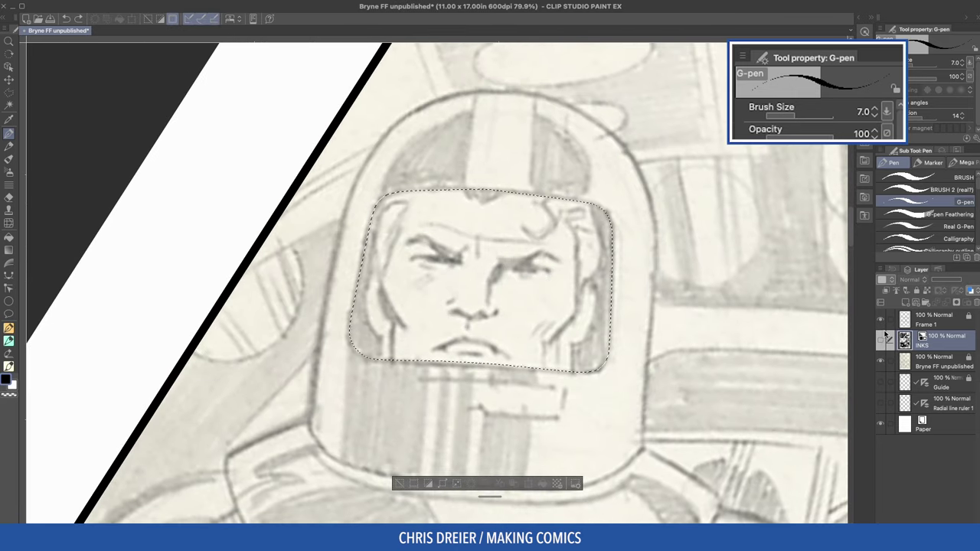
click(882, 341)
Step: Refine the pupils and lids of both eyes with the G-pen at size 7, using transparent colour to trim the black
drag(598, 216, 479, 457)
key(c)
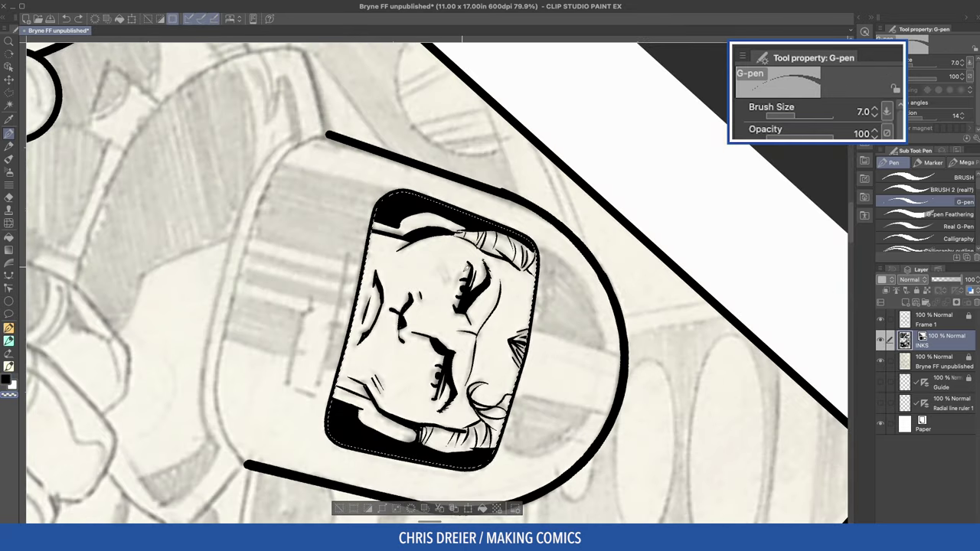
drag(464, 266, 452, 311)
drag(438, 356, 434, 365)
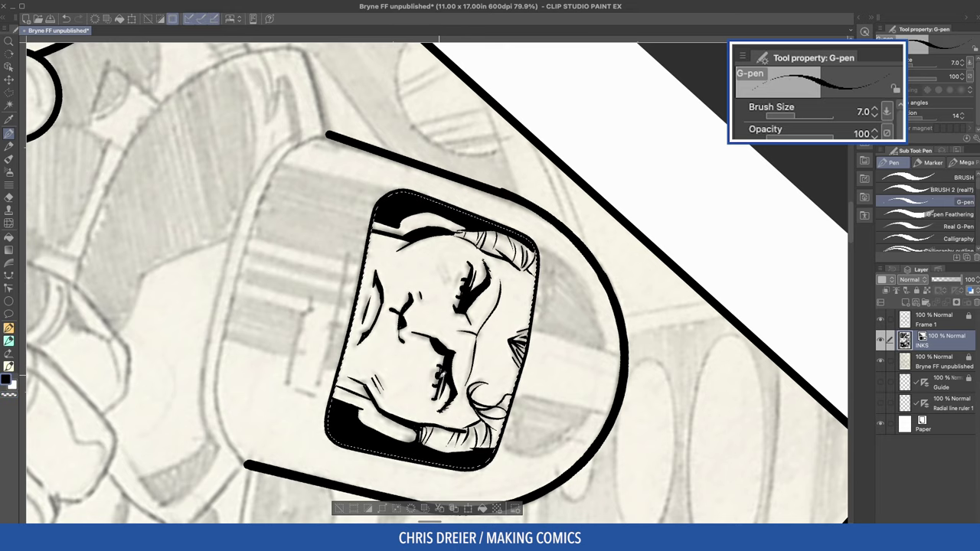
key(ctrl+at)
scroll(321, 297, down, 3)
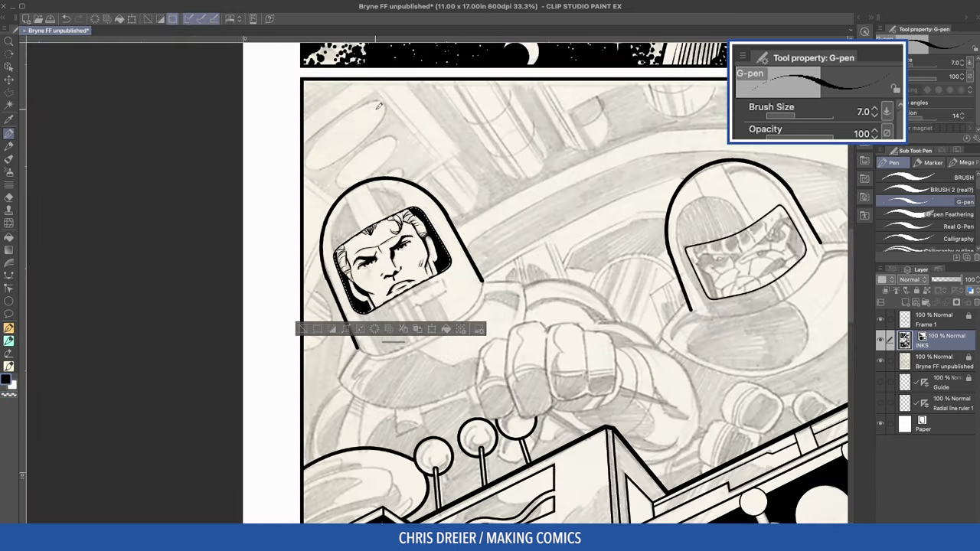
Step: Erase the left astronaut's widow's peak with the Rough eraser at size 30 and redraw its hair strands with the G-pen at size 7
mouse_move(319, 297)
mouse_down()
mouse_move(322, 243)
mouse_move(507, 184)
mouse_up()
scroll(450, 244, up, 5)
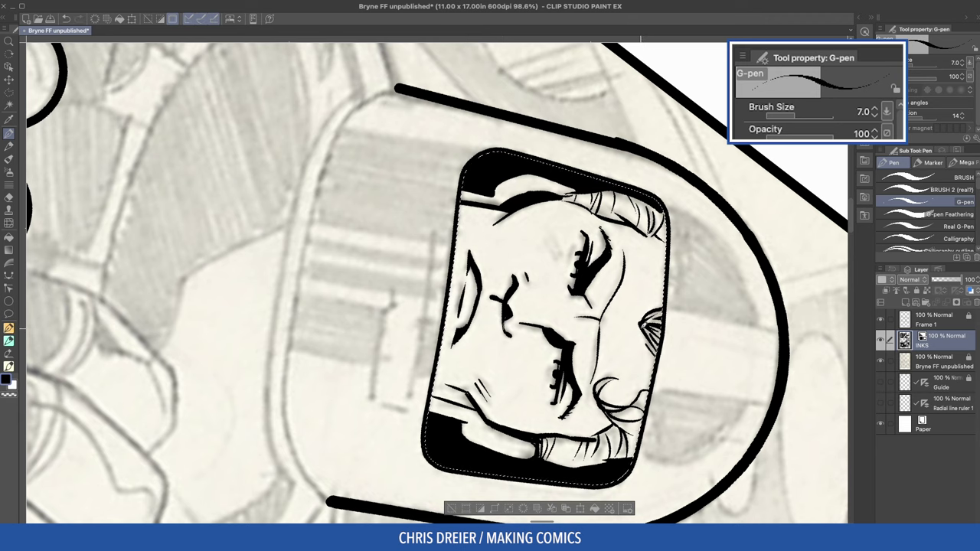
key(ctrl+at)
drag(332, 83, 417, 231)
key(e)
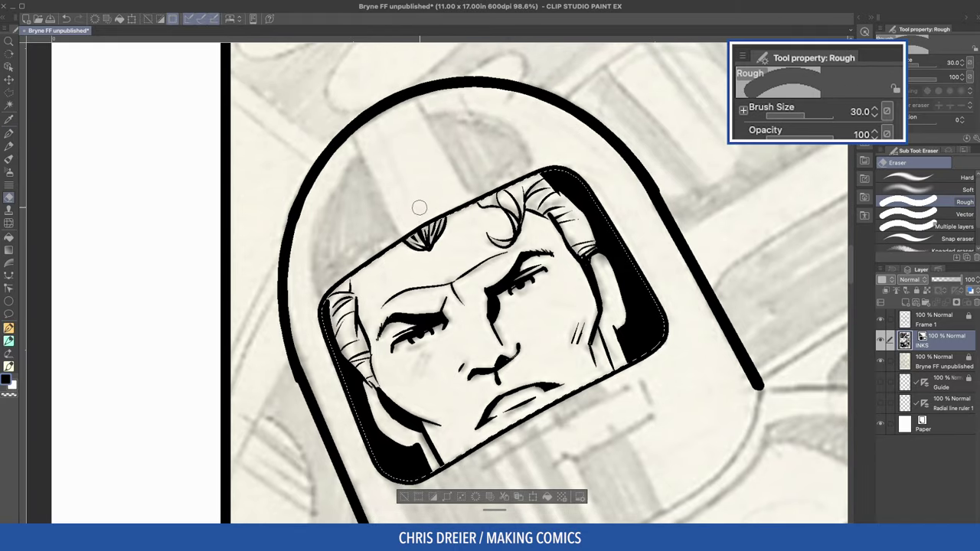
key(ctrl+shift+r)
key(p)
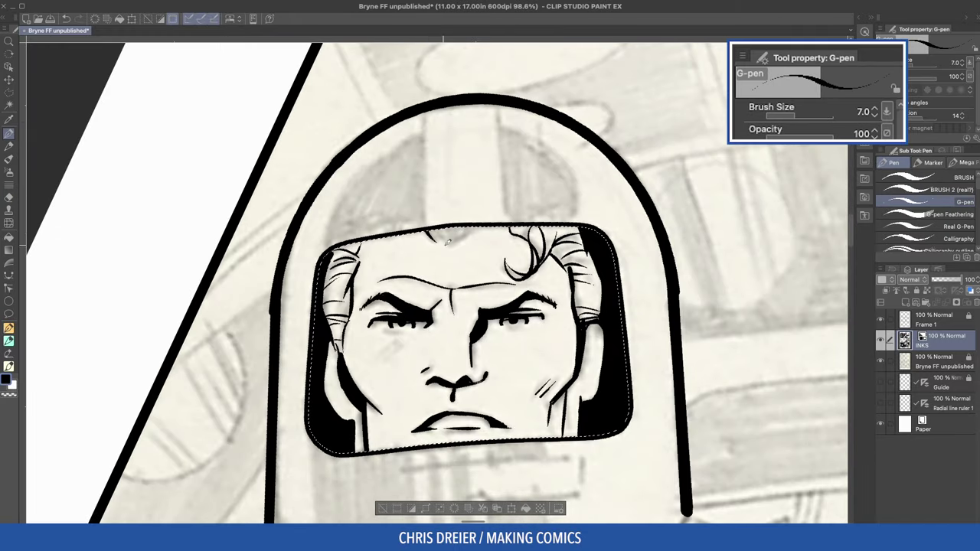
mouse_move(451, 243)
mouse_down()
mouse_move(459, 228)
mouse_move(477, 227)
mouse_up()
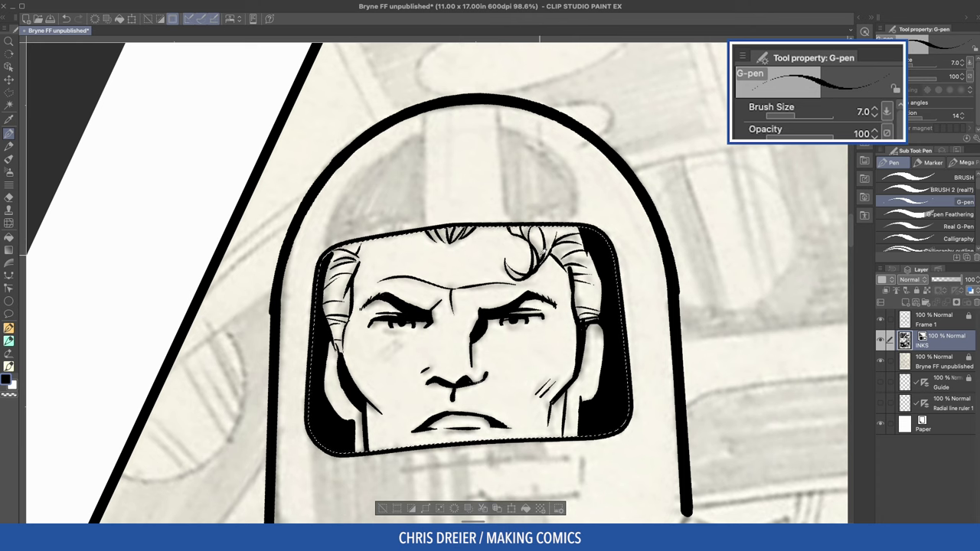
Step: Erase the curl on the left astronaut's forehead with the Rough eraser at size 30 and redraw it with the G-pen at size 7
key(c)
key(e)
drag(507, 278, 525, 254)
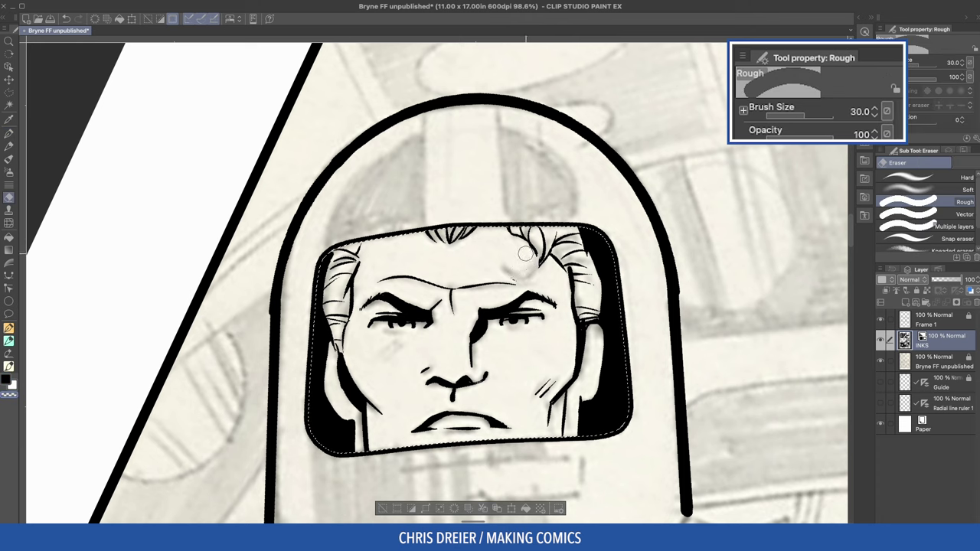
key(p)
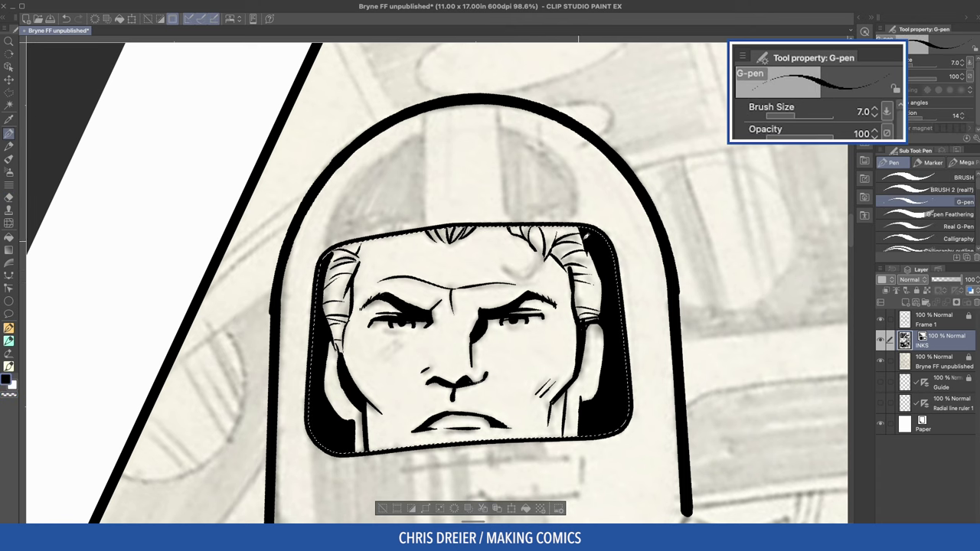
mouse_move(535, 241)
mouse_down()
mouse_move(503, 252)
mouse_move(504, 266)
mouse_up()
key(ctrl+z)
key(ctrl+z)
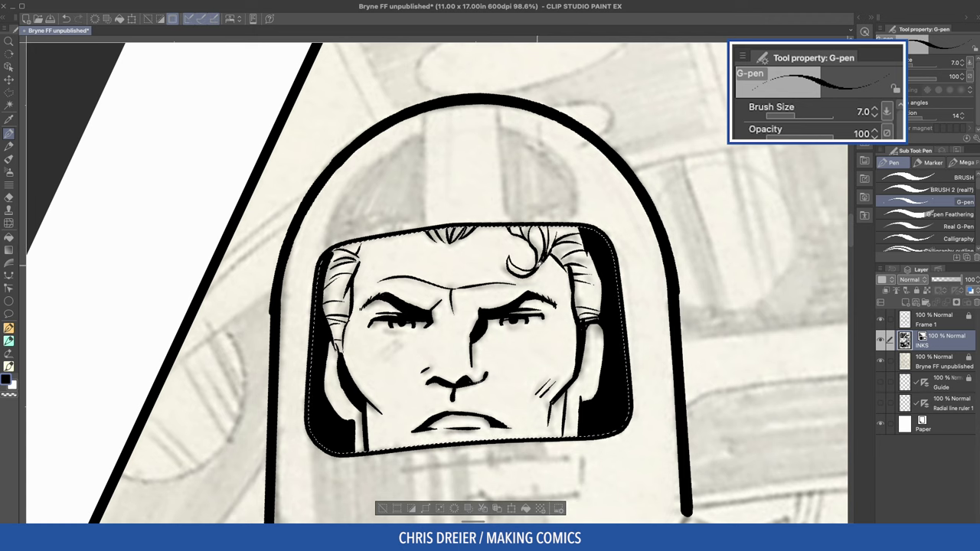
key(c)
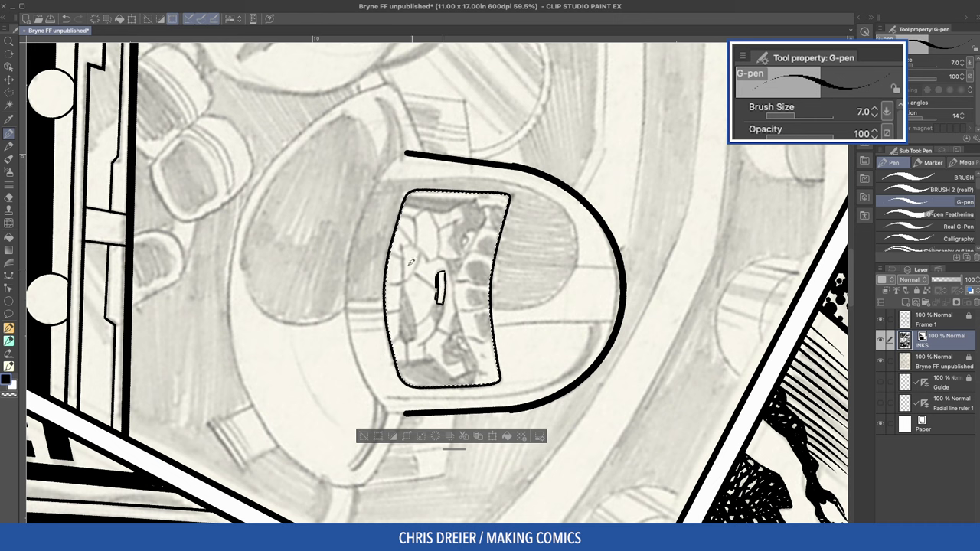
Step: Outline the dark mouth shape on the right astronaut's rocky face with the G-pen at size 7 and fill it with black
mouse_move(405, 340)
mouse_down()
mouse_move(405, 243)
mouse_move(404, 289)
mouse_up()
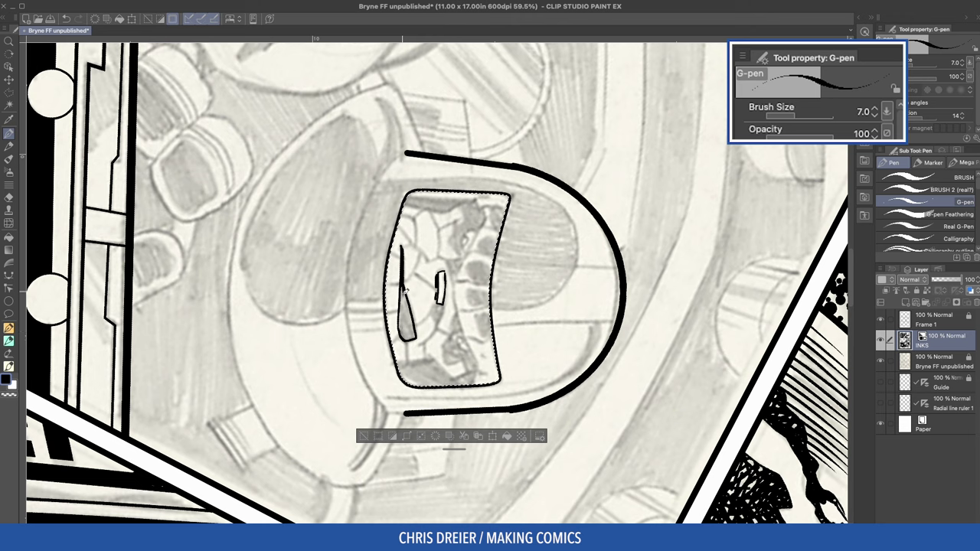
key(c)
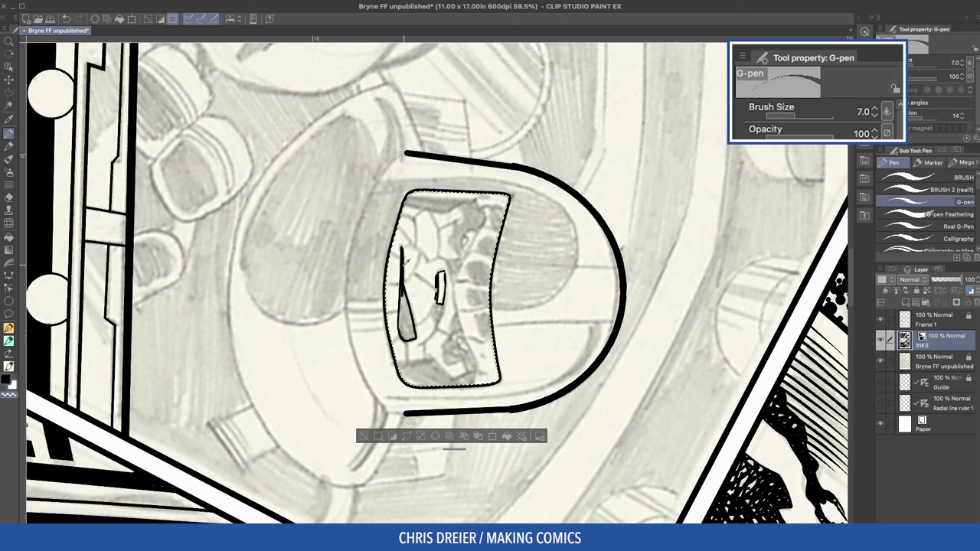
key(g)
click(406, 311)
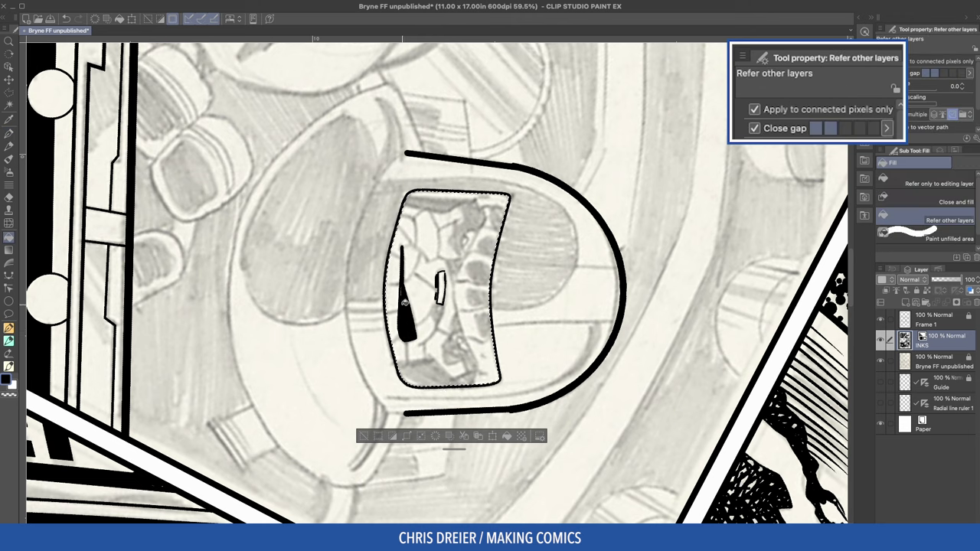
Step: Ink the heavy jagged brow line across the right astronaut's rocky face with the G-pen at size 7
key(p)
mouse_move(405, 103)
mouse_down()
mouse_move(316, 186)
mouse_move(311, 218)
mouse_up()
drag(227, 198, 331, 83)
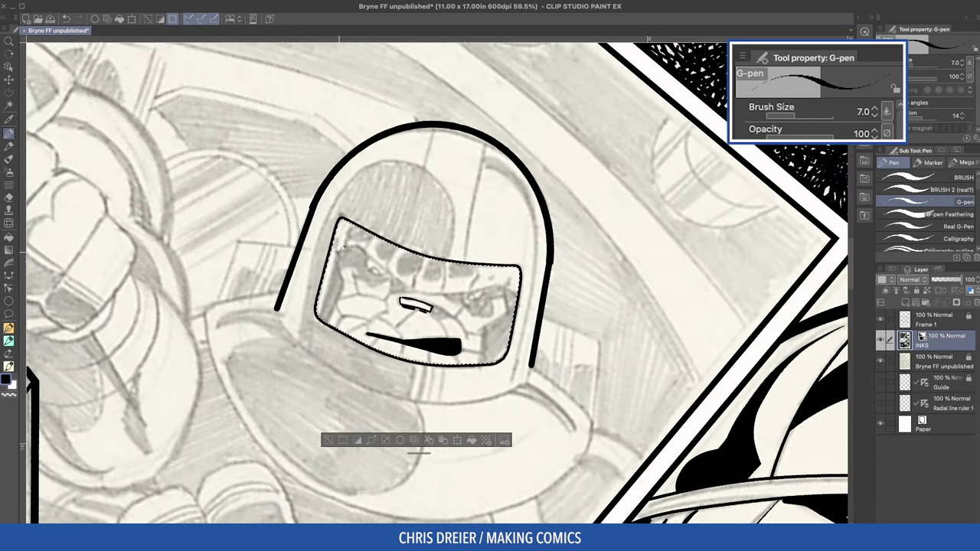
mouse_move(346, 244)
mouse_down()
mouse_move(402, 193)
mouse_move(420, 203)
mouse_up()
drag(428, 268, 437, 289)
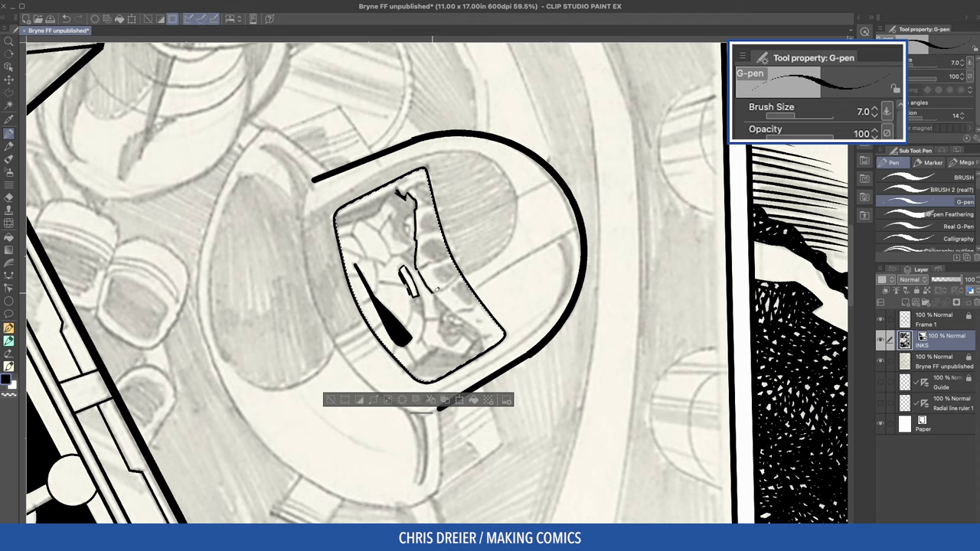
mouse_move(395, 244)
mouse_down()
mouse_move(385, 310)
mouse_move(441, 342)
mouse_up()
drag(446, 207, 444, 282)
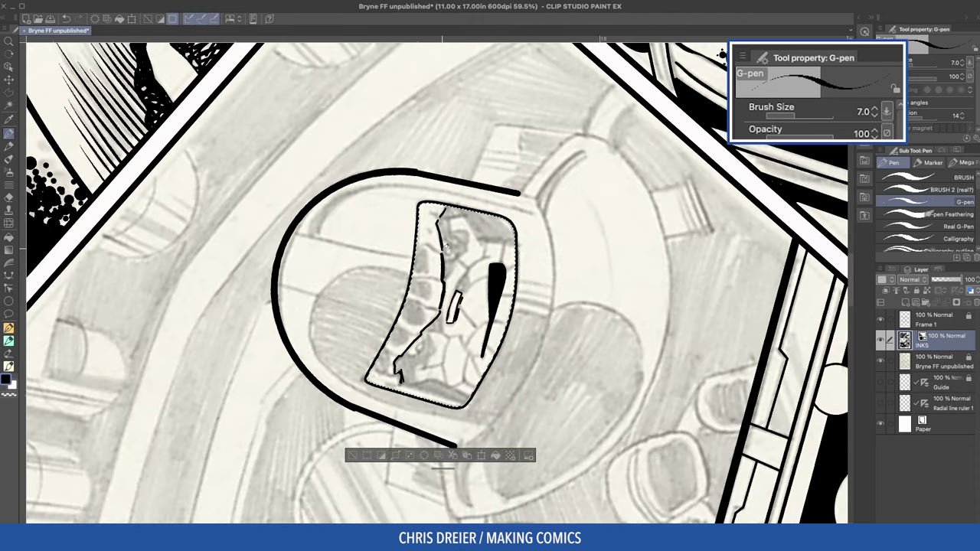
Step: Outline both eyes and the shadow along the left side of the rocky face, filling that shadow with black
drag(442, 243, 443, 254)
mouse_move(238, 225)
mouse_down()
mouse_move(381, 84)
mouse_move(423, 76)
mouse_up()
mouse_move(339, 281)
mouse_down()
mouse_move(350, 333)
mouse_move(360, 296)
mouse_up()
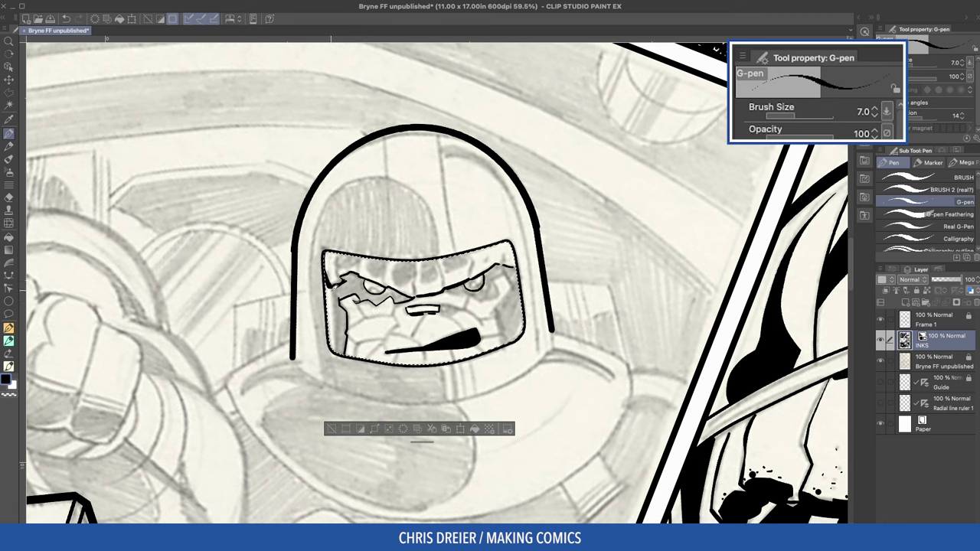
key(g)
click(360, 298)
Step: Ink the first cracks beneath the left eye and around the mouth corner with the G-pen at size 7
key(p)
drag(263, 221, 453, 402)
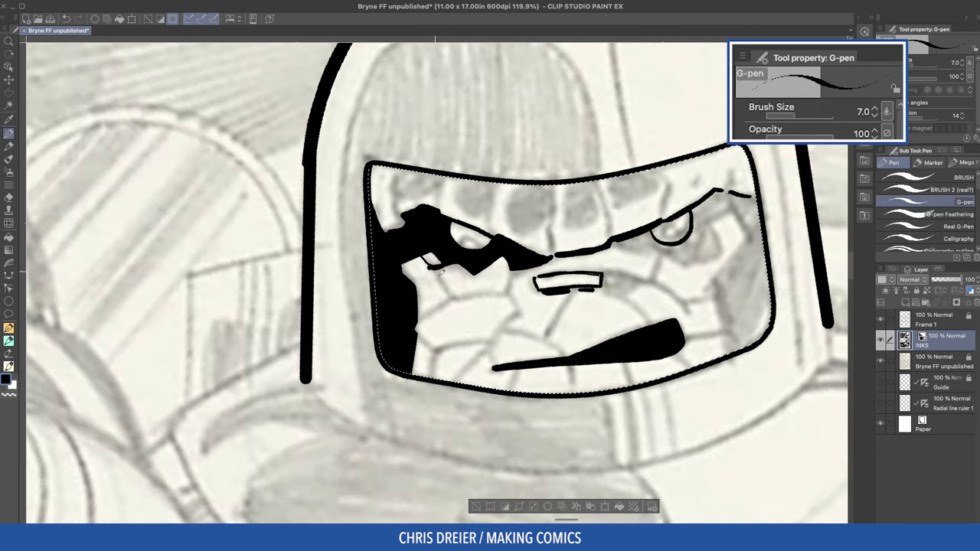
drag(508, 266, 502, 294)
key(asciicircum)
drag(515, 359, 540, 384)
drag(508, 335, 474, 353)
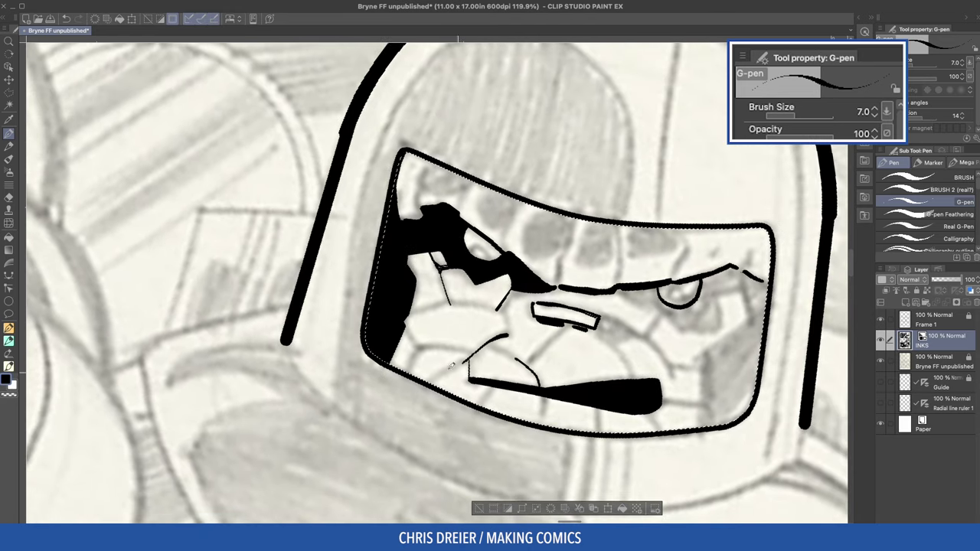
drag(405, 318, 419, 344)
Step: Connect the cracks on the left cheek into closed rock plates with the G-pen at size 7
key(minus)
key(minus)
key(minus)
key(minus)
key(minus)
key(minus)
mouse_move(503, 250)
mouse_down()
mouse_move(498, 305)
mouse_move(523, 318)
mouse_up()
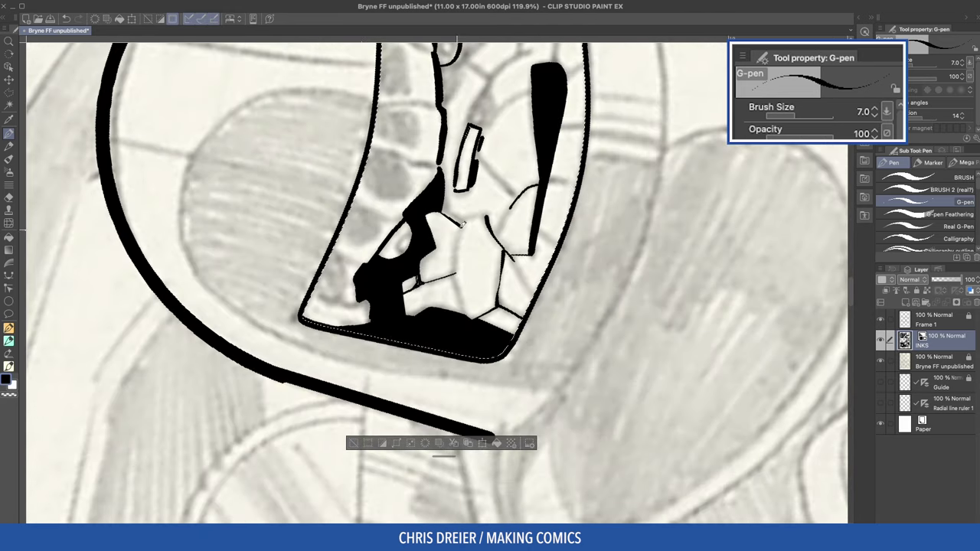
drag(462, 225, 459, 269)
key(asciicircum)
key(asciicircum)
key(asciicircum)
key(asciicircum)
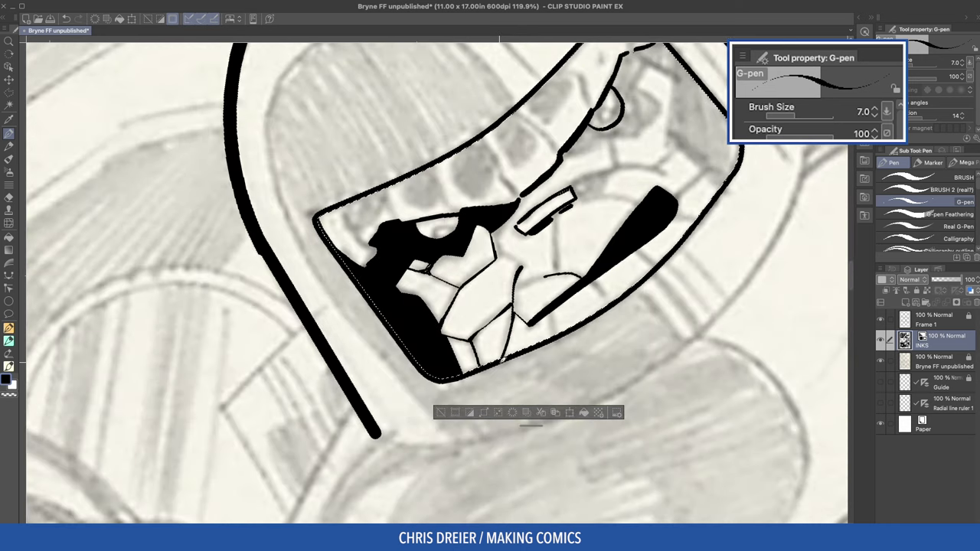
key(asciicircum)
key(asciicircum)
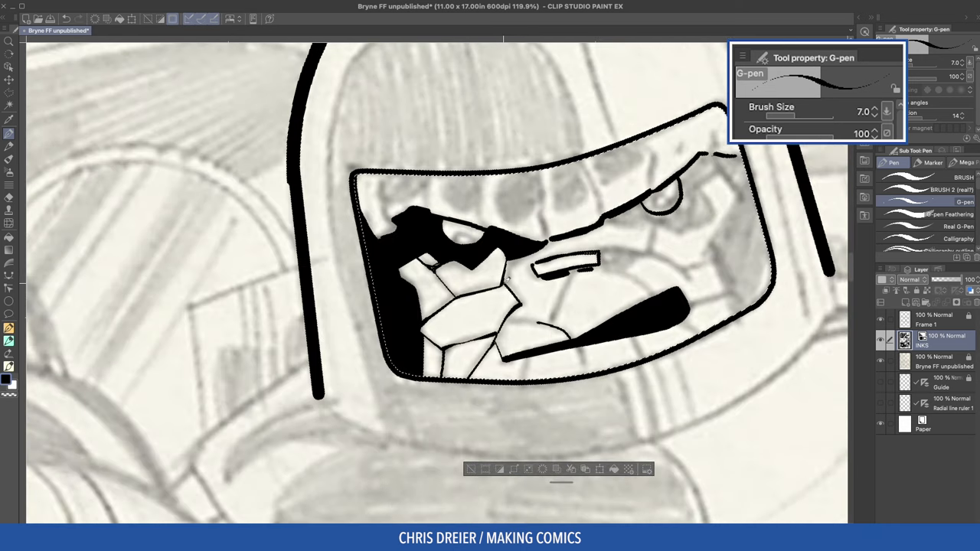
Step: Ink the vertical cracks dividing the rocky forehead into plates from the visor edge down to the brow
drag(546, 194, 540, 170)
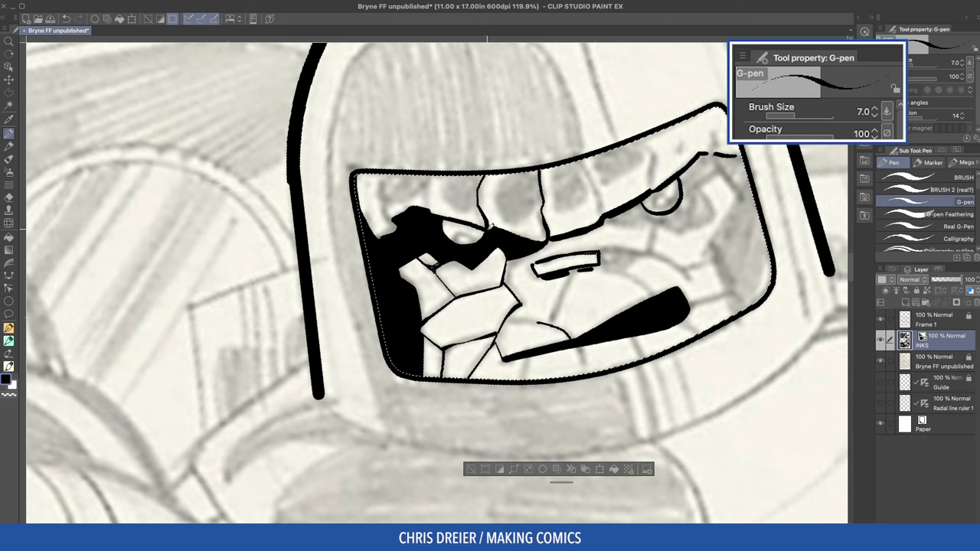
drag(427, 193, 432, 175)
drag(395, 219, 384, 174)
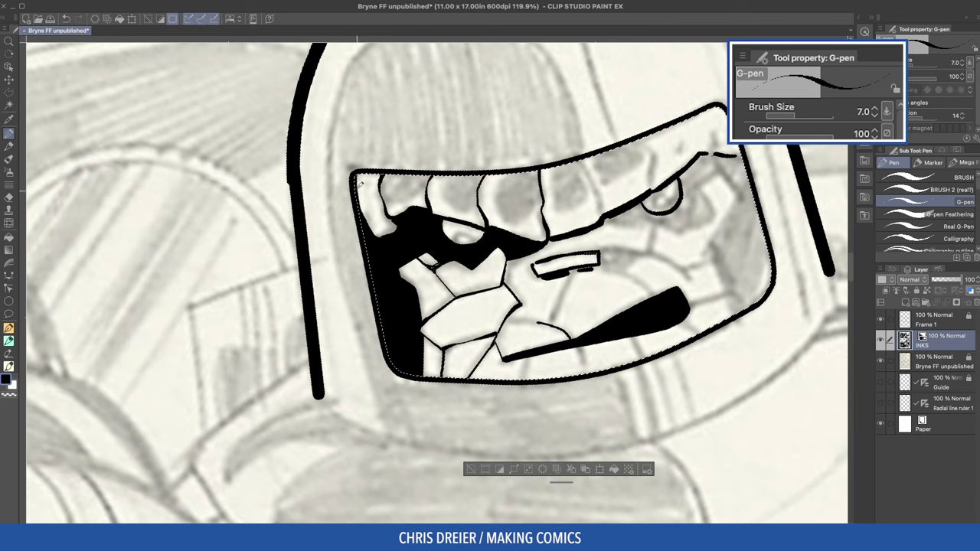
drag(240, 143, 264, 116)
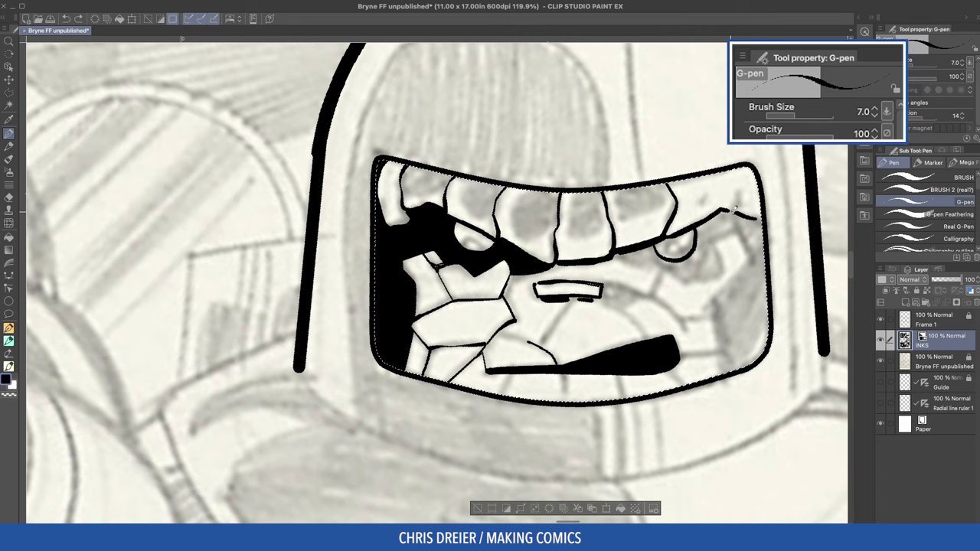
drag(739, 208, 735, 212)
mouse_move(720, 189)
mouse_down()
mouse_move(720, 209)
mouse_move(719, 187)
mouse_up()
Step: Outline the right cheek's angular edge and the shadow around the right eye with the G-pen at size 7
mouse_move(755, 217)
mouse_down()
mouse_move(760, 200)
mouse_move(749, 256)
mouse_move(705, 307)
mouse_move(718, 320)
mouse_move(725, 374)
mouse_up()
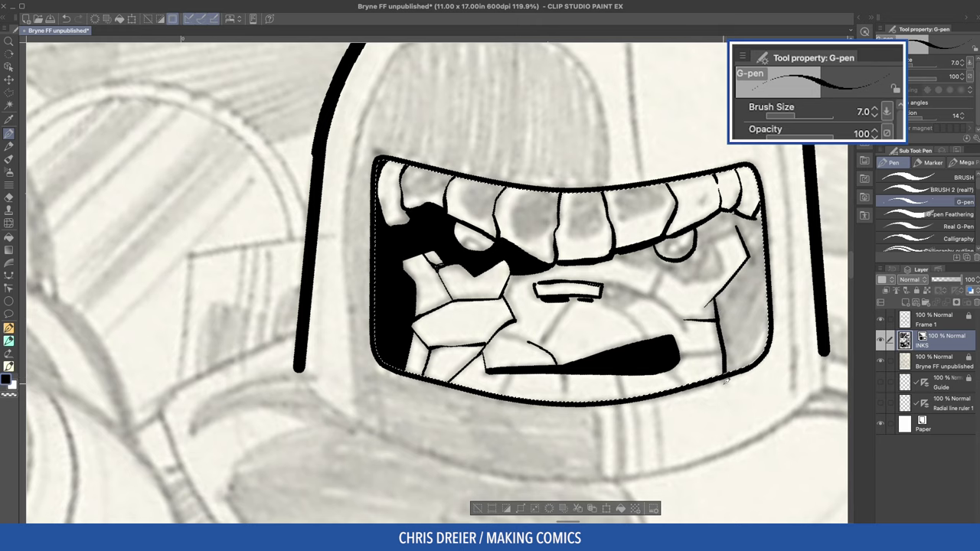
drag(743, 228, 707, 247)
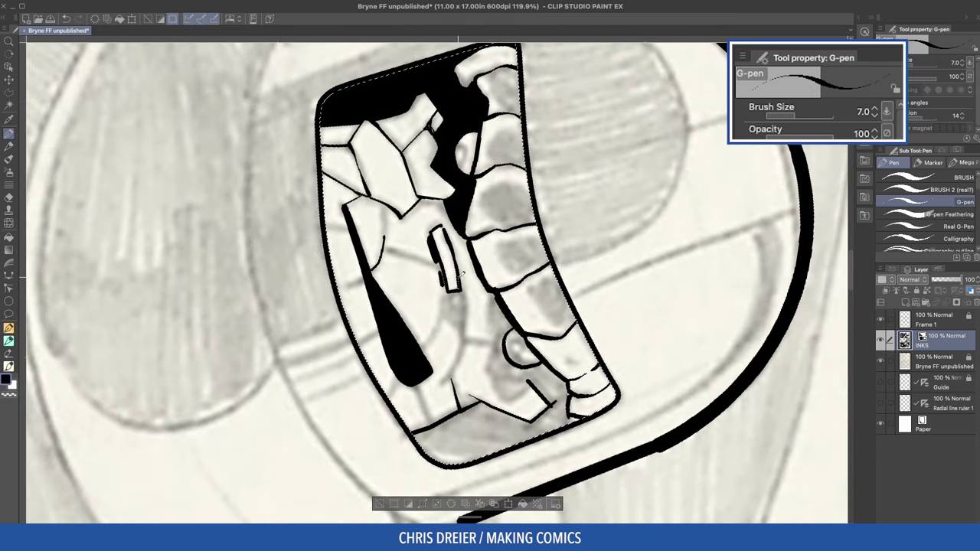
drag(493, 293, 488, 364)
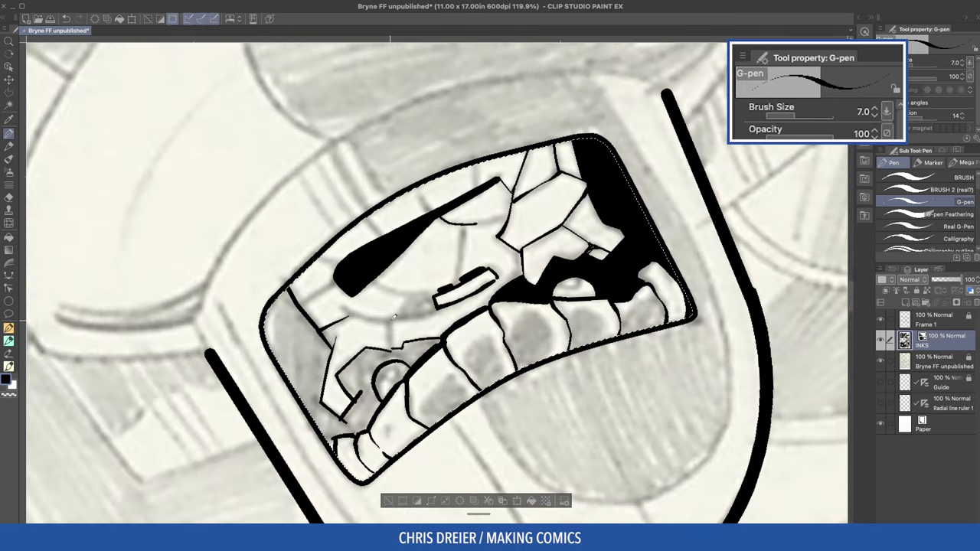
drag(392, 317, 392, 350)
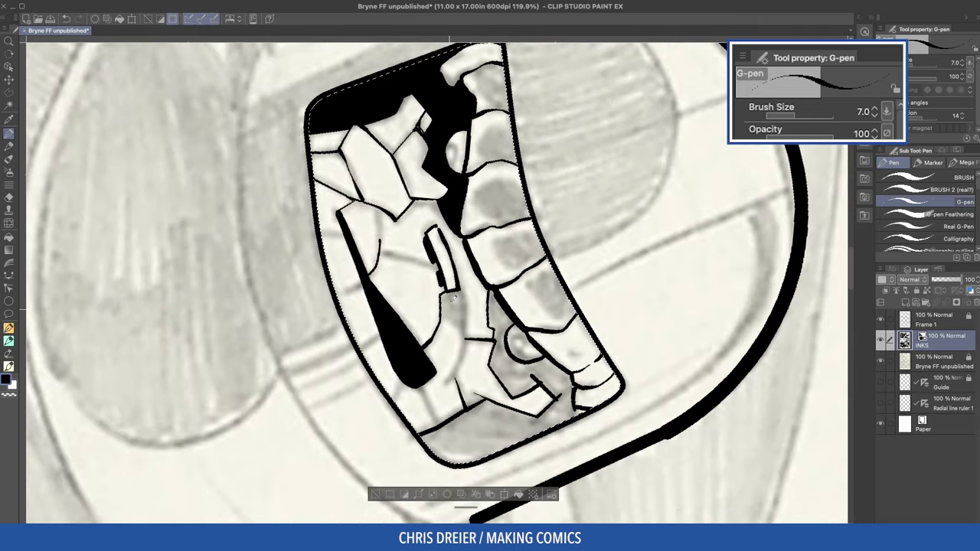
Step: Ink the remaining cracks beside the nose, on the right cheek and across the chin at size 7
drag(442, 316, 465, 336)
mouse_move(459, 290)
mouse_down()
mouse_move(471, 344)
mouse_move(467, 329)
mouse_move(457, 379)
mouse_up()
drag(382, 369, 384, 420)
mouse_move(414, 377)
mouse_down()
mouse_move(393, 357)
mouse_move(350, 372)
mouse_up()
drag(365, 306, 341, 308)
drag(370, 252, 343, 253)
drag(425, 202, 353, 289)
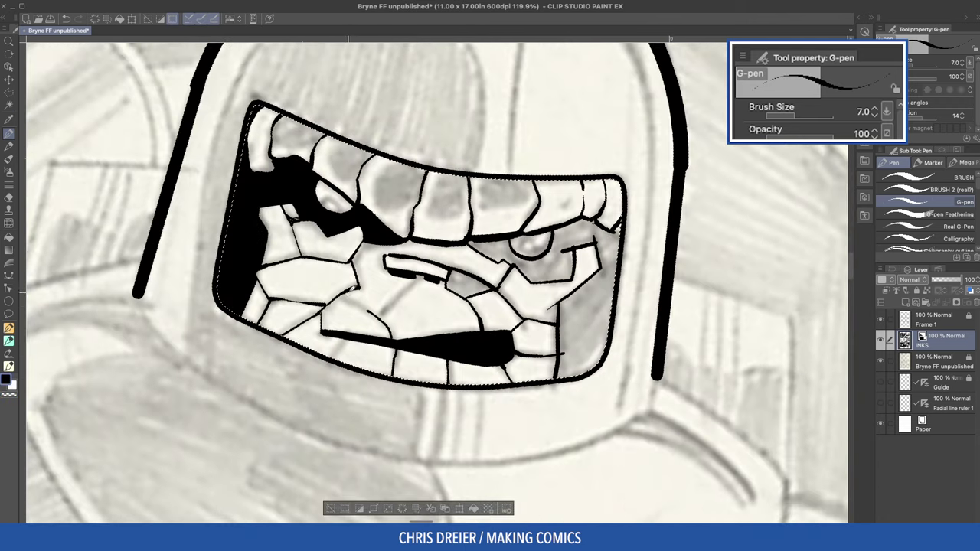
drag(306, 263, 311, 329)
drag(427, 279, 380, 401)
Step: Close the shadow outline on the right side of the rocky face and fill the area with black
drag(593, 249, 517, 160)
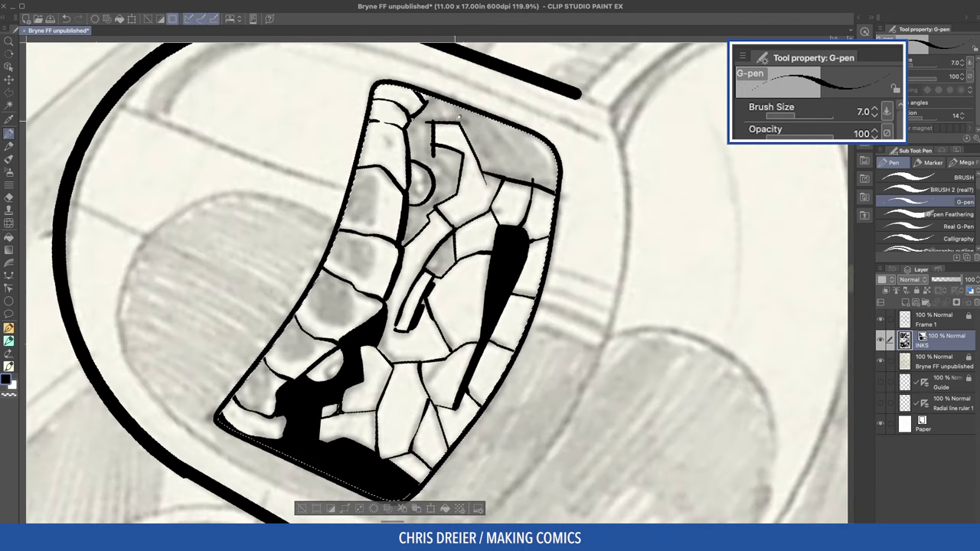
key(g)
click(514, 157)
Step: Outline the shadow patches inside the forehead's rock plates with the G-pen at size 7
key(p)
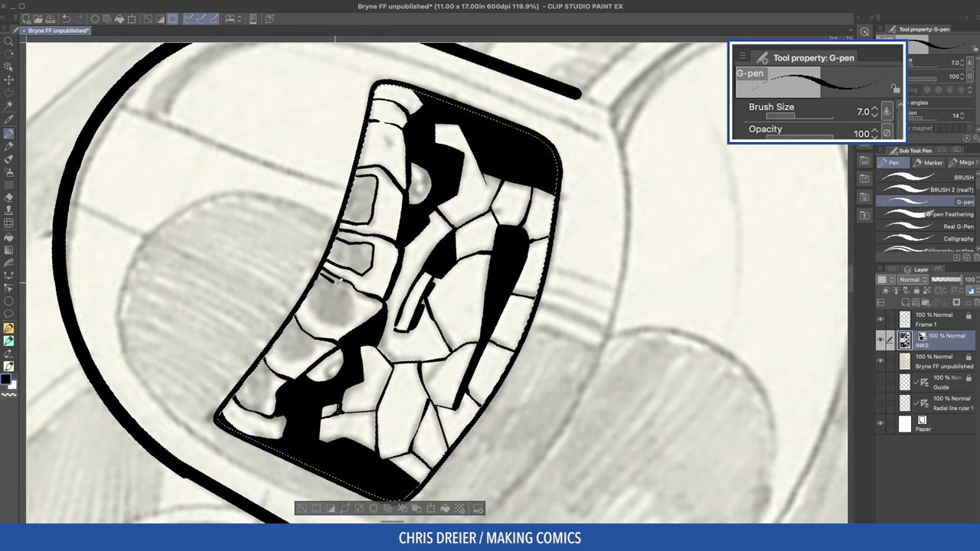
drag(327, 321, 291, 300)
drag(291, 300, 299, 335)
drag(326, 365, 352, 308)
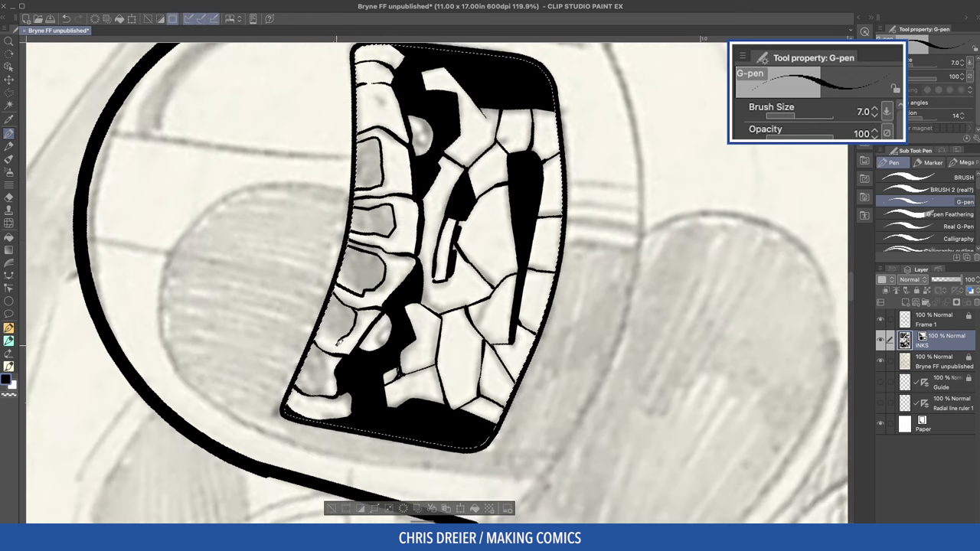
drag(336, 344, 313, 334)
drag(296, 388, 317, 392)
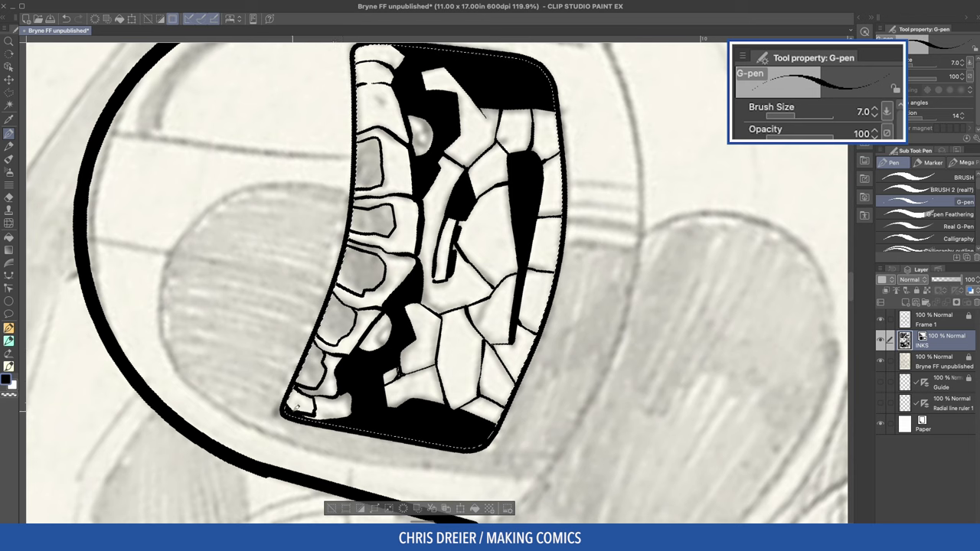
mouse_move(358, 115)
mouse_down()
mouse_move(329, 282)
mouse_move(349, 263)
mouse_up()
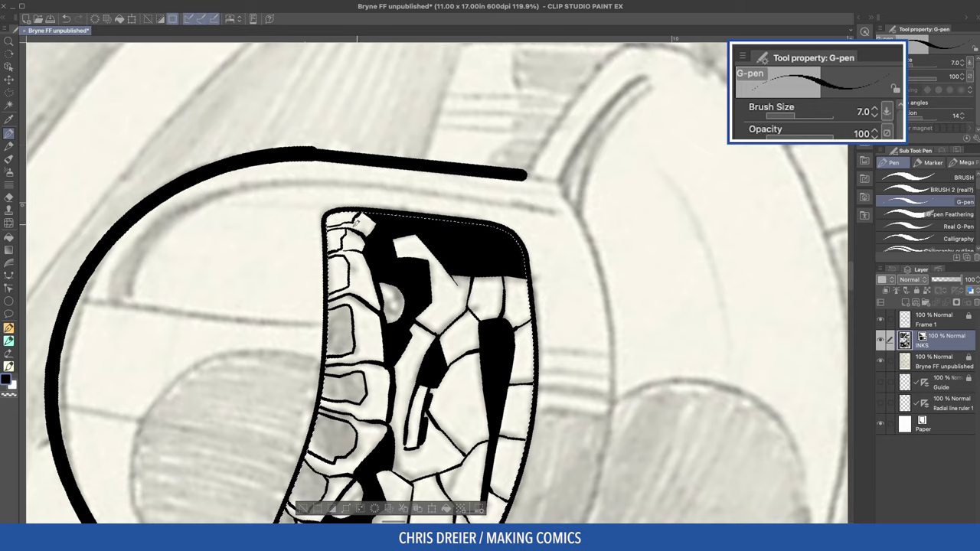
Step: Fill the outlined shadow patches in the forehead plates with black
key(g)
click(334, 240)
click(337, 274)
click(340, 334)
click(345, 389)
drag(291, 308, 344, 133)
click(387, 263)
click(361, 316)
click(339, 363)
click(325, 395)
drag(329, 336, 362, 176)
drag(495, 157, 444, 141)
Step: Add short shading strokes beneath the nose and along the edges of the brow plates at size 7
key(p)
mouse_move(433, 260)
mouse_down()
mouse_move(447, 248)
mouse_move(440, 265)
mouse_up()
drag(373, 273, 373, 281)
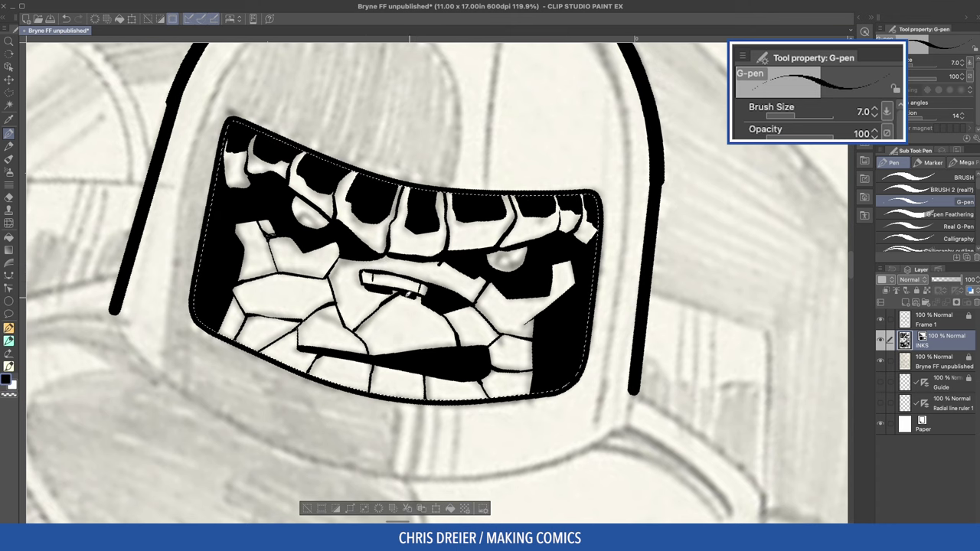
drag(399, 245, 402, 255)
drag(540, 230, 538, 237)
drag(568, 222, 579, 233)
drag(589, 227, 584, 238)
drag(595, 229, 588, 241)
drag(237, 173, 235, 186)
drag(241, 173, 240, 187)
Step: Reduce the G-pen to size 6 and hatch the top of the right cheek plate with fine parallel strokes
key([)
mouse_move(268, 225)
mouse_down()
mouse_move(275, 233)
mouse_move(256, 244)
mouse_move(351, 440)
mouse_up()
drag(453, 153, 453, 170)
drag(458, 153, 462, 173)
mouse_move(467, 153)
mouse_down()
mouse_move(465, 176)
mouse_move(449, 180)
mouse_up()
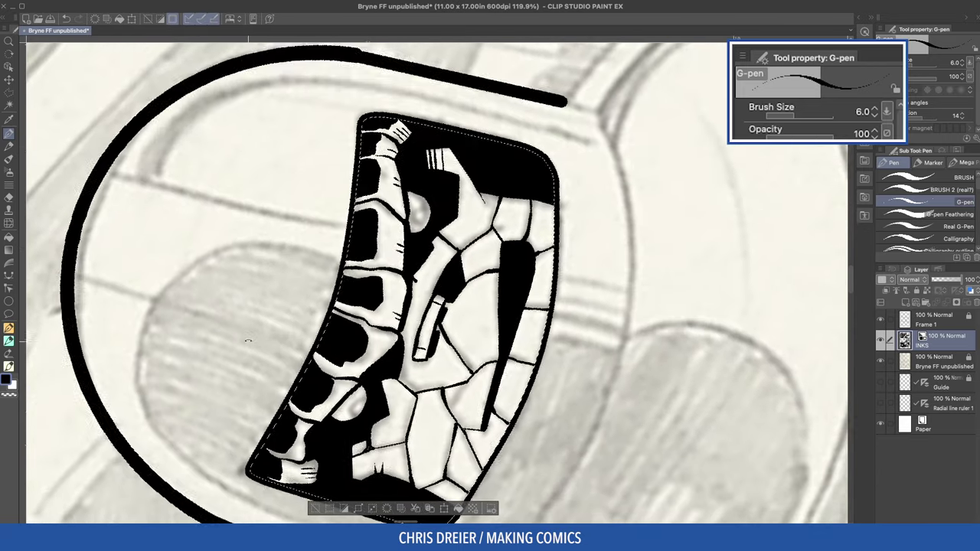
Step: Refine the rocky face's eye area with the G-pen at size 6, using transparent colour to trim the black
mouse_move(314, 433)
mouse_down()
mouse_move(314, 347)
mouse_move(365, 382)
mouse_move(343, 387)
mouse_up()
key(c)
mouse_move(352, 369)
mouse_down()
mouse_move(347, 383)
mouse_move(348, 366)
mouse_up()
drag(355, 354, 353, 366)
drag(360, 351, 346, 366)
Step: Ink the side and rounded end of the fist's third finger with the G-pen at size 10
drag(348, 331, 356, 230)
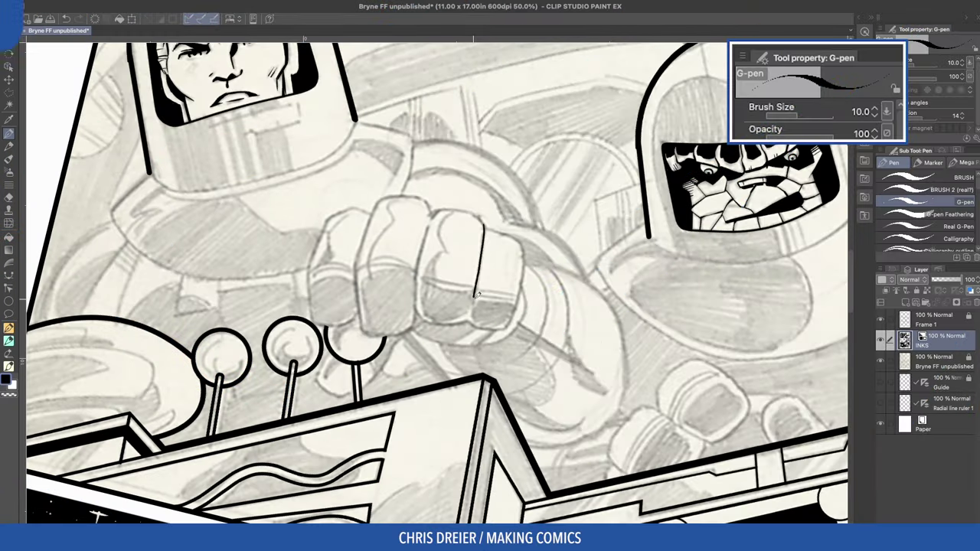
mouse_move(479, 291)
mouse_down()
mouse_move(469, 316)
mouse_move(449, 322)
mouse_up()
key(minus)
key(minus)
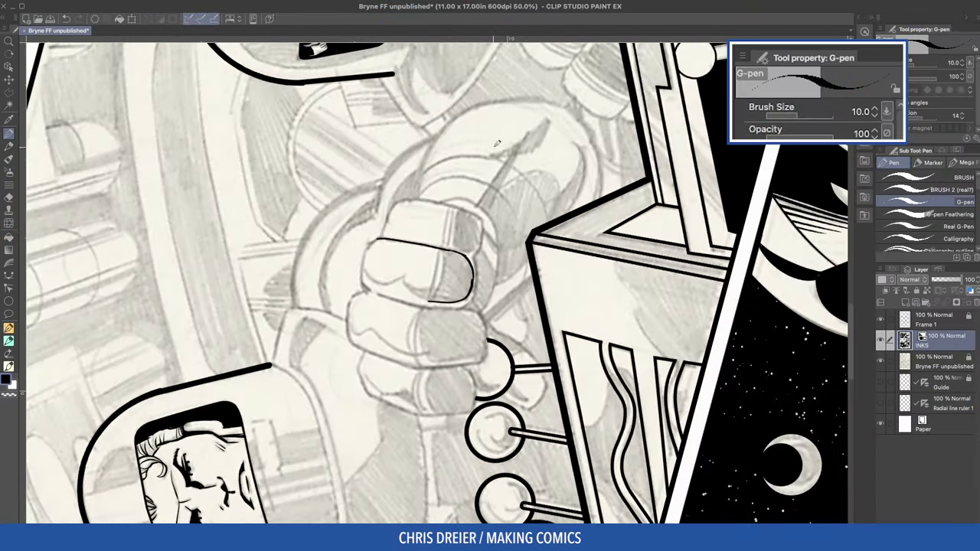
Step: Enlarge the G-pen to size 15 and outline the lower ends of the fist's fingers, redoing the first stroke
key(bracketright)
key(bracketright)
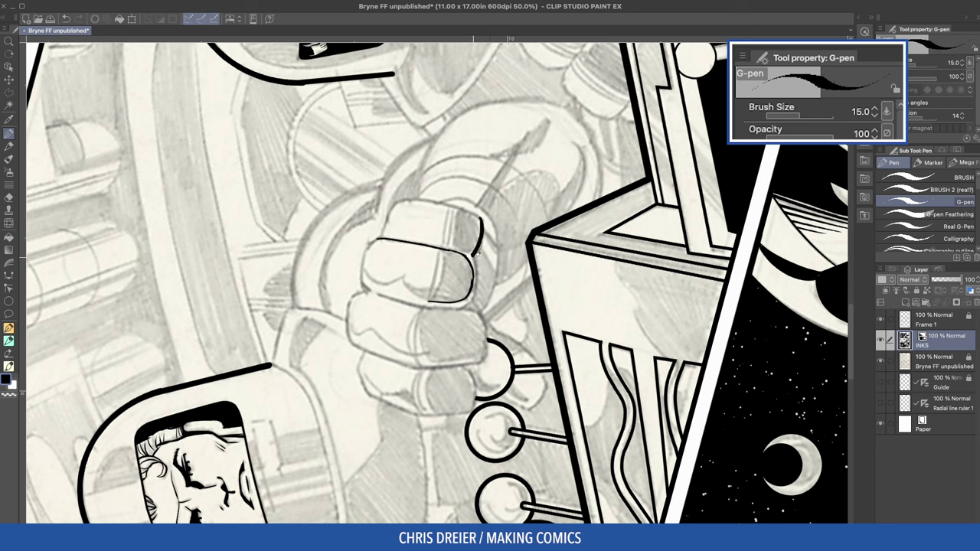
key(ctrl+z)
drag(475, 251, 477, 293)
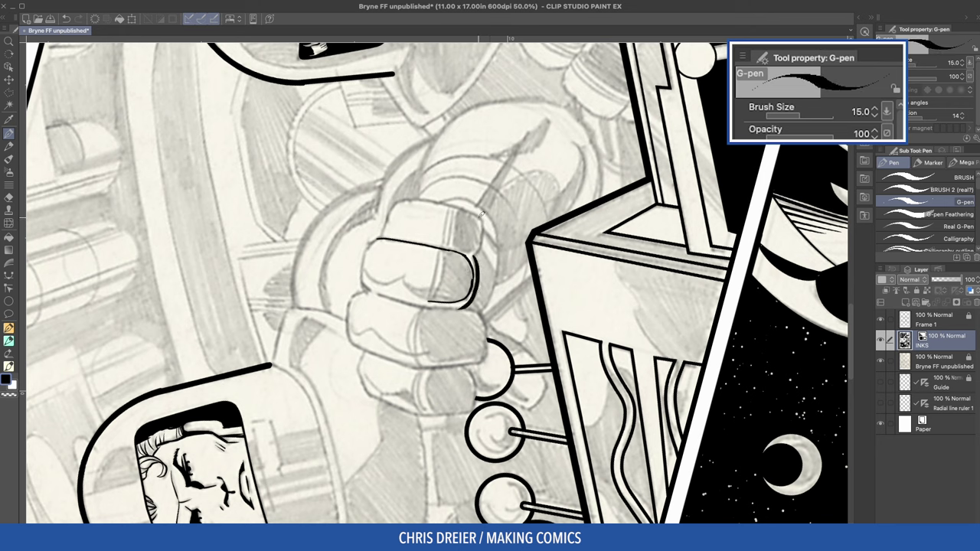
drag(485, 349, 475, 361)
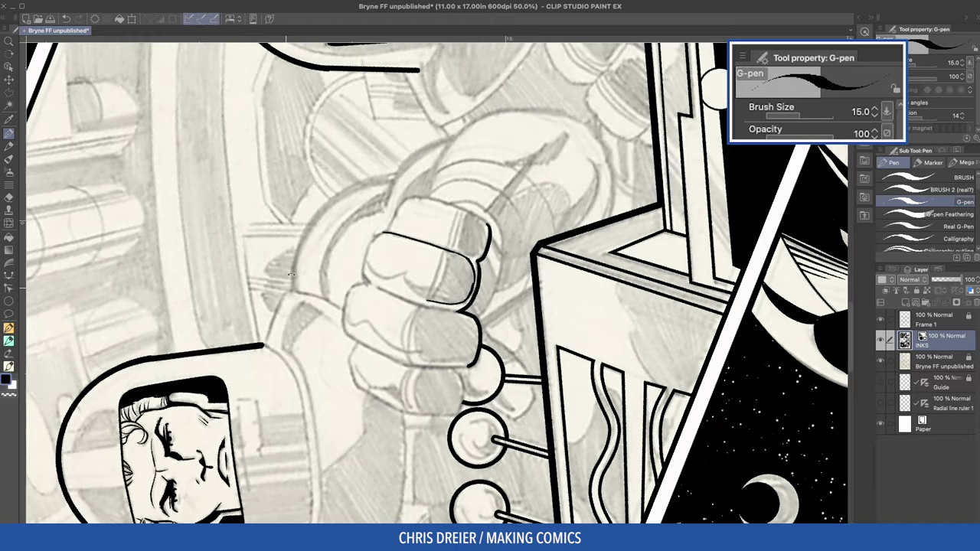
drag(438, 310, 419, 308)
drag(342, 273, 400, 194)
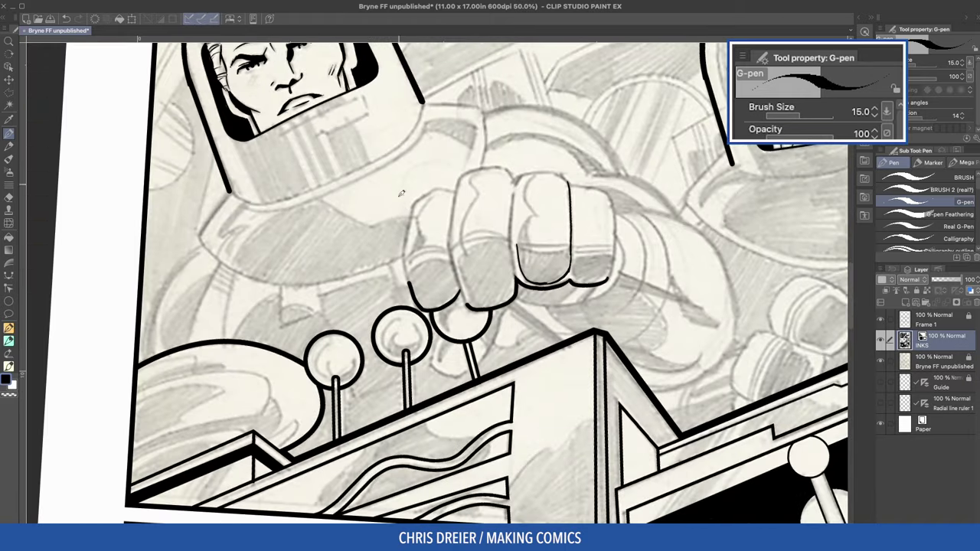
drag(408, 235, 408, 282)
Step: Outline the knuckles and outer edges of the fist with the G-pen at size 15
key(asciicircum)
key(asciicircum)
key(asciicircum)
key(asciicircum)
key(asciicircum)
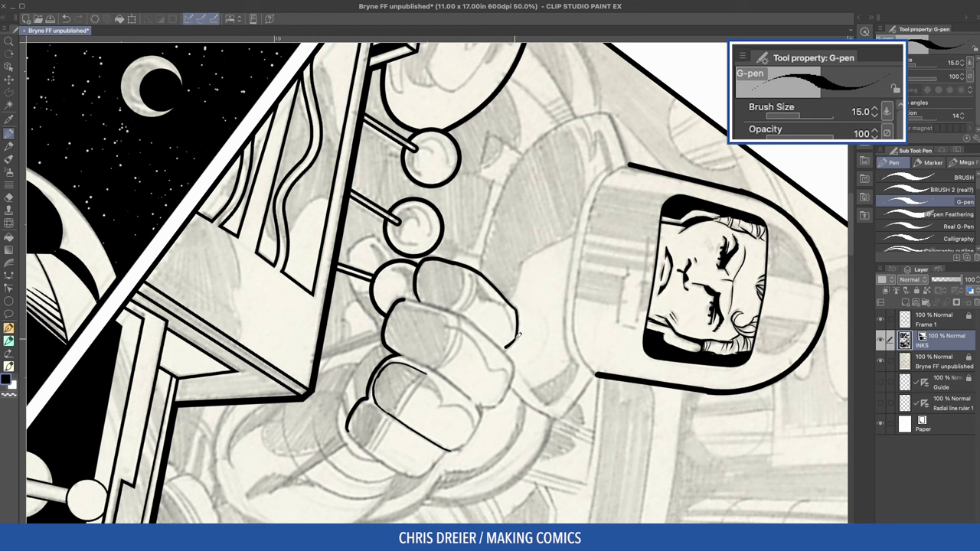
drag(504, 350, 502, 354)
mouse_move(502, 355)
mouse_down()
mouse_move(501, 251)
mouse_move(504, 301)
mouse_up()
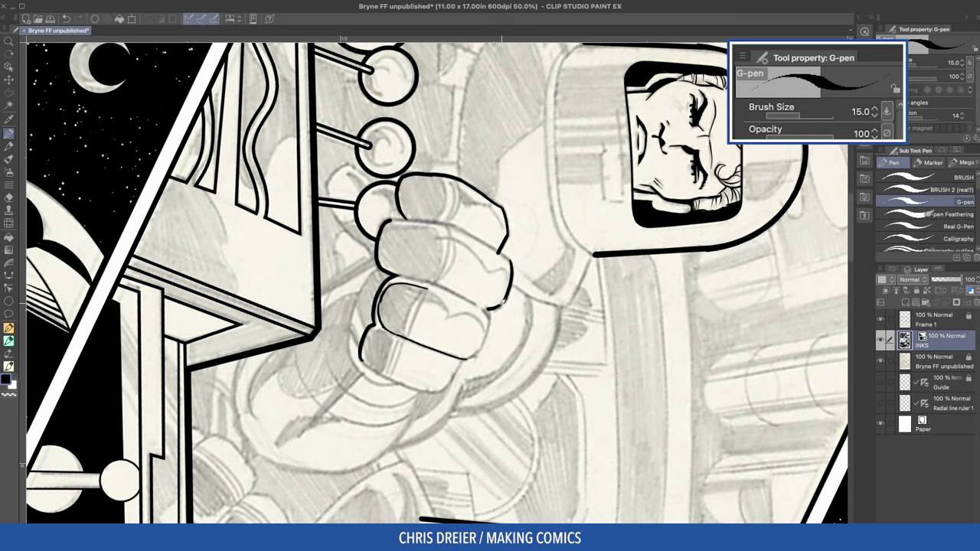
drag(304, 279, 299, 194)
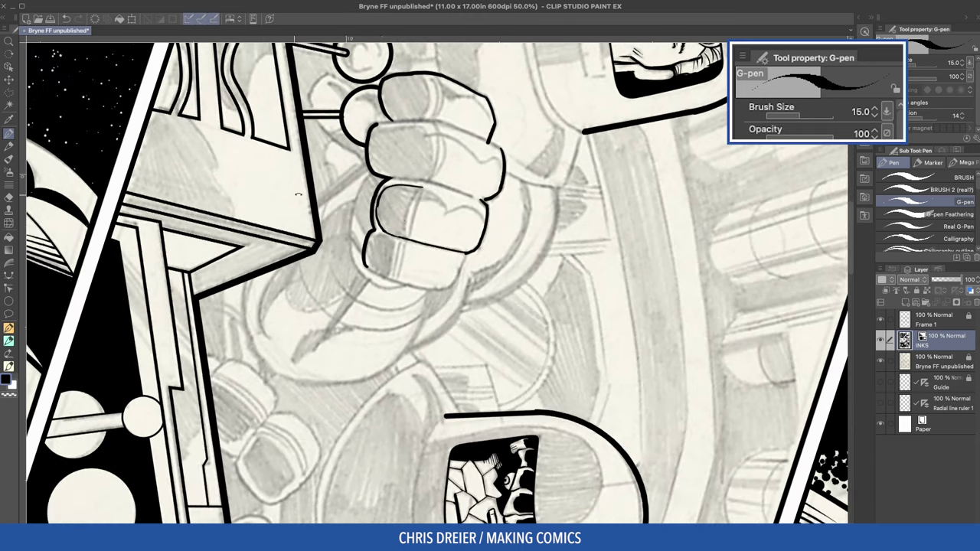
drag(469, 252, 453, 285)
drag(459, 286, 449, 263)
Step: Trim the fist's outline with transparent colour and ink the dividing lines between its fingers at size 15
key(c)
drag(388, 258, 394, 254)
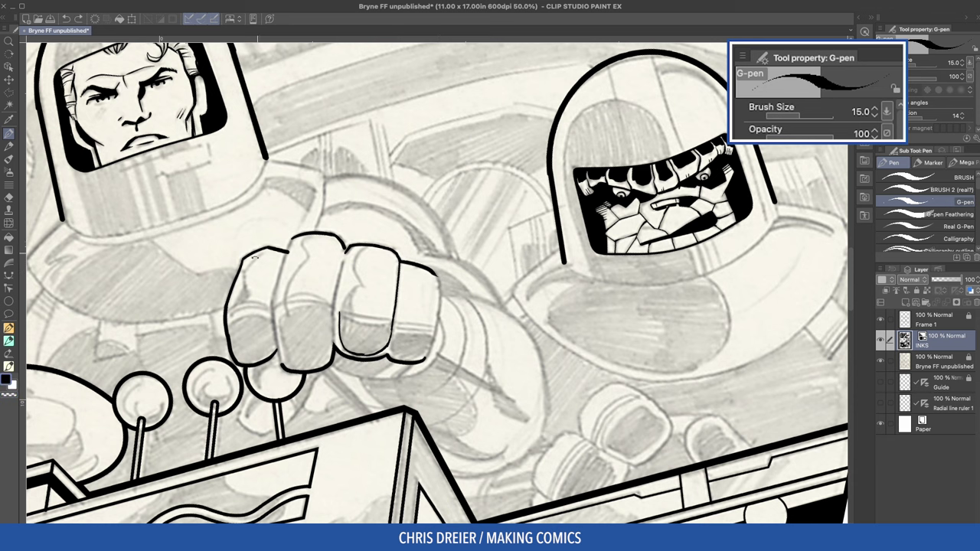
mouse_move(431, 261)
mouse_down()
mouse_move(437, 312)
mouse_move(390, 351)
mouse_up()
drag(426, 218, 418, 281)
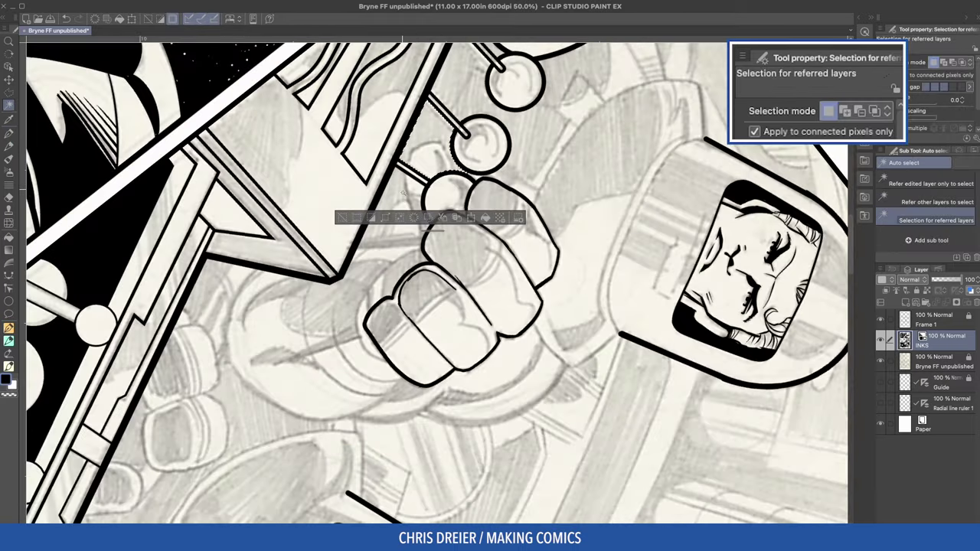
Step: Select the open area around the fist and ink the thumb and glove edges behind it with the G-pen at size 10
click(429, 126)
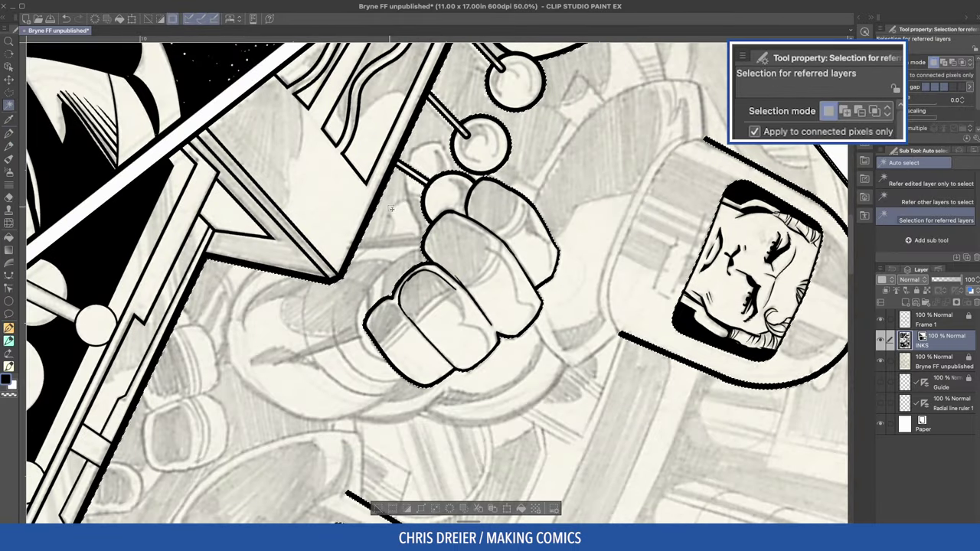
key(p)
mouse_move(405, 136)
mouse_down()
mouse_move(420, 132)
mouse_move(428, 252)
mouse_up()
mouse_move(457, 146)
mouse_down()
mouse_move(464, 172)
mouse_move(357, 202)
mouse_move(319, 223)
mouse_move(328, 233)
mouse_up()
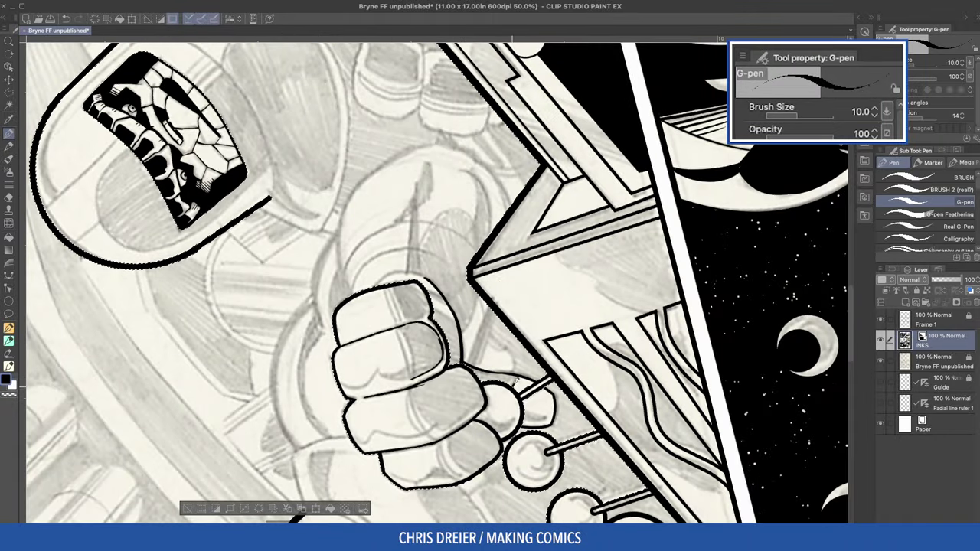
key(ctrl+@)
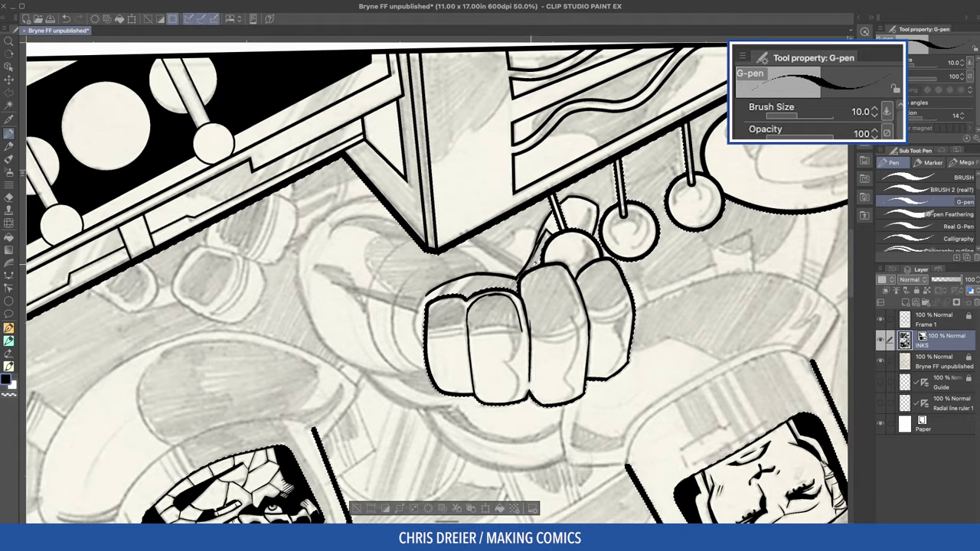
mouse_move(533, 261)
mouse_down()
mouse_move(437, 268)
mouse_move(413, 225)
mouse_move(317, 151)
mouse_move(324, 214)
mouse_up()
Step: Enlarge the G-pen to size 15 and fill the shadow between the fist's fingers and the glove cuff with solid black
key(])
key(])
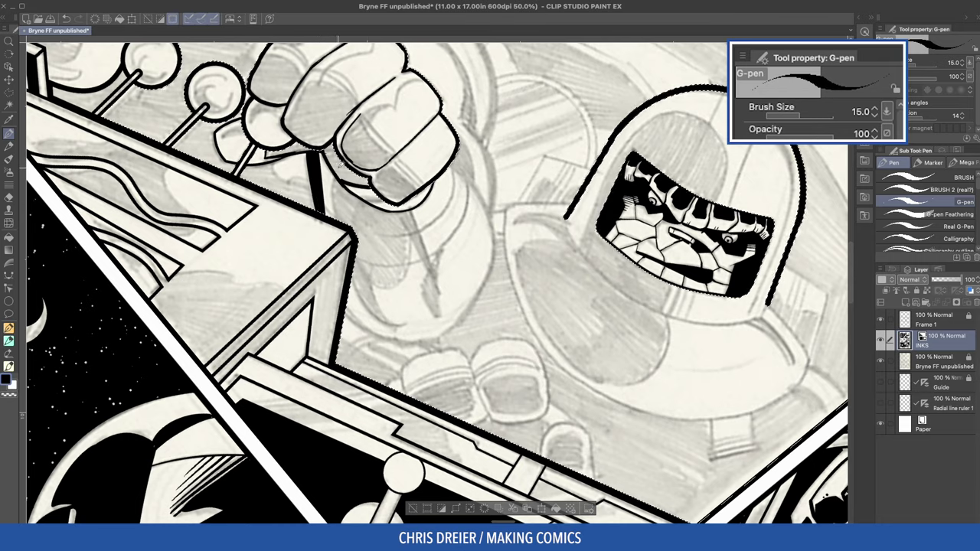
key(g)
click(340, 160)
key(p)
mouse_move(340, 160)
mouse_down()
mouse_move(360, 147)
mouse_move(490, 139)
mouse_up()
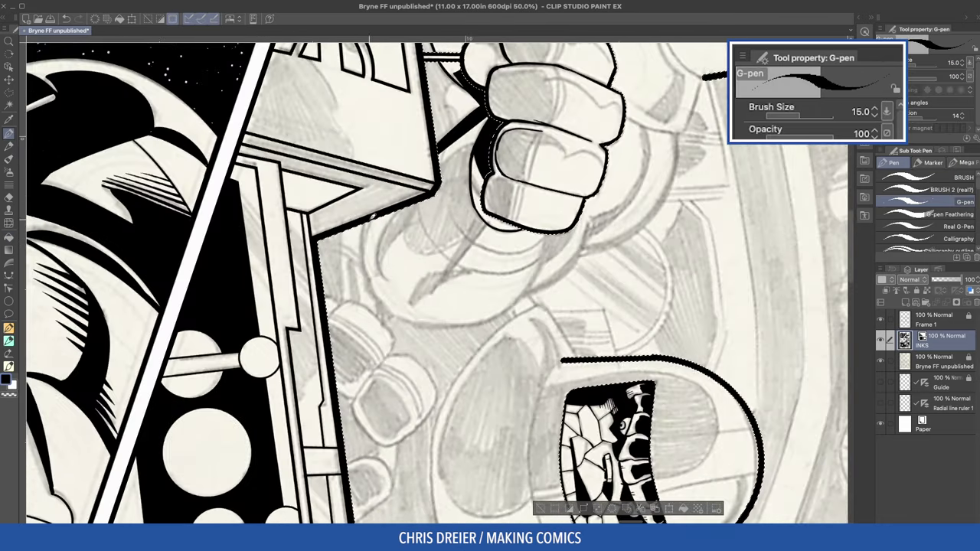
Step: Outline the rounded forearm sleeve behind the fist with the G-pen at size 15
drag(365, 223, 399, 319)
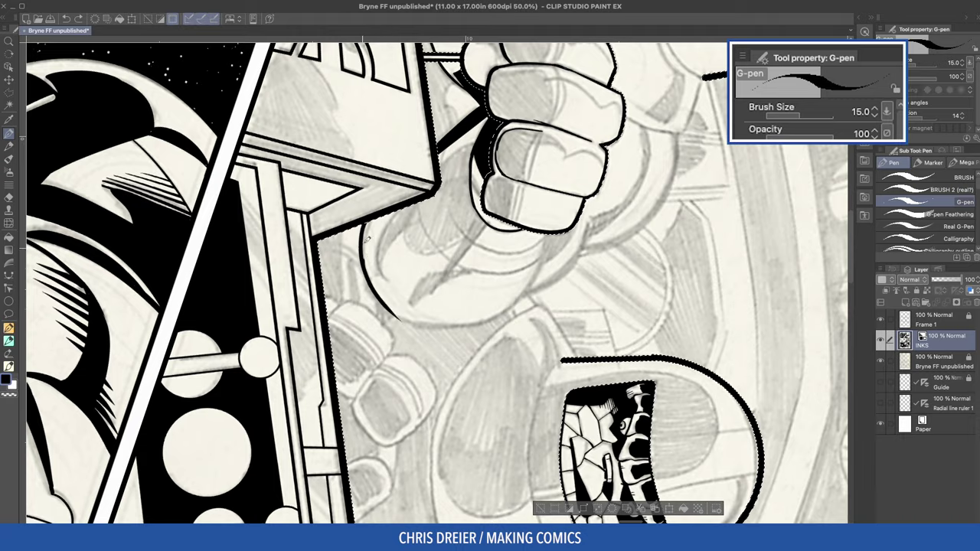
mouse_move(370, 222)
mouse_down()
mouse_move(363, 260)
mouse_move(465, 227)
mouse_up()
mouse_move(403, 245)
mouse_down()
mouse_move(331, 313)
mouse_move(473, 228)
mouse_up()
mouse_move(491, 172)
mouse_down()
mouse_move(501, 230)
mouse_move(494, 300)
mouse_move(497, 276)
mouse_up()
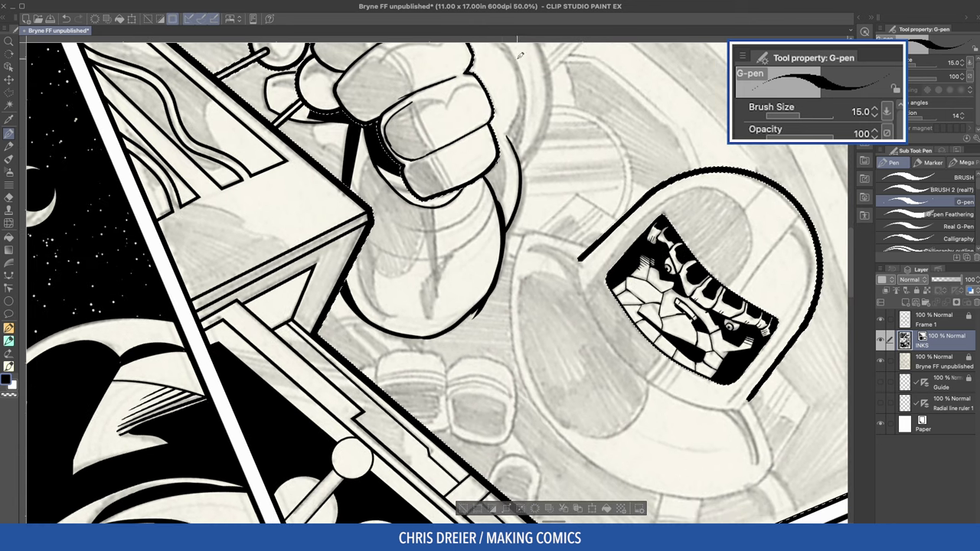
Step: Reduce the G-pen to size 10 and build a tapered solid black shadow along the sleeve fold beside the fist
key(bracketleft)
key(bracketleft)
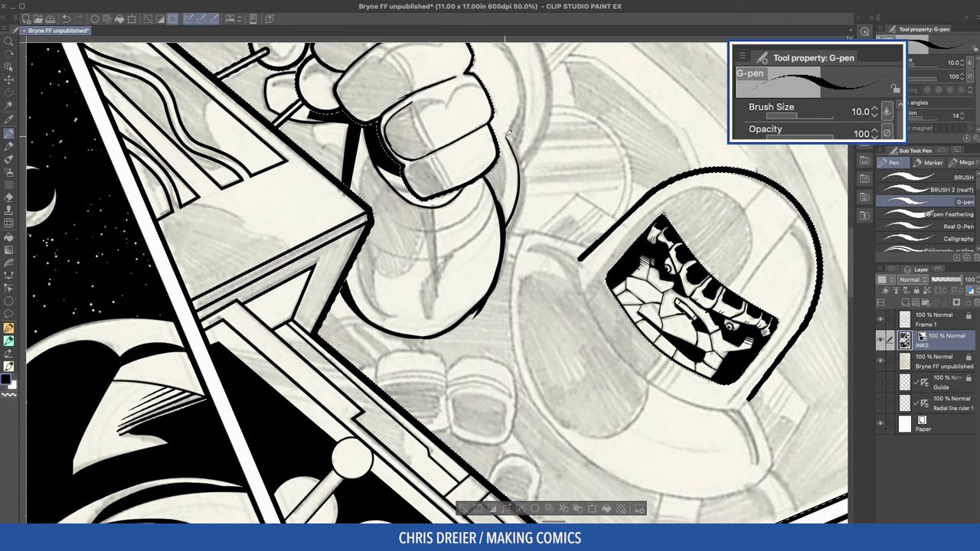
drag(521, 158, 524, 206)
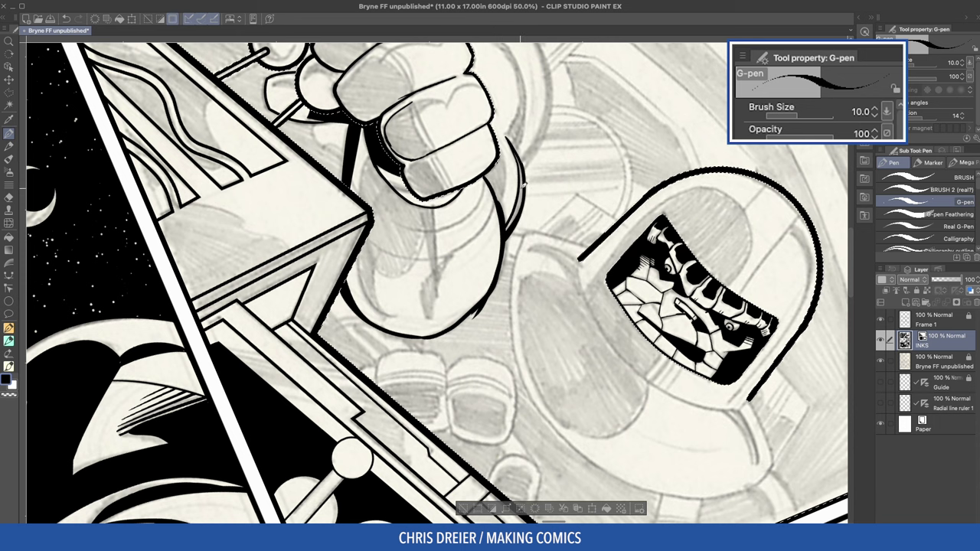
key(g)
key(p)
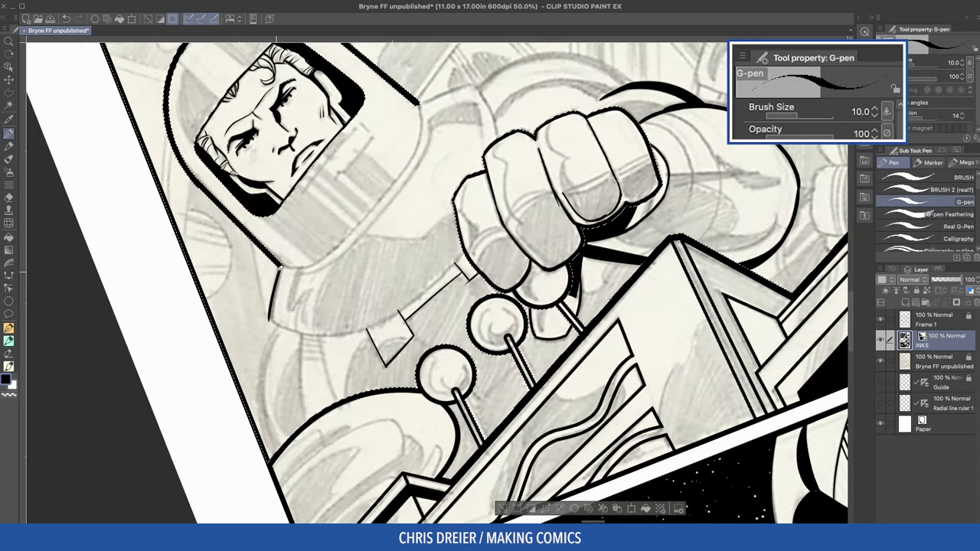
Step: Ink the left astronaut's collar side, shoulder outline and sleeve seams with the G-pen at size 10, redoing the last seam
mouse_move(279, 268)
mouse_down()
mouse_move(270, 321)
mouse_move(284, 246)
mouse_move(281, 354)
mouse_up()
drag(285, 261, 286, 375)
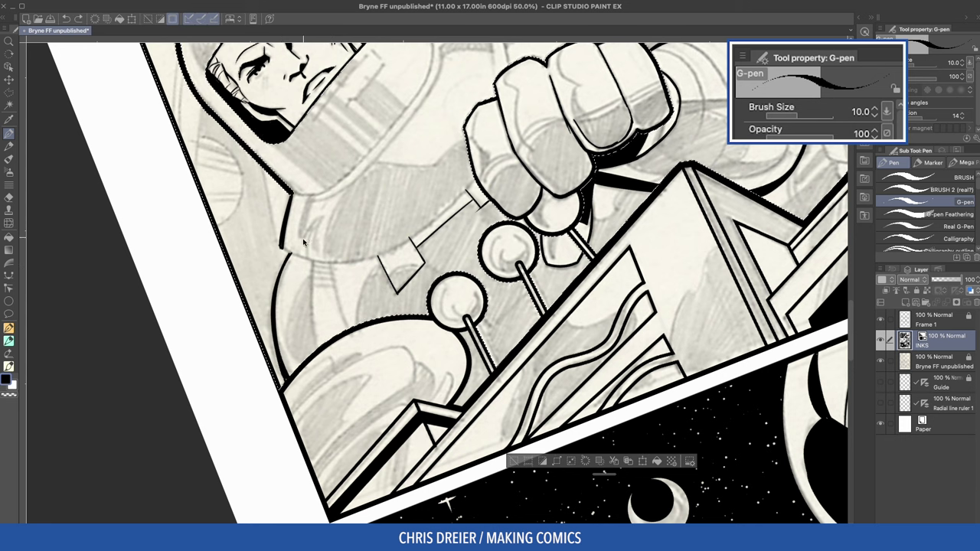
mouse_move(314, 259)
mouse_down()
mouse_move(316, 346)
mouse_move(351, 327)
mouse_up()
drag(378, 267, 352, 326)
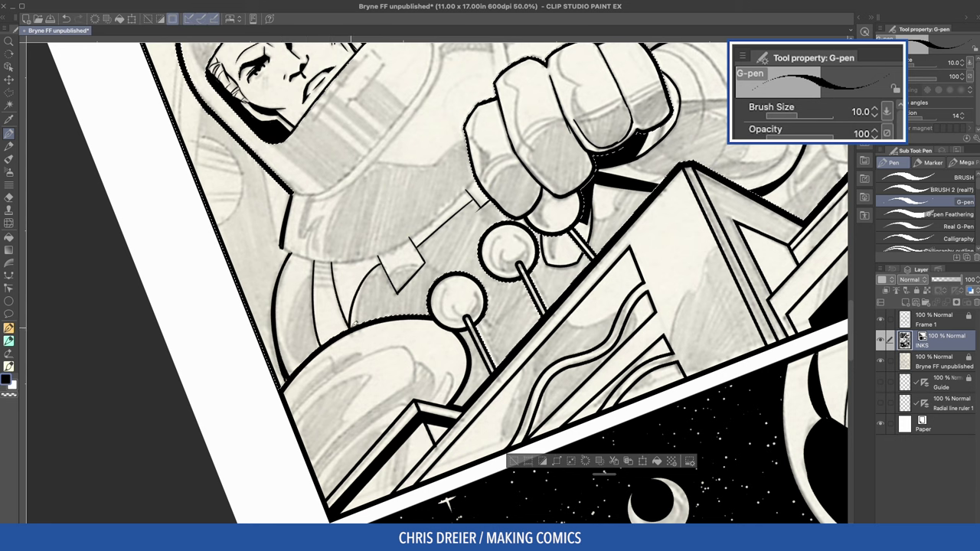
key(ctrl+z)
drag(379, 267, 352, 327)
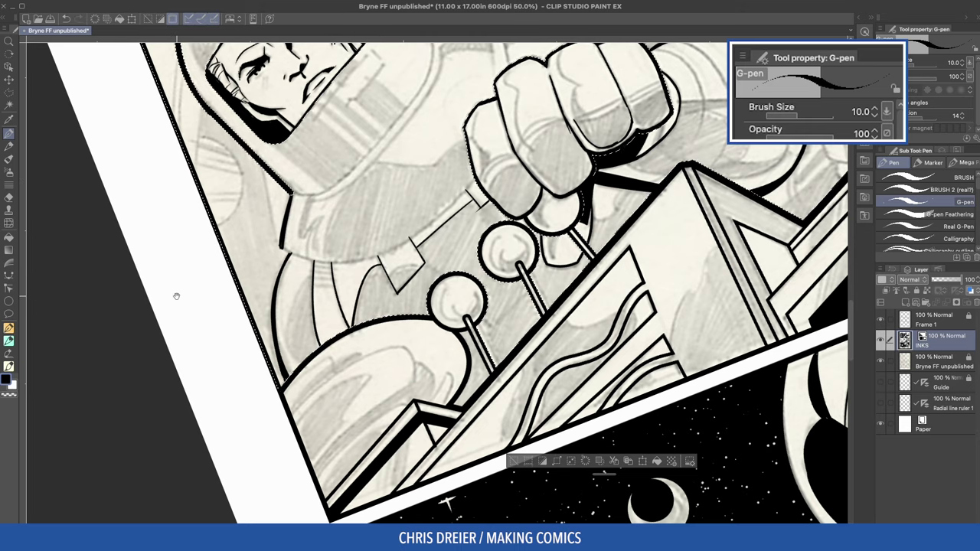
Step: Ink the far corner of the left astronaut's collar beside the fist with the G-pen at size 10
drag(176, 295, 243, 153)
drag(331, 203, 325, 269)
mouse_move(567, 169)
mouse_down()
mouse_move(529, 259)
mouse_move(441, 324)
mouse_up()
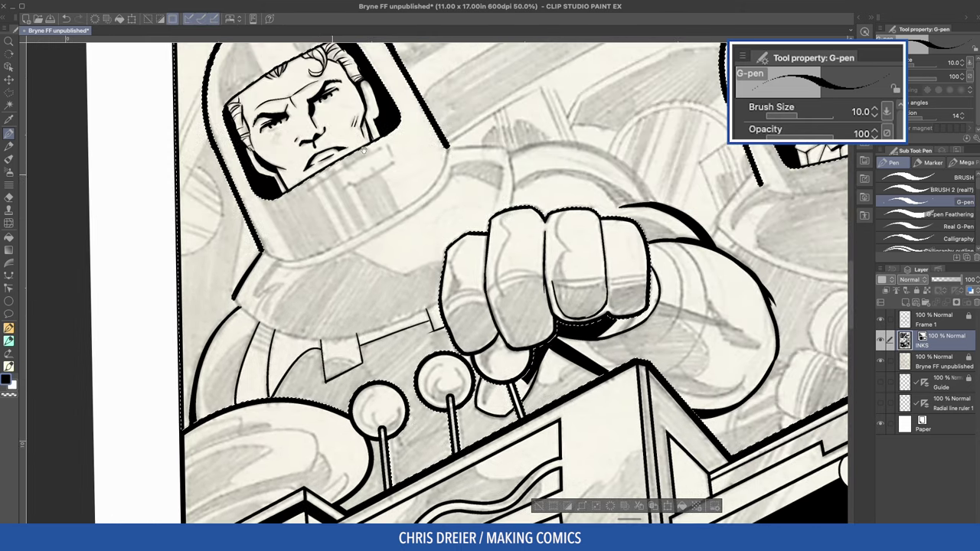
drag(505, 148, 515, 183)
drag(271, 227, 526, 436)
Step: Draw the collar's curved lower edge from the fist to the collar's outer corner with the Continuous curve tool
key(u)
click(446, 273)
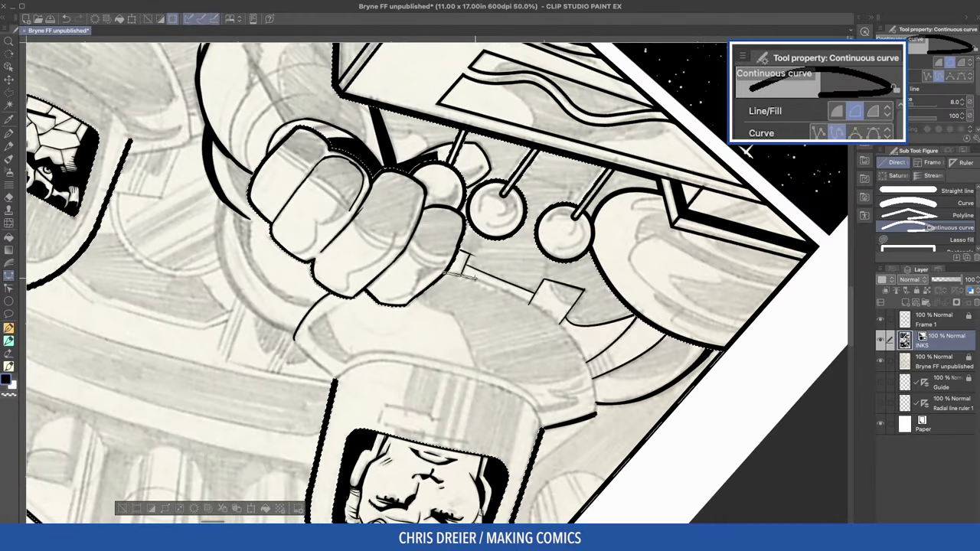
click(476, 279)
click(529, 302)
click(559, 322)
click(587, 362)
double_click(596, 414)
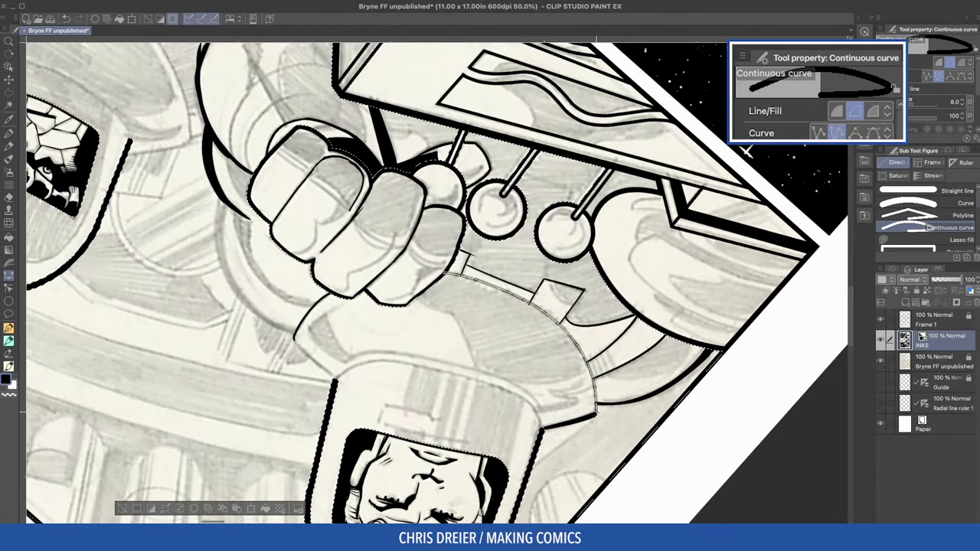
Step: Draw the curved lower rim of the left astronaut's helmet with the Continuous curve tool
drag(298, 338, 288, 258)
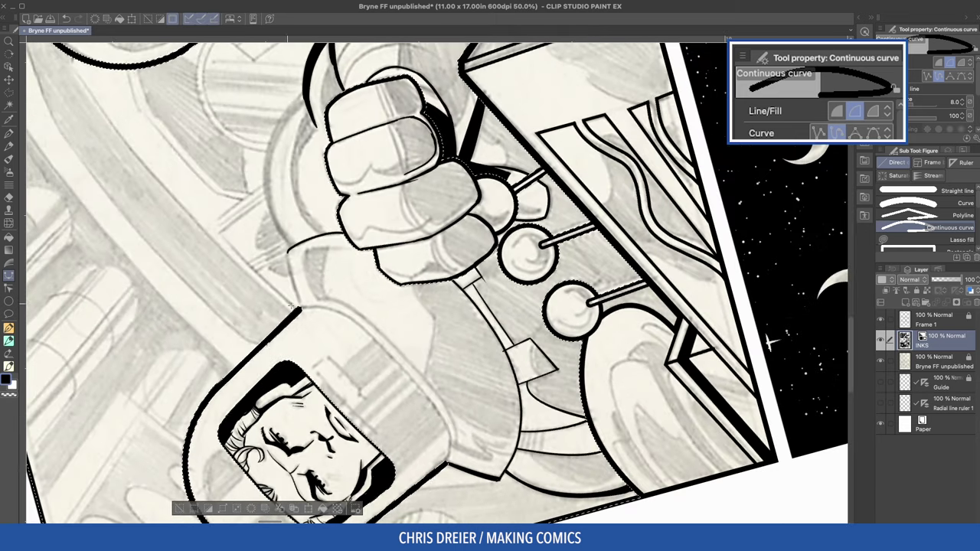
click(302, 308)
click(315, 307)
click(337, 311)
click(356, 323)
click(387, 350)
click(416, 385)
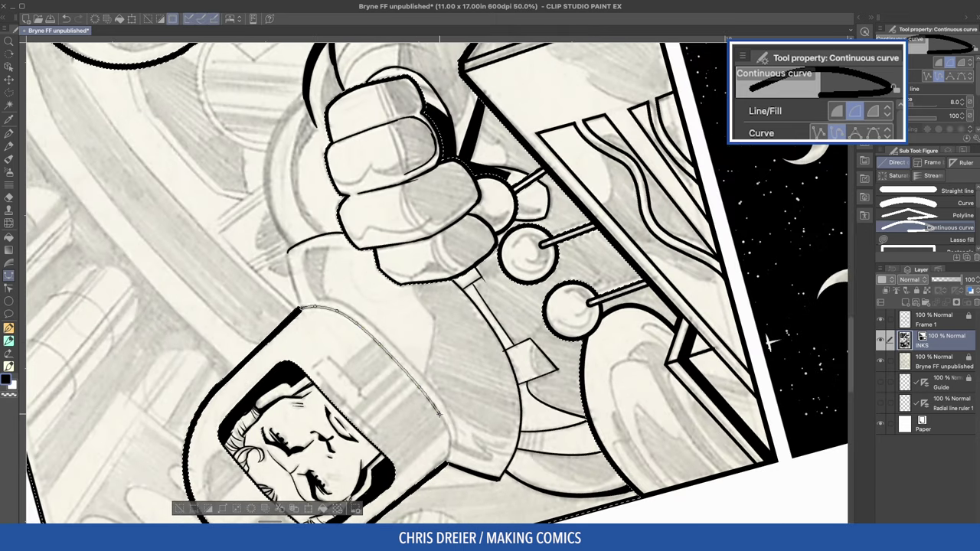
click(440, 412)
click(451, 437)
double_click(448, 458)
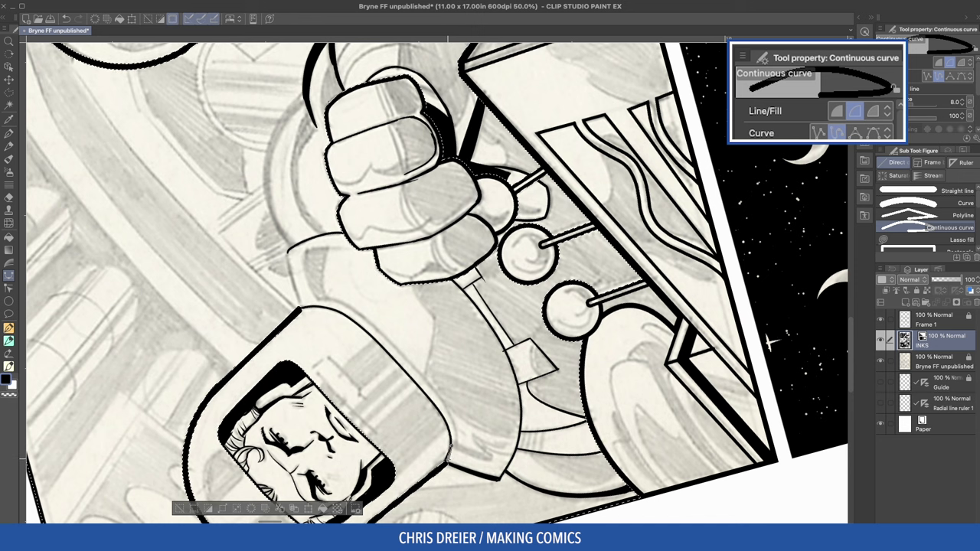
Step: Connect the collar's far corner to the helmet rim with a short Continuous curve
click(288, 251)
click(291, 272)
double_click(302, 307)
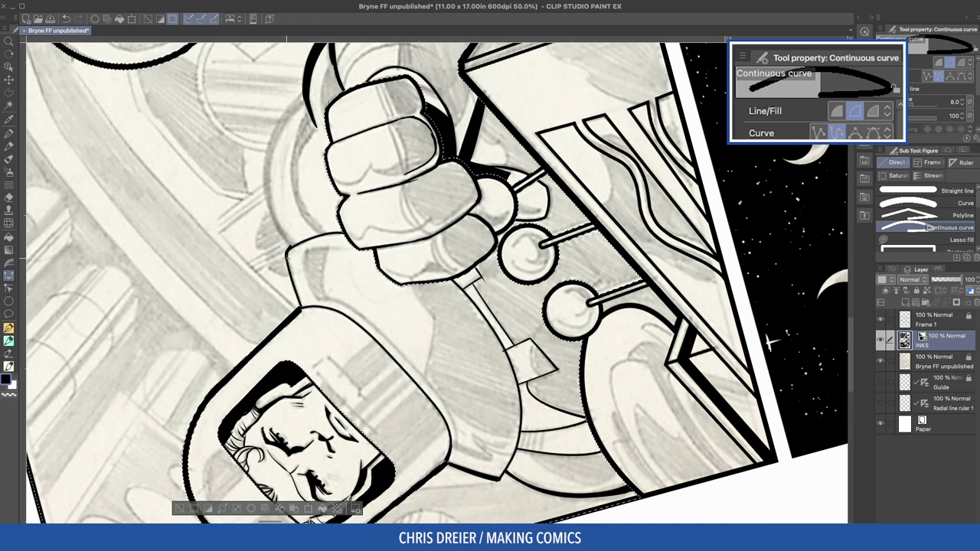
Step: Outline the upper arm between the fist and the collar with the G-pen and thicken it with a Continuous curve
key(p)
drag(135, 189, 522, 264)
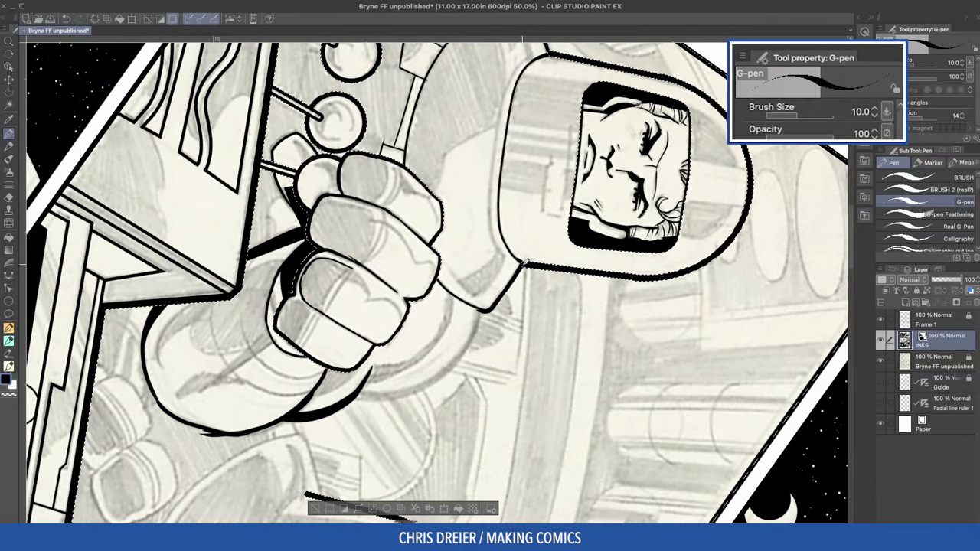
mouse_move(524, 263)
mouse_down()
mouse_move(459, 182)
mouse_move(327, 209)
mouse_move(352, 288)
mouse_move(408, 308)
mouse_move(423, 176)
mouse_move(454, 268)
mouse_up()
key(u)
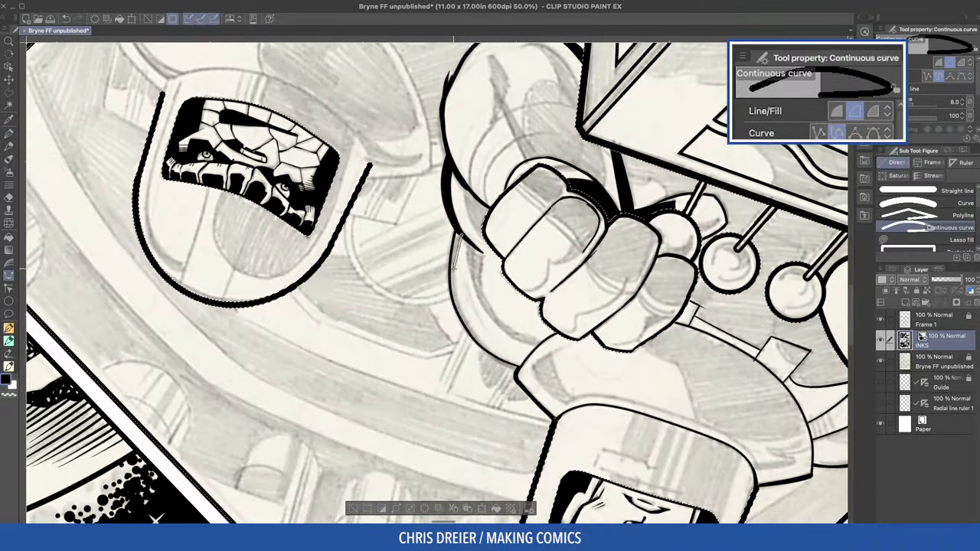
click(453, 269)
click(464, 322)
double_click(503, 360)
key(g)
key(p)
Step: Ink the sleeve folds and the shadow edges across the fingers, using the G-pen at size 8 and transparent colour for trimming
mouse_move(425, 248)
mouse_down()
mouse_move(427, 199)
mouse_move(463, 350)
mouse_move(449, 438)
mouse_up()
mouse_move(420, 403)
mouse_down()
mouse_move(321, 279)
mouse_move(329, 310)
mouse_up()
drag(330, 310, 330, 253)
key([)
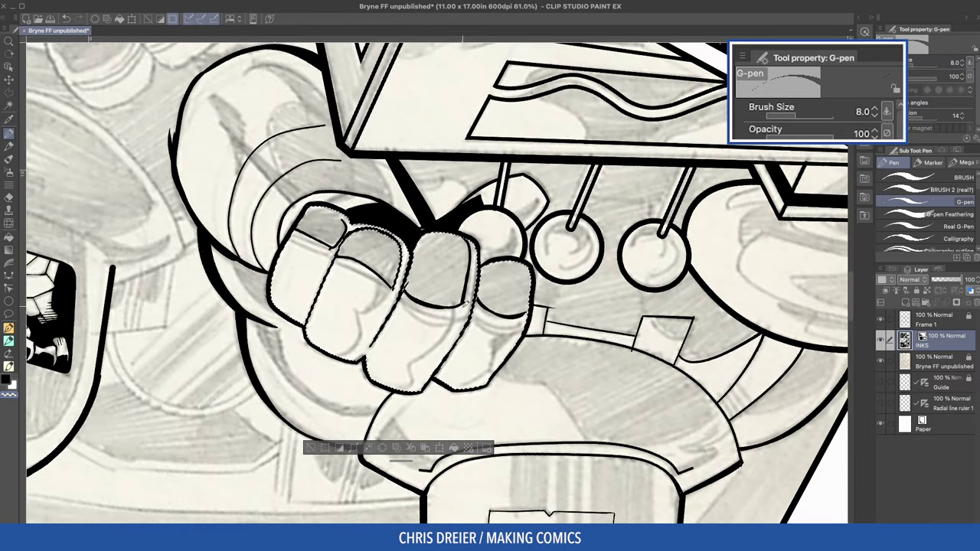
drag(469, 255, 473, 306)
Step: Ink the narrow band lines above the shadow areas across the fist's fingers with the G-pen at size 7
drag(441, 168, 434, 215)
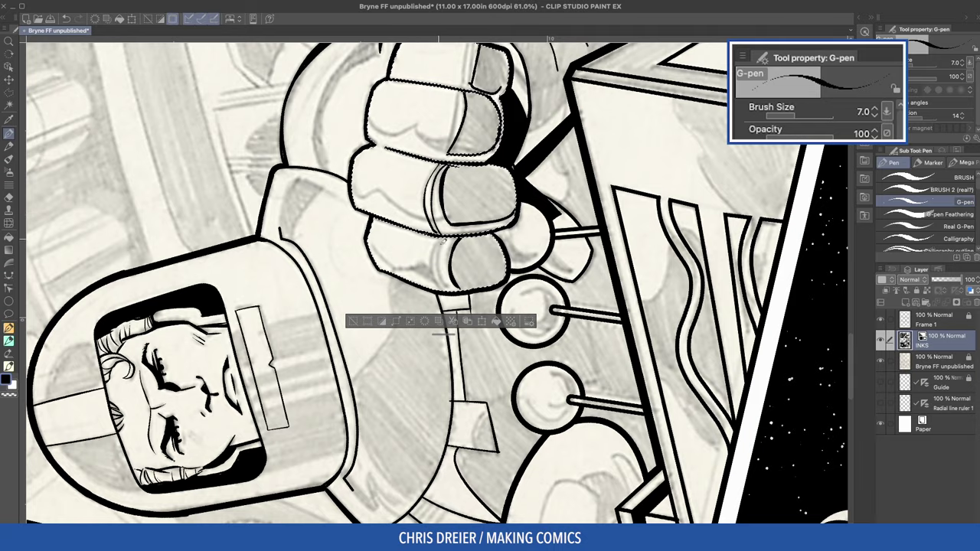
drag(432, 174, 441, 285)
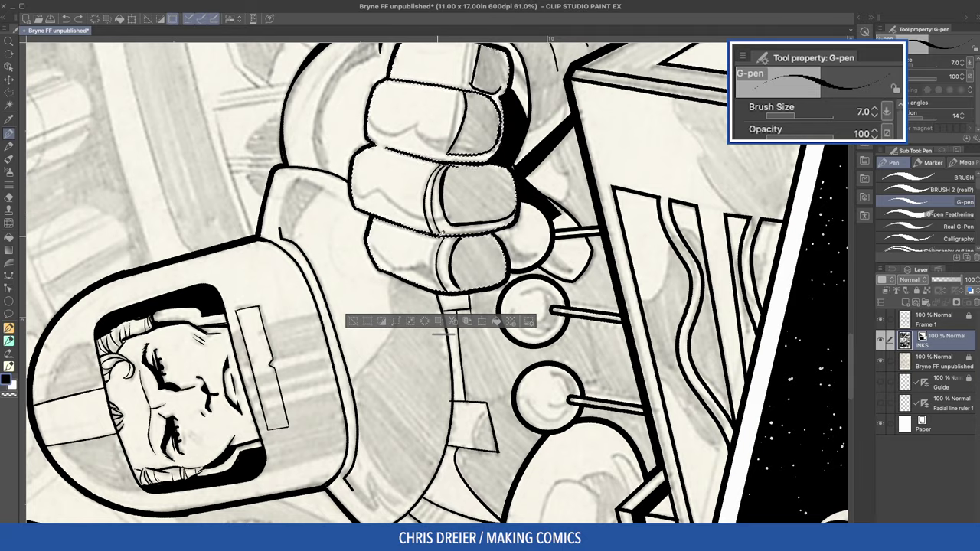
mouse_move(421, 200)
mouse_down()
mouse_move(497, 231)
mouse_move(449, 197)
mouse_move(457, 236)
mouse_up()
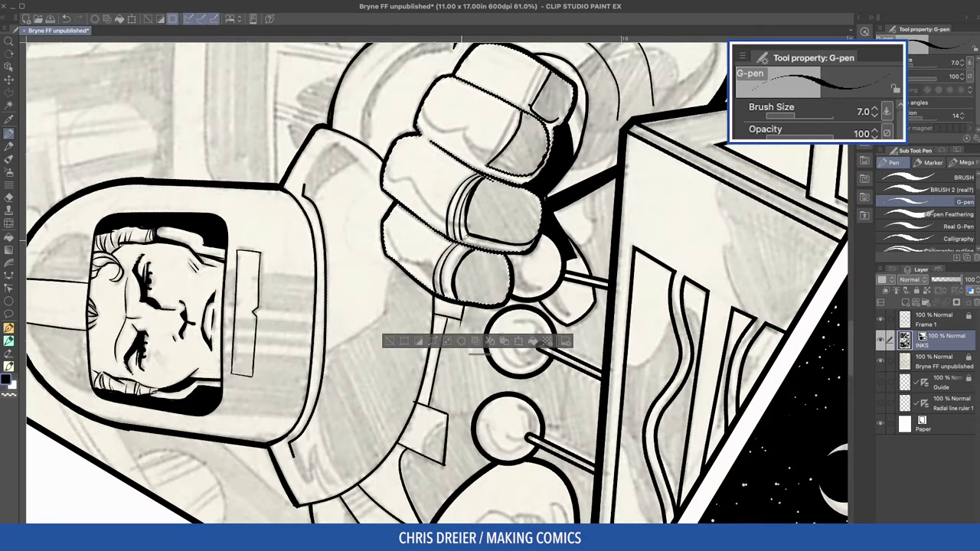
mouse_move(505, 123)
mouse_down()
mouse_move(443, 247)
mouse_move(487, 189)
mouse_move(460, 235)
mouse_up()
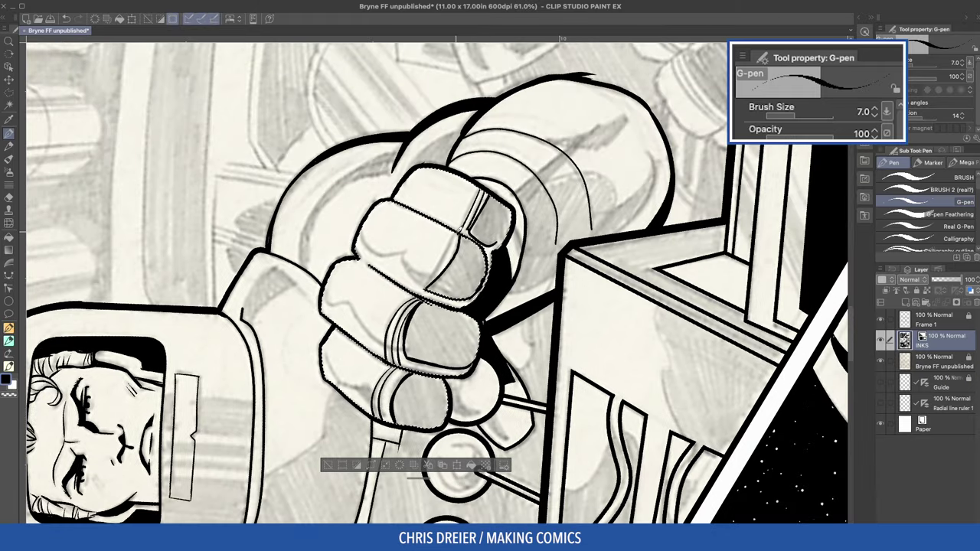
mouse_move(425, 290)
mouse_down()
mouse_move(490, 265)
mouse_move(479, 206)
mouse_up()
drag(406, 262, 401, 302)
Step: Fill the shadowed ends of the fist's fingers with solid black, referring to other layers
key(asciicircum)
key(asciicircum)
key(asciicircum)
key(g)
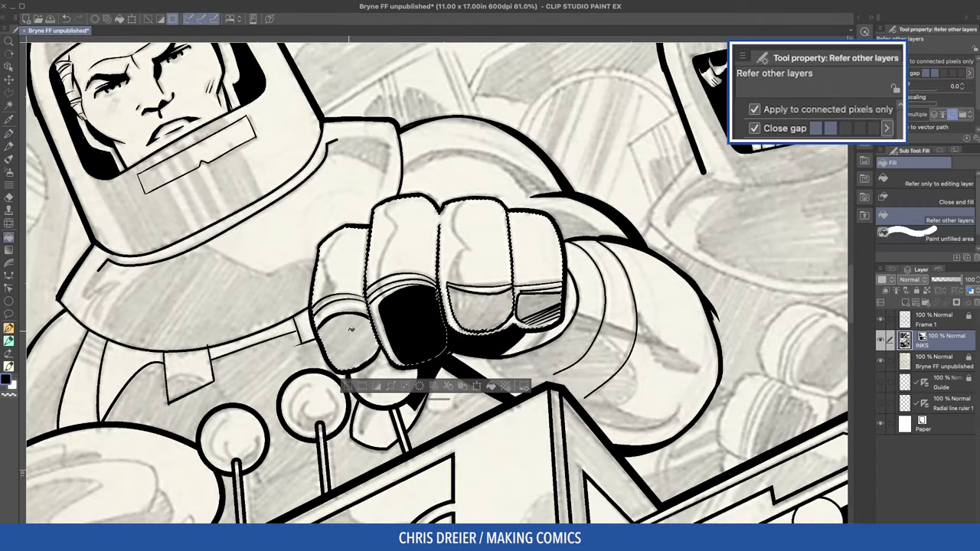
drag(354, 276, 385, 270)
Step: Ink the knuckle crease on the fist's third finger with the Calligraphy pen at size 25
key(p)
key(p)
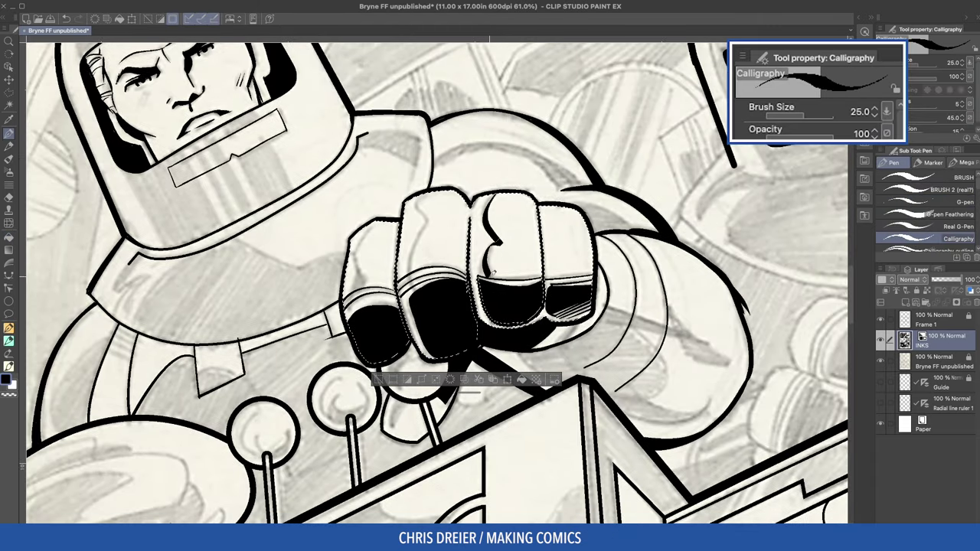
key(asciicircum)
key(asciicircum)
key(asciicircum)
key(asciicircum)
key(asciicircum)
key(asciicircum)
Step: Select the finger bands and add dark markings and the remaining knuckle creases with the Calligraphy pen at size 25
key(w)
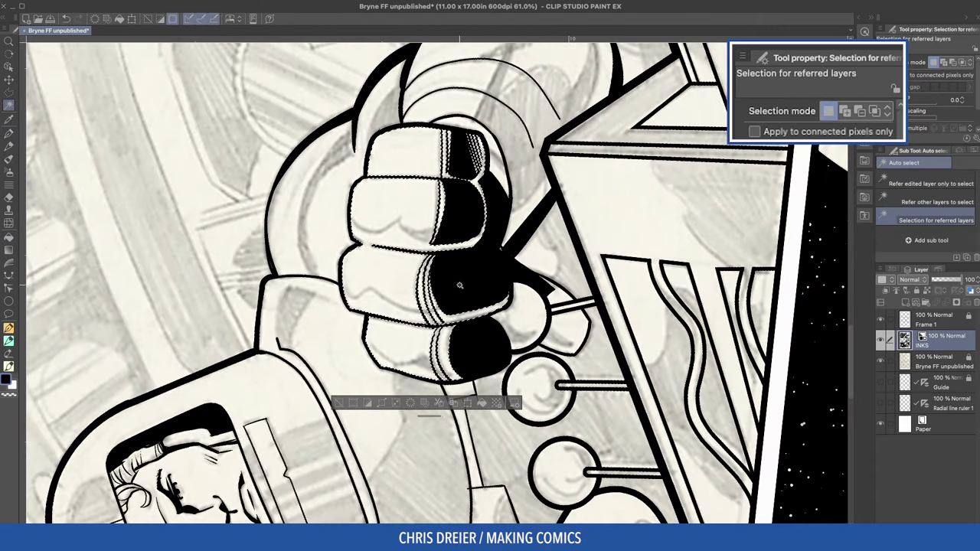
key(p)
key(minus)
key(minus)
key(minus)
key(minus)
key(minus)
key(minus)
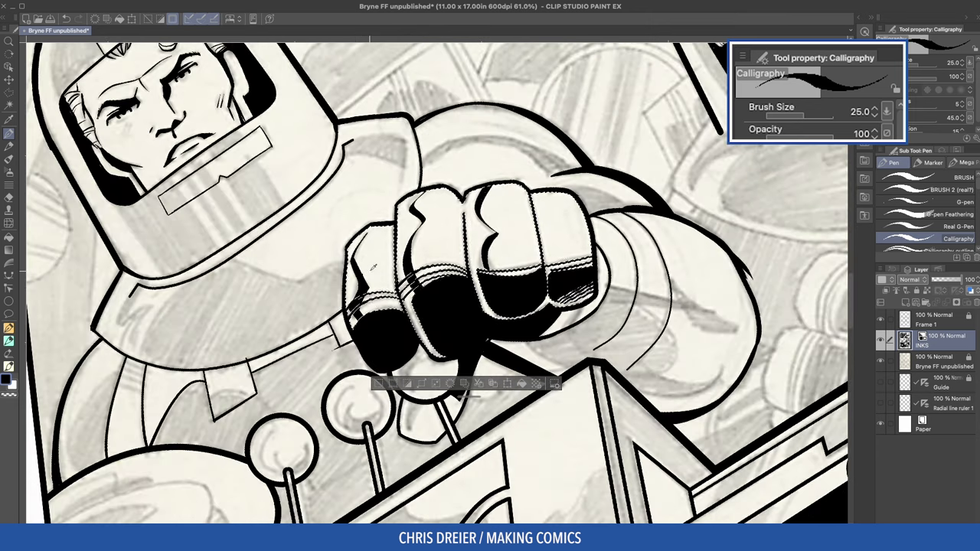
Step: Switch to the G-pen at size 7 and thicken the crease shadow on the fist's third finger
key(c)
click(928, 203)
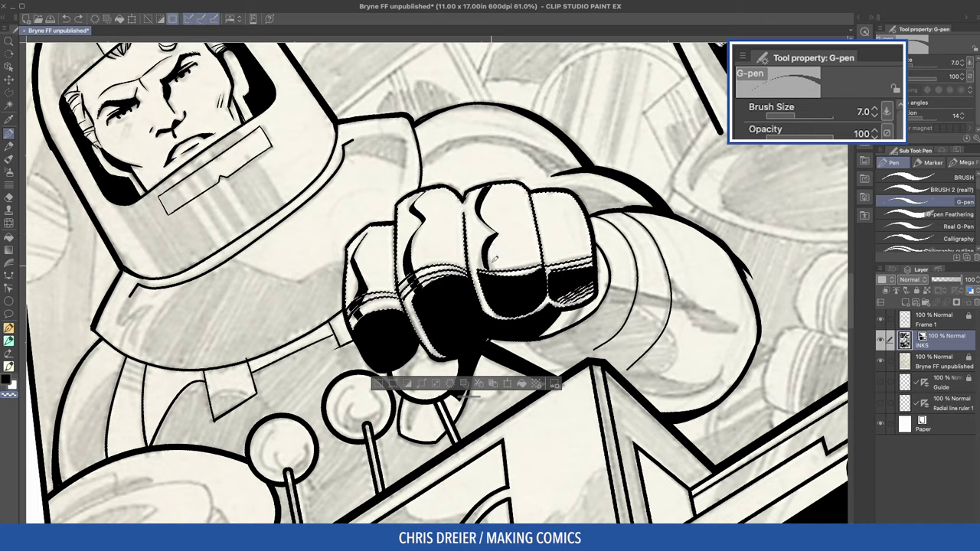
key(c)
drag(491, 246, 487, 271)
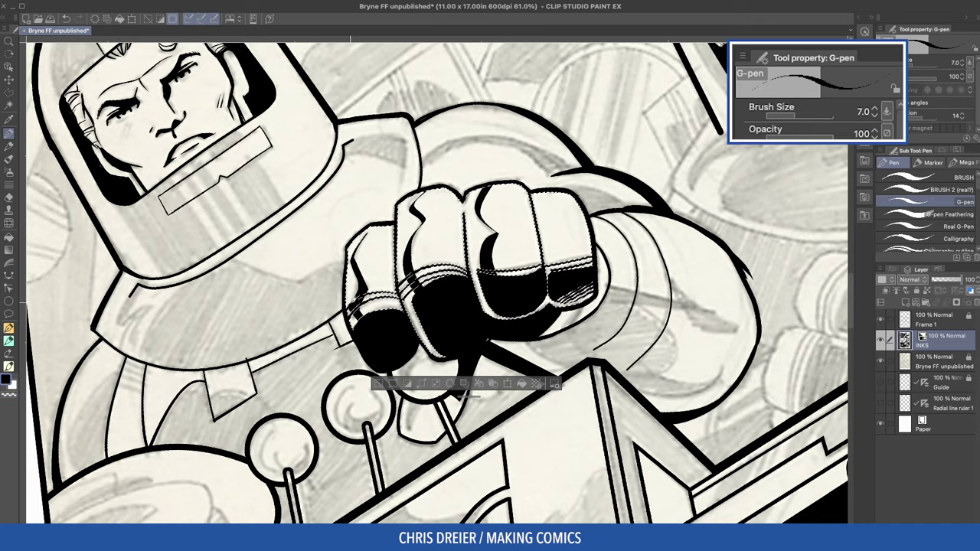
Step: Add fine feathered hatching strokes beside the knuckle shadows on the fingers with the G-pen at size 7
drag(474, 192, 489, 371)
drag(486, 230, 491, 250)
drag(495, 233, 481, 304)
drag(481, 286, 488, 314)
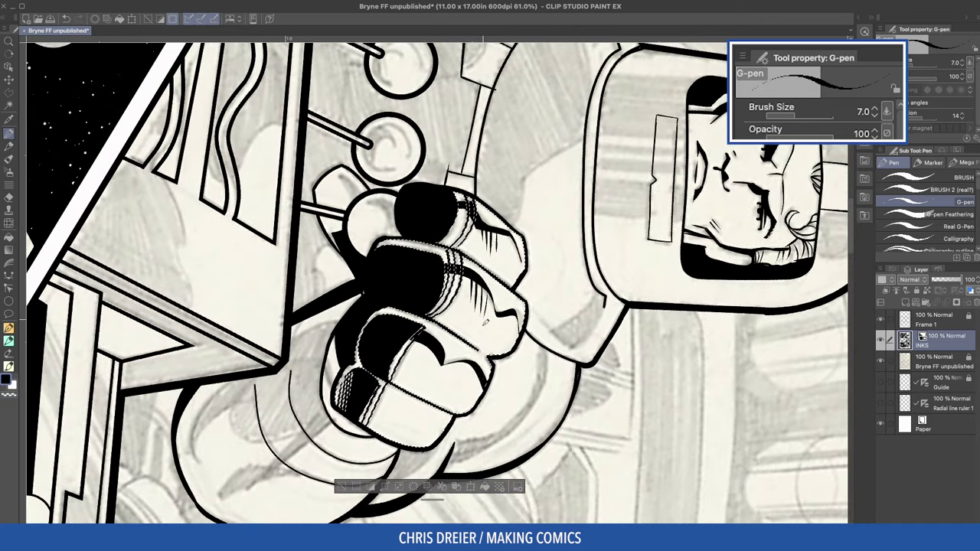
drag(490, 230, 502, 249)
drag(460, 368, 429, 191)
drag(459, 171, 452, 187)
drag(464, 171, 458, 184)
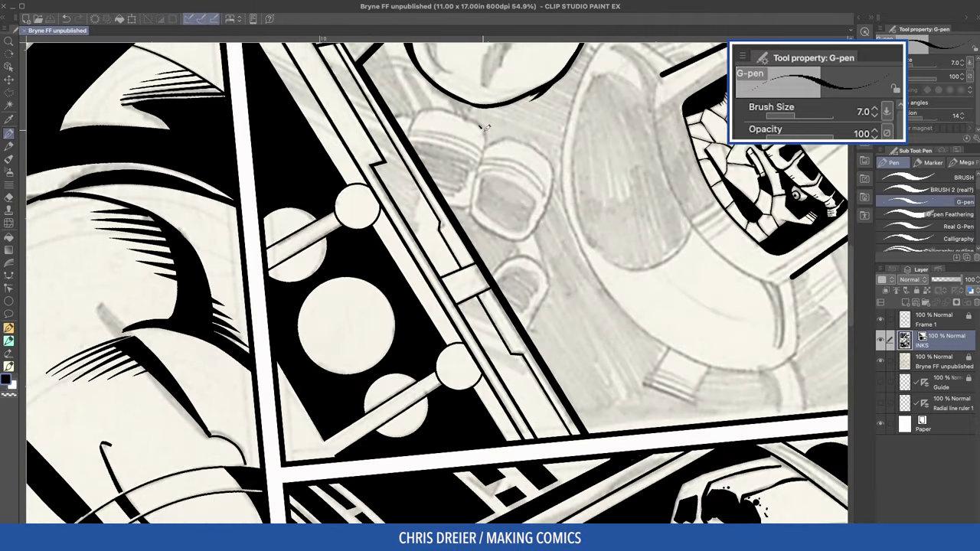
Step: Outline the rear glove's fingertips beside the console edge with the G-pen at size 7
drag(477, 181, 474, 197)
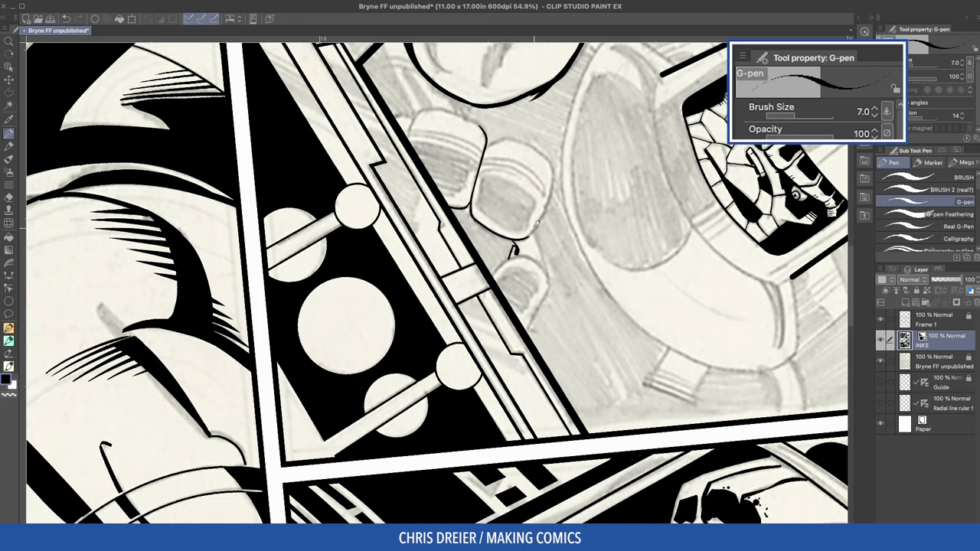
drag(345, 244, 324, 292)
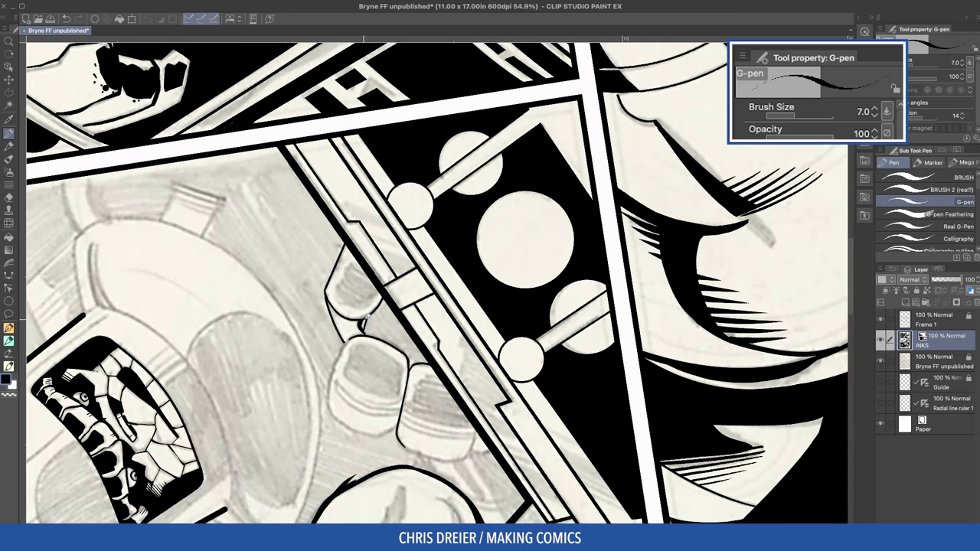
key(minus)
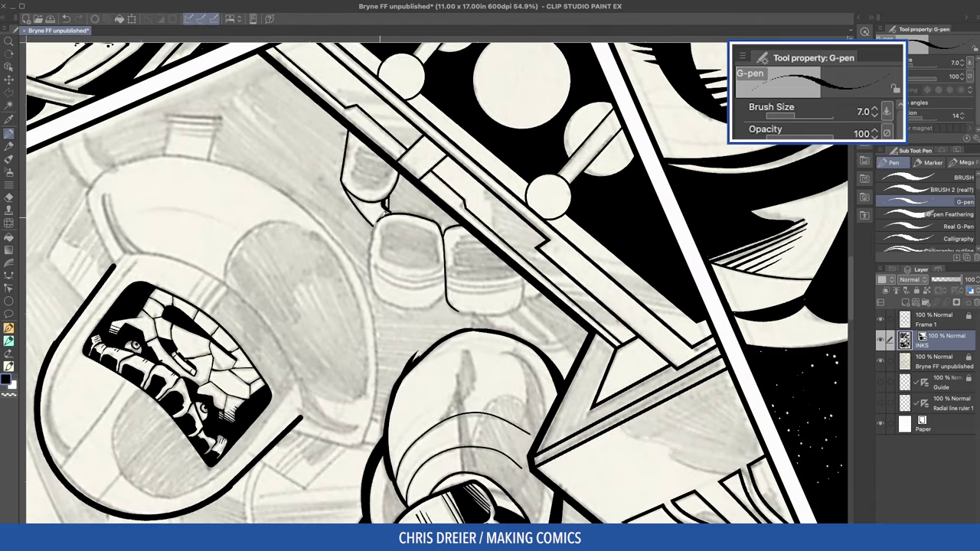
drag(387, 305, 404, 239)
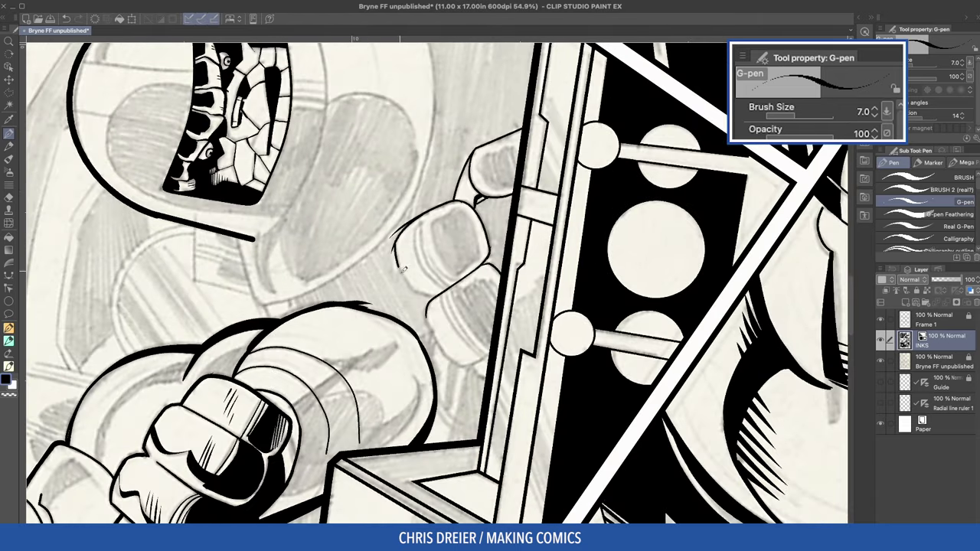
drag(429, 303, 401, 189)
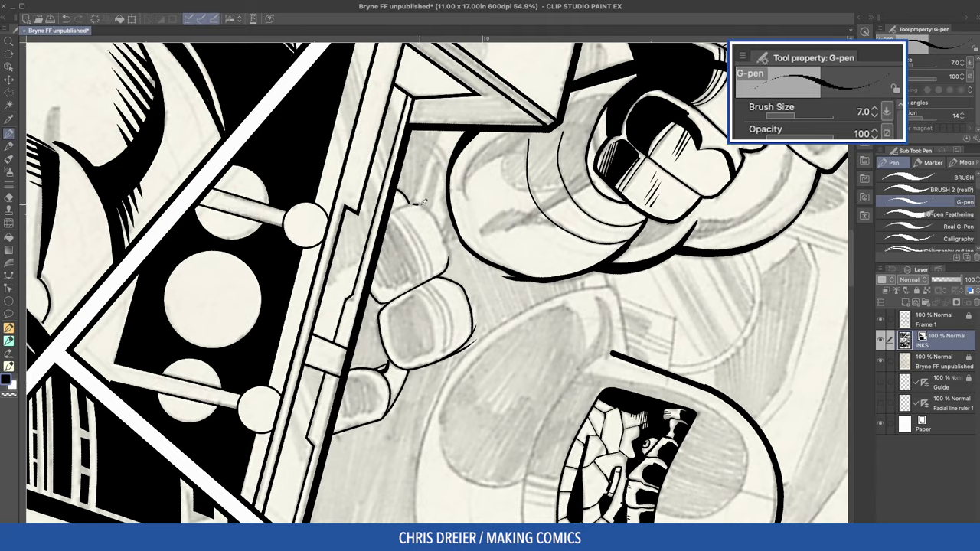
drag(387, 236, 364, 354)
drag(366, 320, 395, 337)
Step: Reinforce the rear glove's outer finger edges with the G-pen at size 10 and fill the gap between glove and console with solid black
key(bracketright)
key(bracketright)
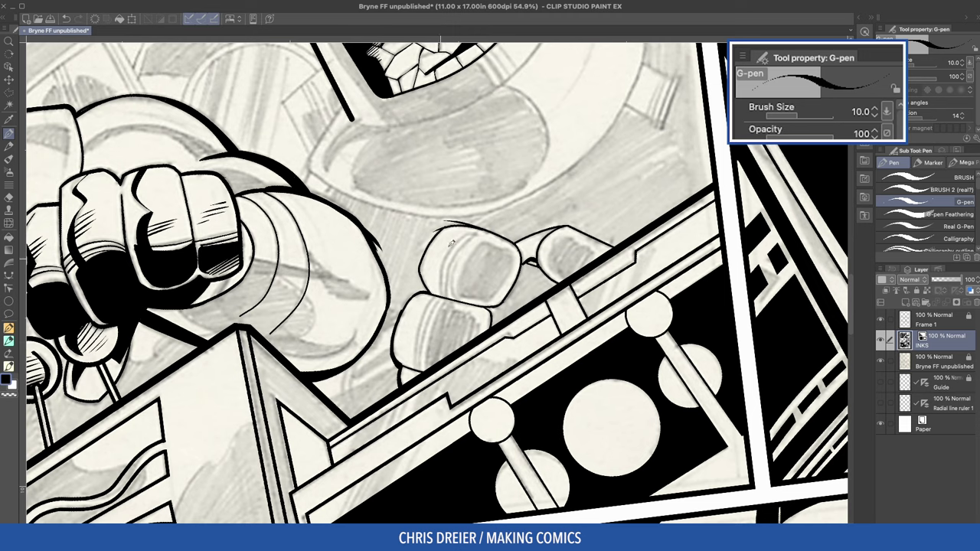
drag(460, 240, 388, 201)
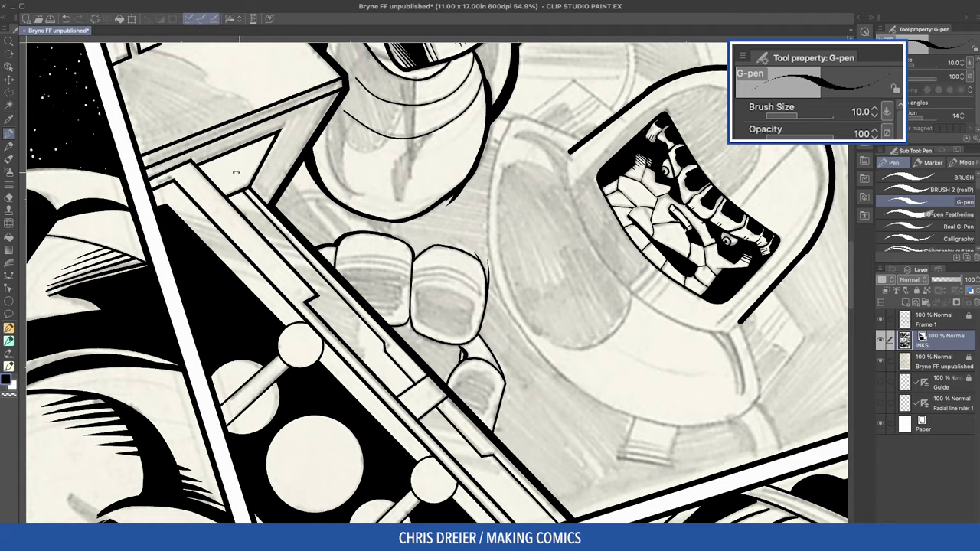
drag(236, 173, 378, 360)
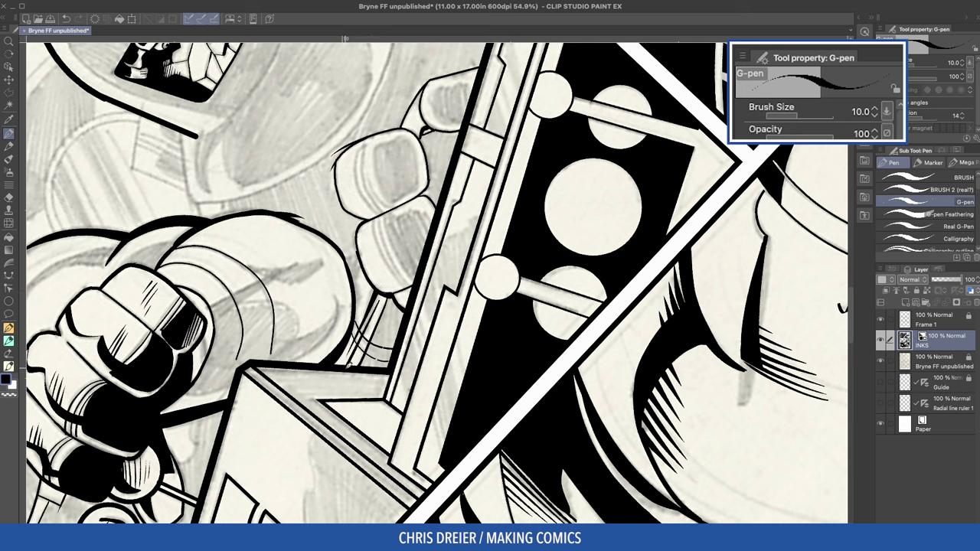
key(g)
click(394, 322)
click(379, 355)
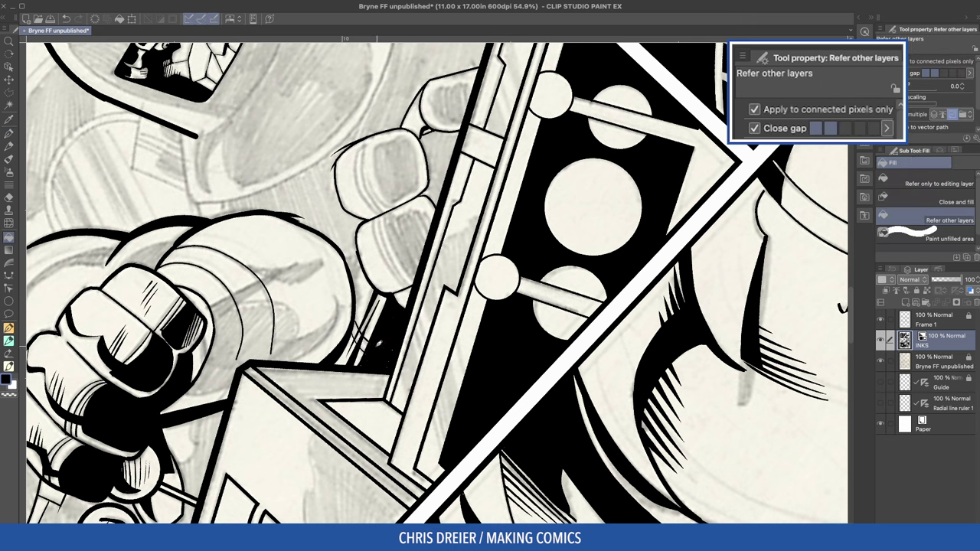
Step: Ink the curved seam bands across the rear glove's two larger fingers with the G-pen at size 10
key(p)
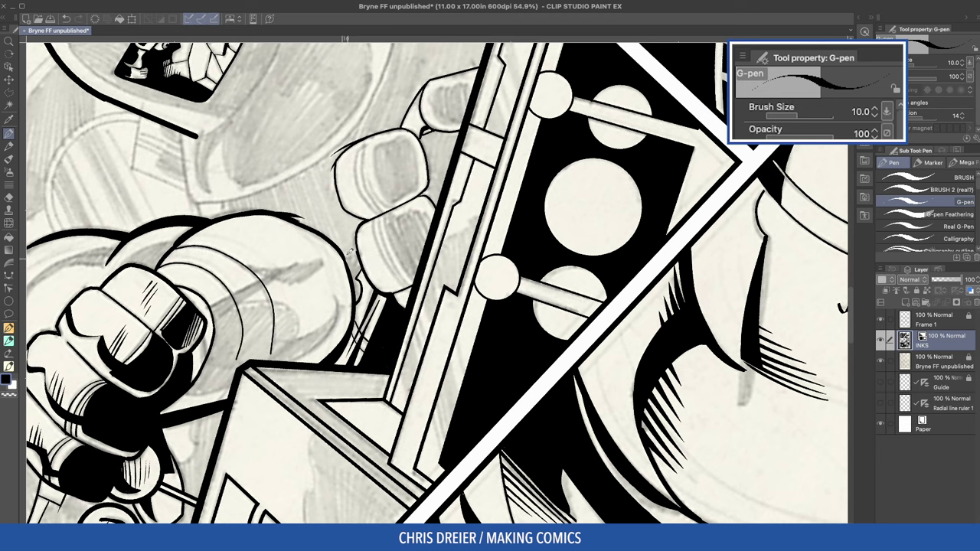
drag(252, 202, 323, 80)
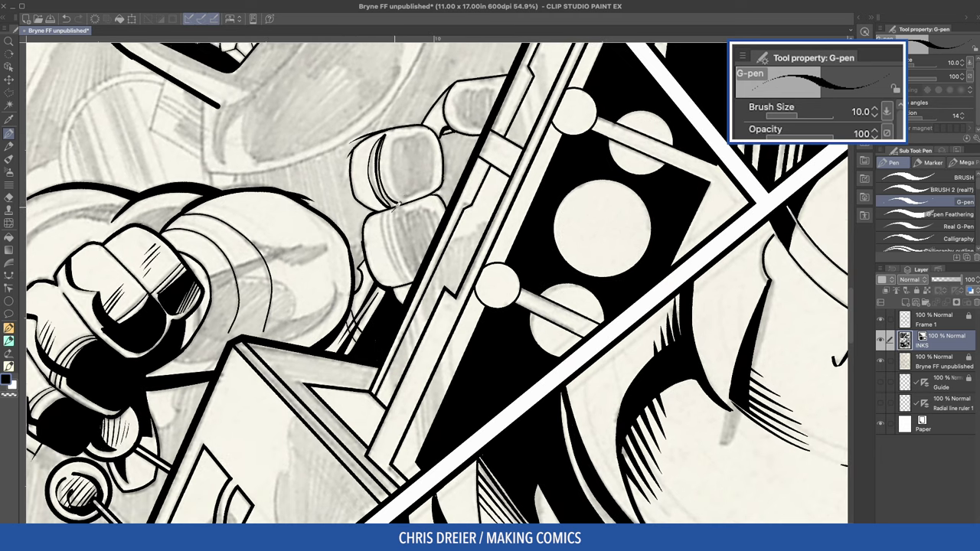
drag(304, 175, 320, 111)
drag(244, 219, 540, 251)
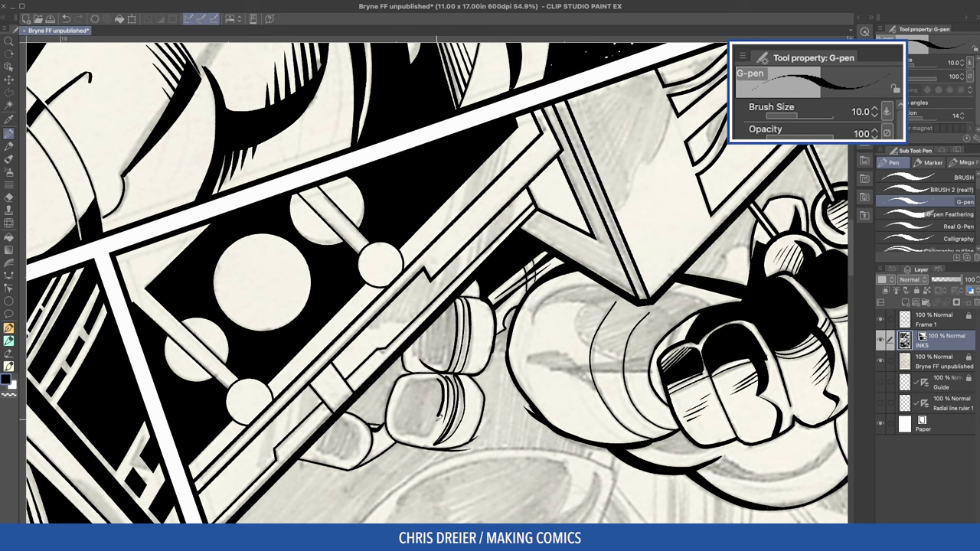
drag(439, 418, 418, 436)
mouse_move(376, 417)
mouse_down()
mouse_move(359, 306)
mouse_move(364, 271)
mouse_up()
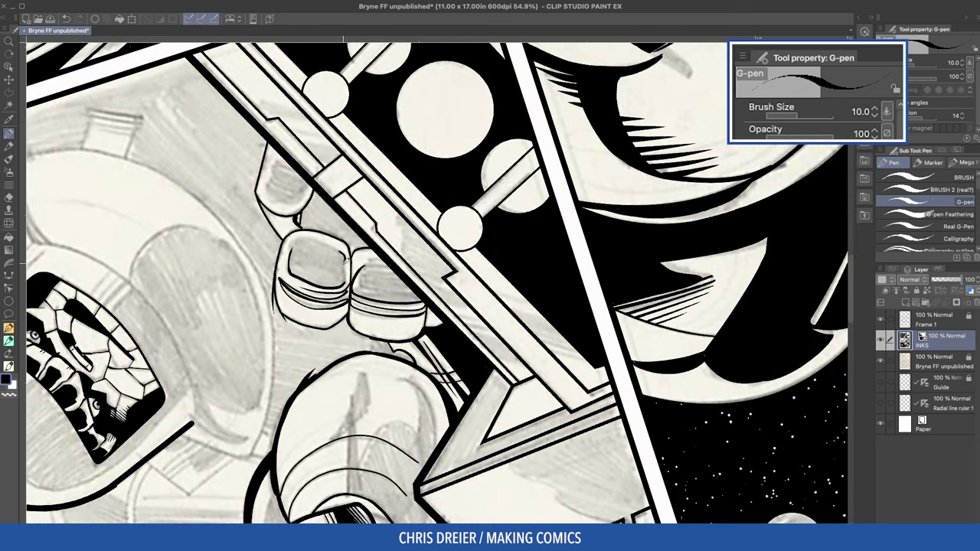
Step: Outline and hatch the dark fingertip pads on the rear glove, filling their shadow areas with solid black
drag(280, 174, 387, 217)
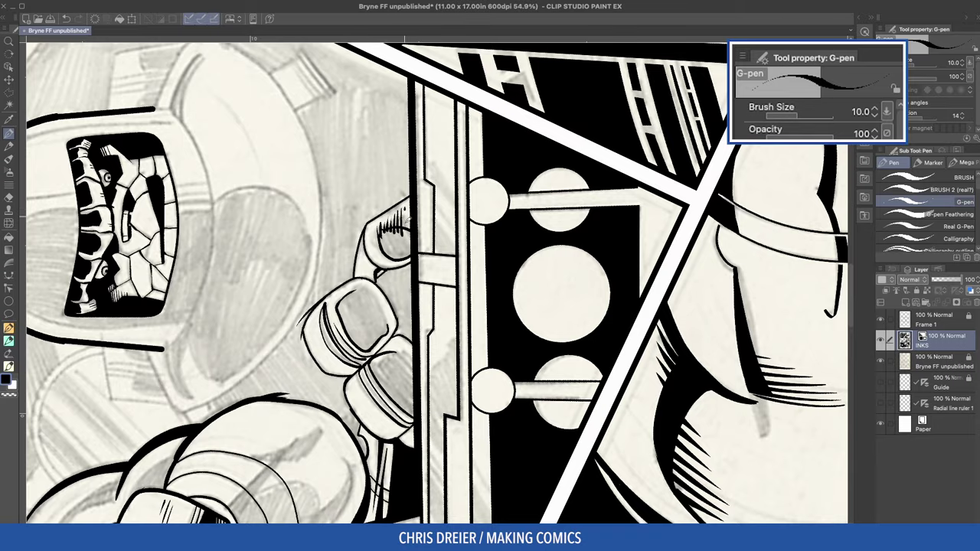
drag(323, 250, 524, 209)
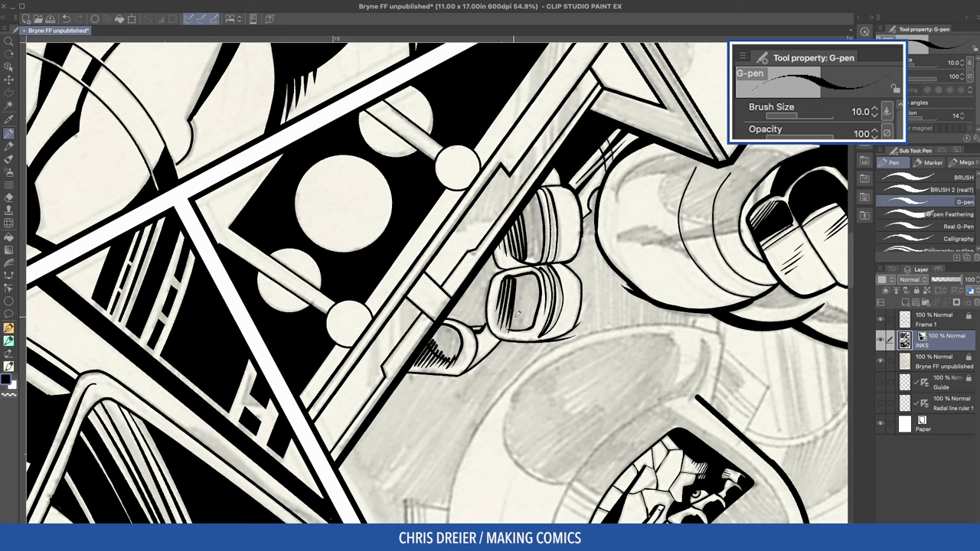
key(g)
click(475, 290)
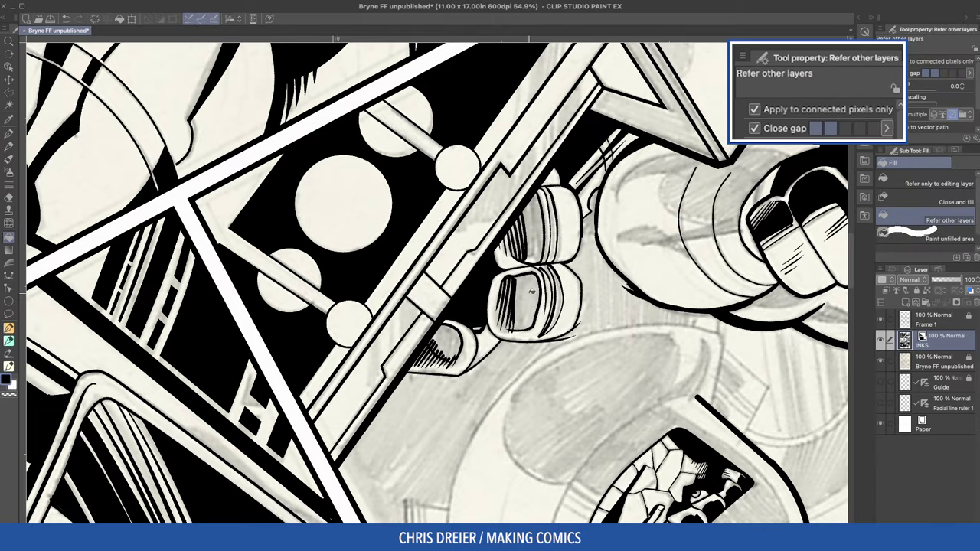
click(526, 302)
click(533, 229)
click(444, 344)
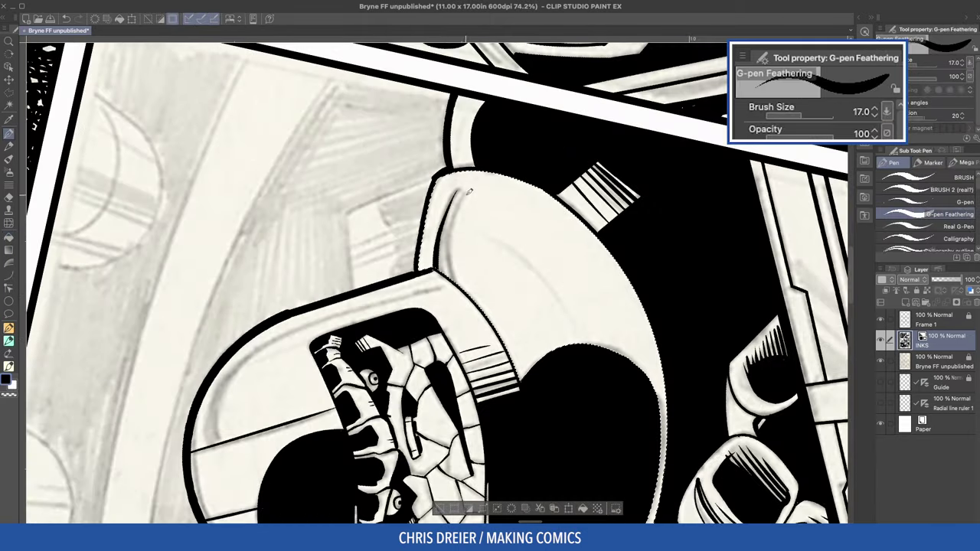
Step: Ink tapered crease lines on the rocky-faced astronaut's helmet collar with the G-pen Feathering brush at sizes 17 and 12
drag(469, 192, 433, 280)
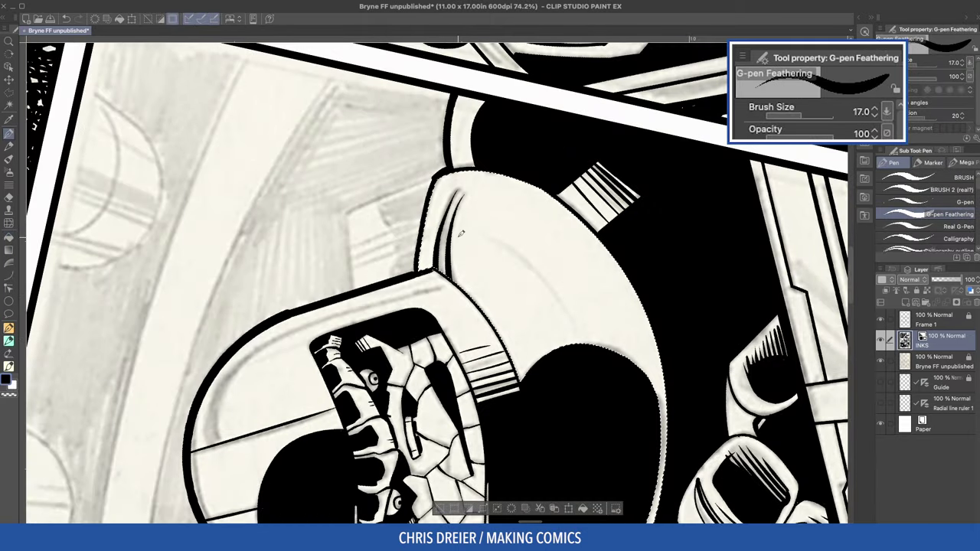
key(bracketleft)
key(bracketleft)
drag(469, 208, 454, 285)
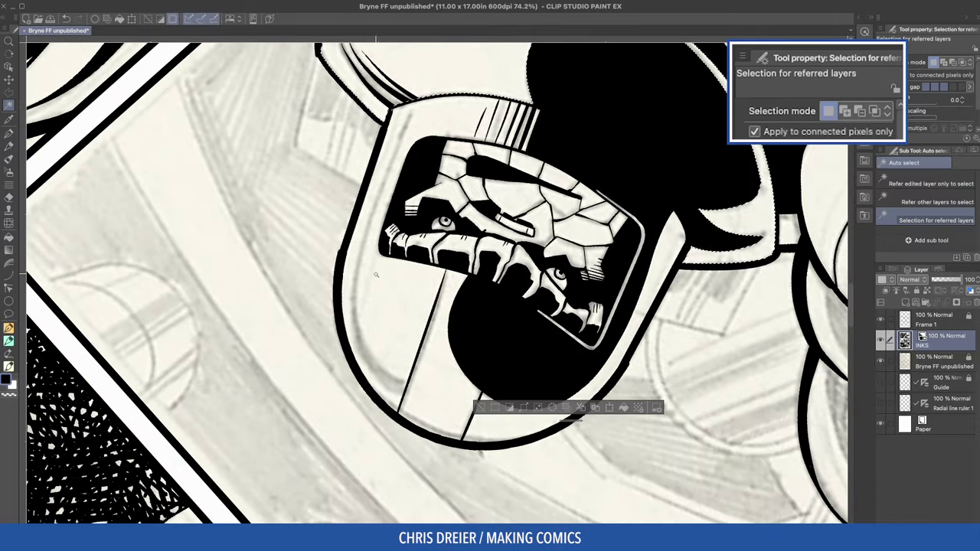
Step: Select the helmet's front shell and ink a heavy shadow line along its inner edge with the G-pen Feathering brush
click(361, 243)
key(p)
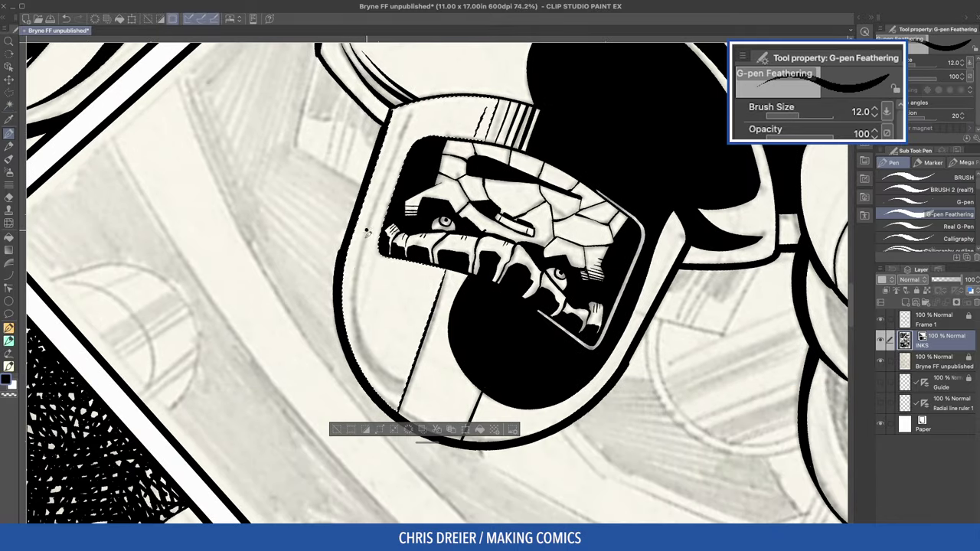
key(bracketright)
key(bracketright)
mouse_move(363, 232)
mouse_down()
mouse_move(355, 280)
mouse_move(407, 391)
mouse_move(368, 347)
mouse_move(408, 391)
mouse_up()
key(ctrl+z)
mouse_move(335, 311)
mouse_down()
mouse_move(488, 191)
mouse_move(528, 231)
mouse_move(490, 401)
mouse_up()
key(bracketleft)
key(bracketleft)
key(bracketleft)
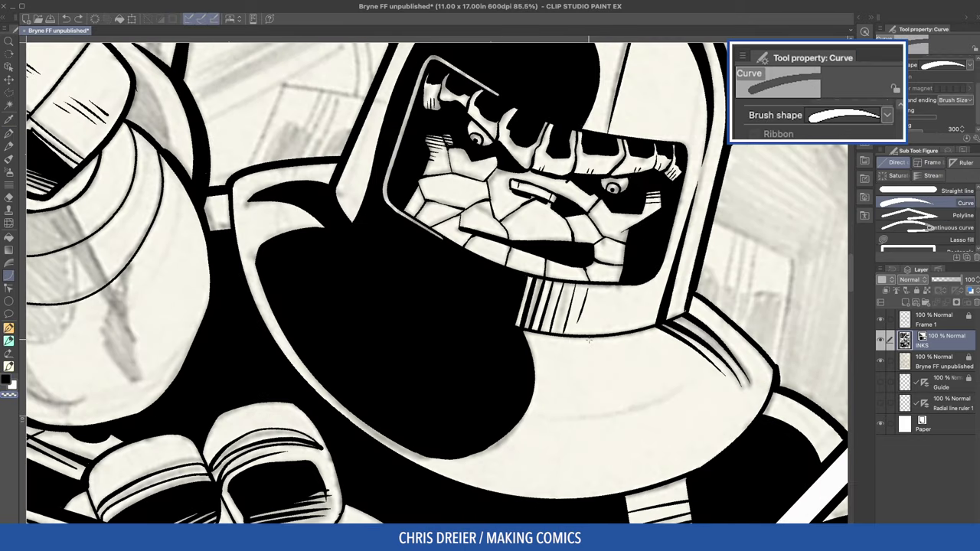
Step: Cut a thin transparent curve along the rim below the faceplate and feather the collar's black shadow with G-pen Feathering at size 25
drag(588, 339, 344, 227)
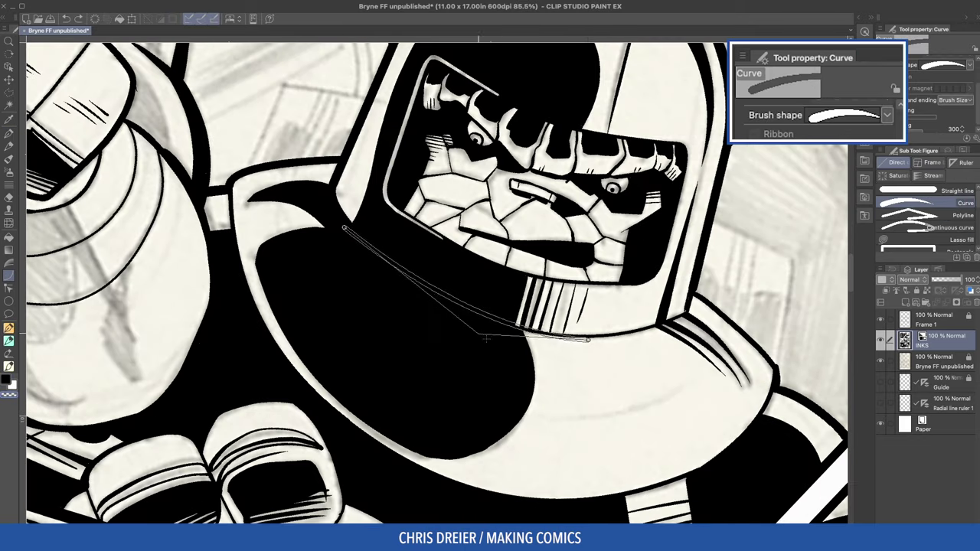
click(449, 343)
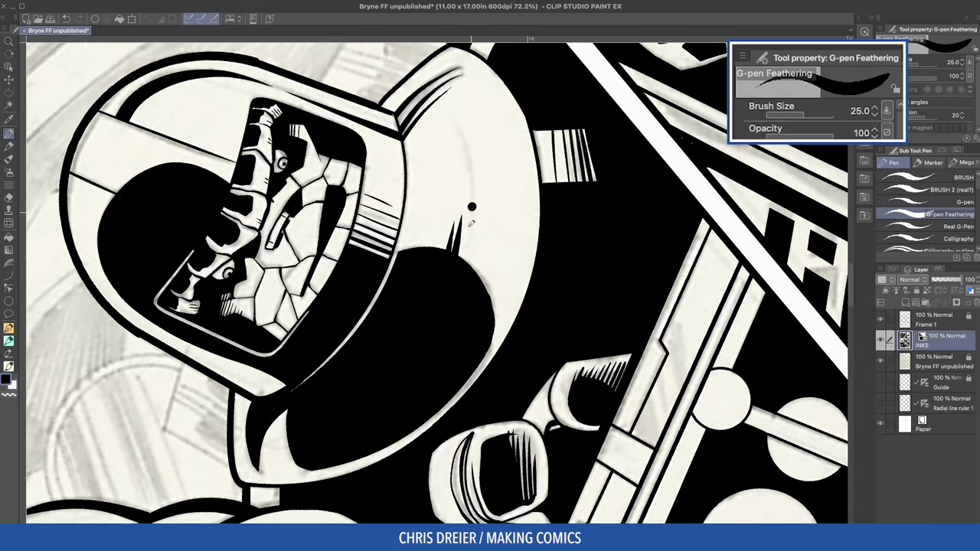
drag(472, 207, 506, 287)
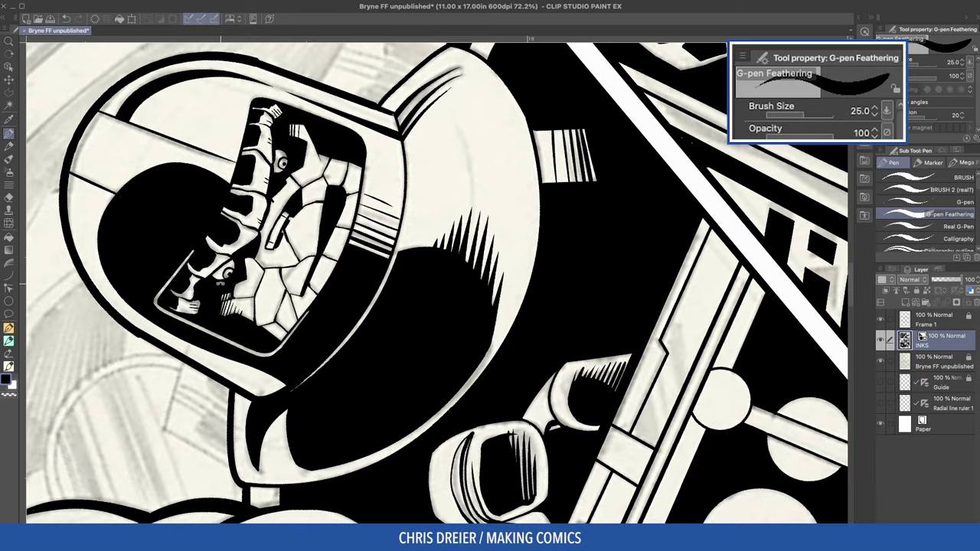
Step: Add fine hatching around the black shadow on the helmet's dome with the G-pen at size 8
drag(221, 284, 413, 408)
mouse_move(268, 306)
mouse_down()
mouse_move(296, 176)
mouse_move(539, 162)
mouse_move(522, 186)
mouse_up()
click(930, 202)
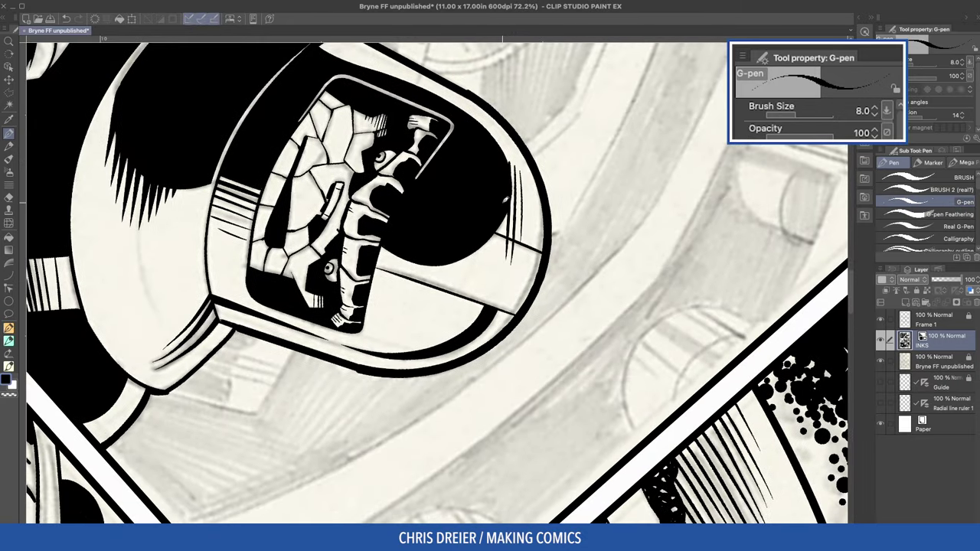
drag(474, 244, 470, 270)
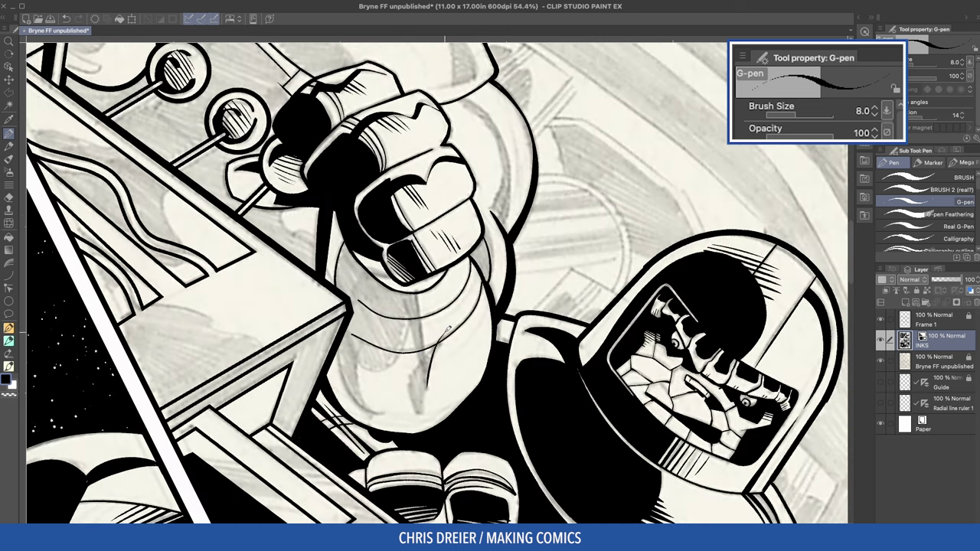
Step: Hatch the sleeve fold behind the fist with the G-pen at size 10 and fill its enclosed shadow with black
key(bracketright)
key(bracketright)
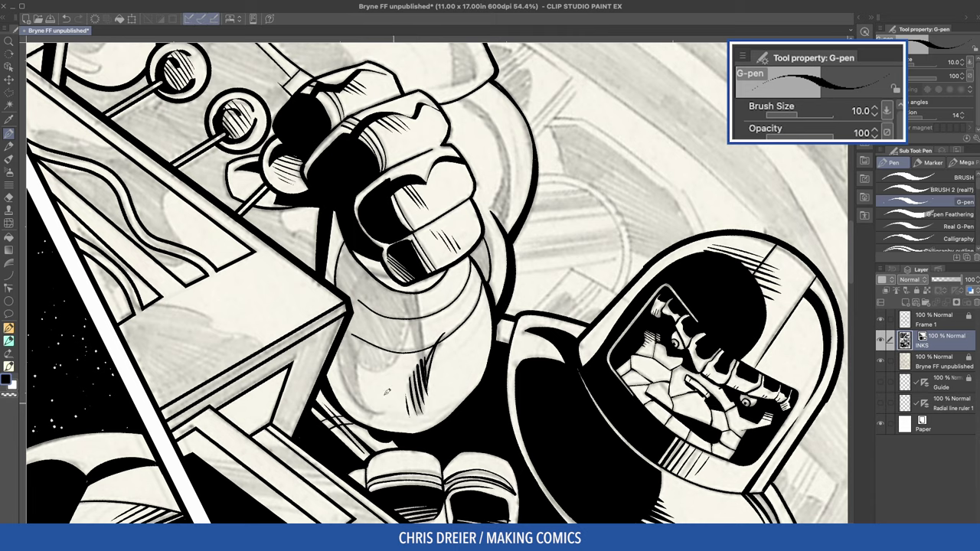
key(g)
click(427, 365)
key(p)
Step: Outline the large shadow on the sleeve behind the fist with the G-pen at size 10 and fill it with solid black
mouse_move(418, 294)
mouse_down()
mouse_move(425, 358)
mouse_move(357, 362)
mouse_up()
mouse_move(352, 360)
mouse_down()
mouse_move(357, 366)
mouse_move(547, 253)
mouse_up()
drag(545, 199, 568, 228)
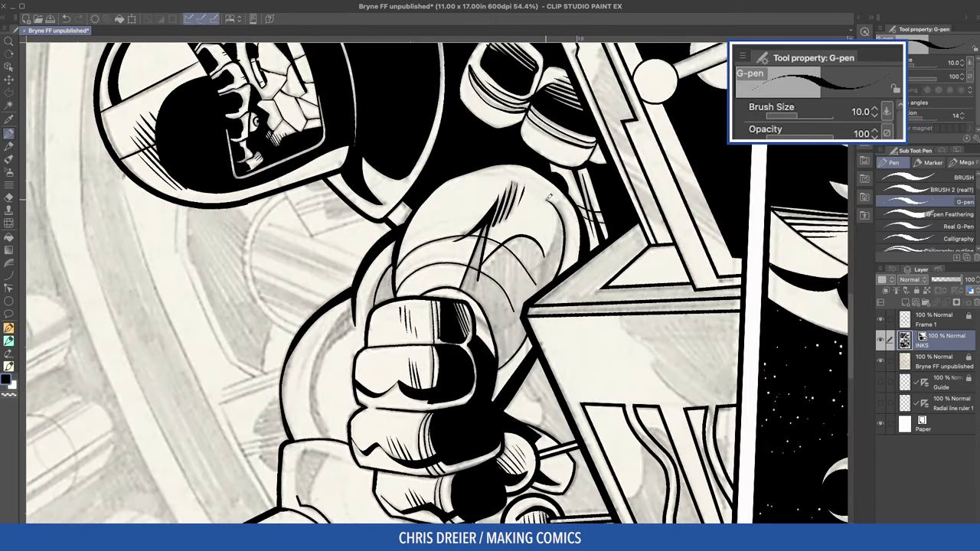
key(ctrl+shift+r)
key(g)
click(494, 328)
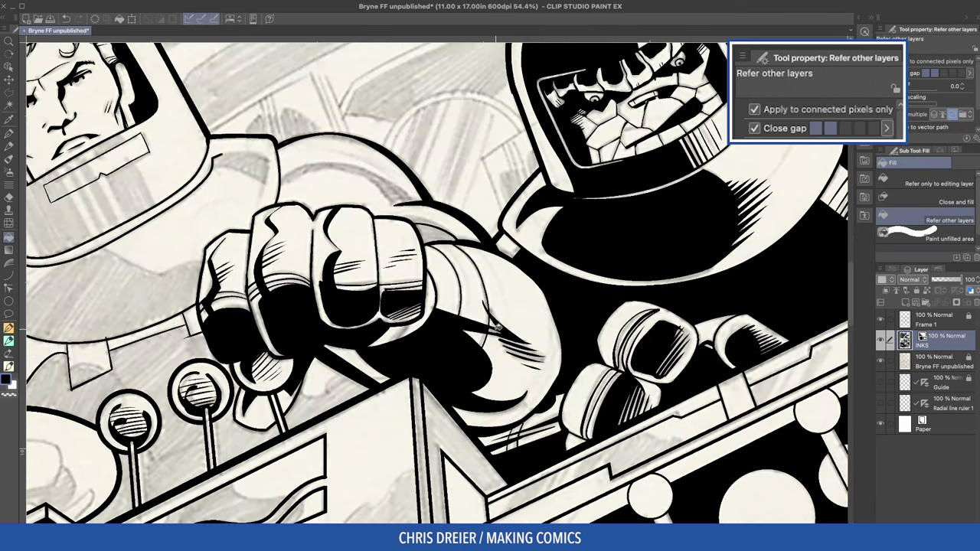
click(429, 231)
mouse_move(428, 231)
mouse_down()
mouse_move(452, 211)
mouse_move(457, 277)
mouse_up()
Step: Draw curves at size 10 for the upper-arm folds behind the fist and fill the shadow beside them with black
key(u)
mouse_move(452, 239)
mouse_down()
mouse_move(403, 144)
mouse_move(384, 145)
mouse_up()
click(463, 159)
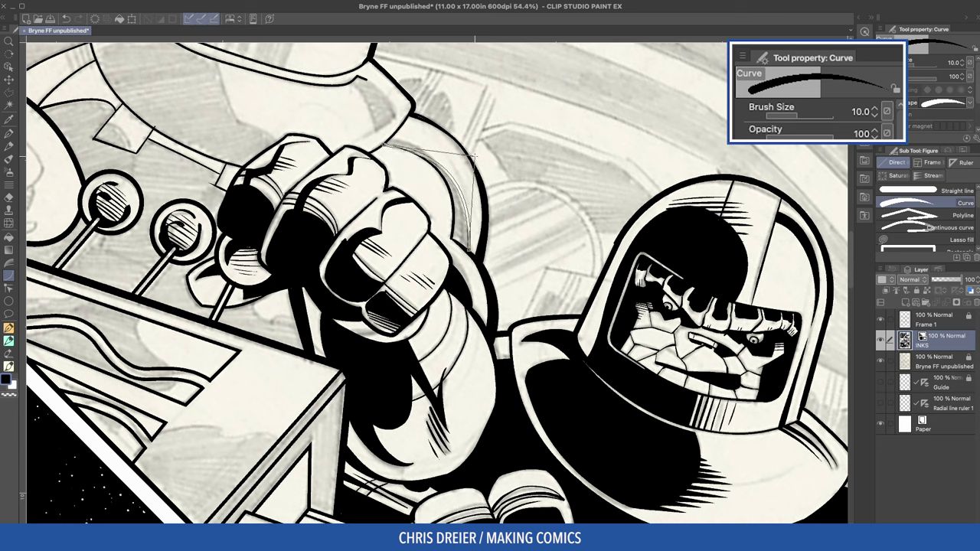
click(466, 160)
key(c)
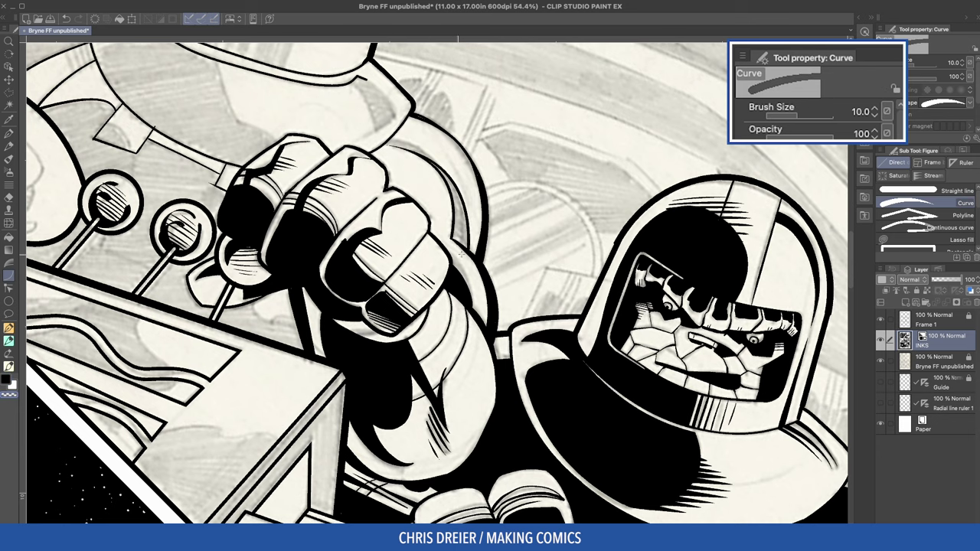
key(c)
key(g)
key(g)
click(456, 201)
key(p)
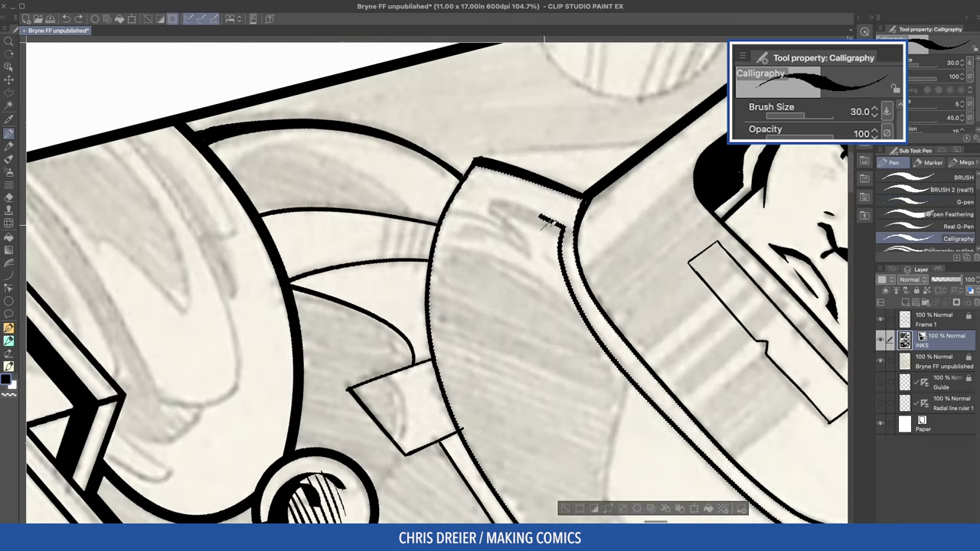
Step: Ink the zigzag fold and the curved shadow edge on the front astronaut's shoulder with the Calligraphy pen at size 30
mouse_move(563, 226)
mouse_down()
mouse_move(490, 201)
mouse_move(527, 244)
mouse_up()
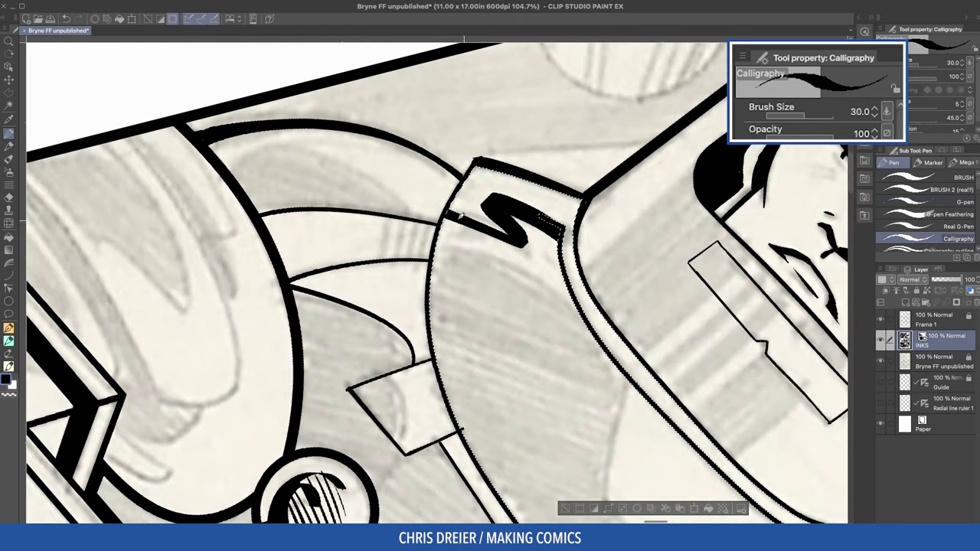
drag(503, 212, 518, 336)
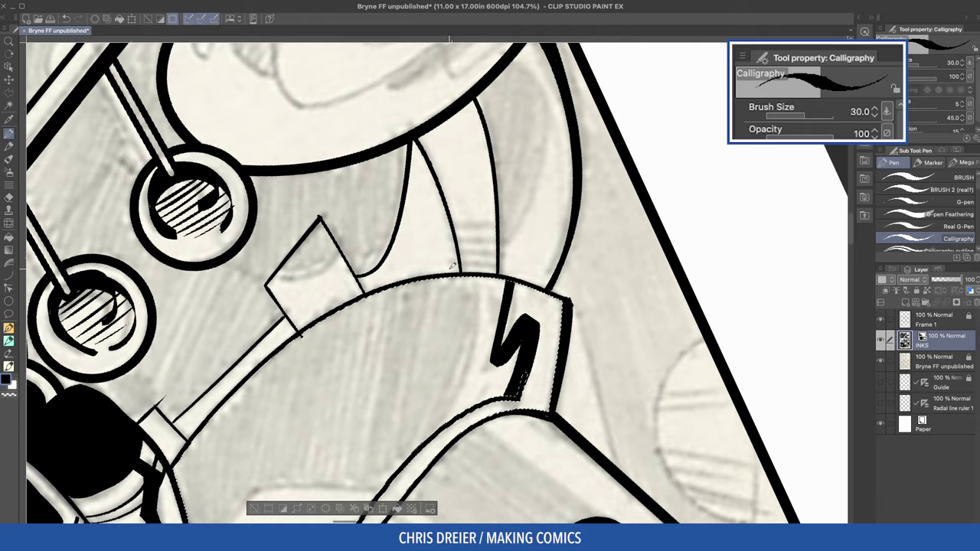
mouse_move(468, 277)
mouse_down()
mouse_move(424, 460)
mouse_move(446, 310)
mouse_move(459, 304)
mouse_up()
key(e)
key(p)
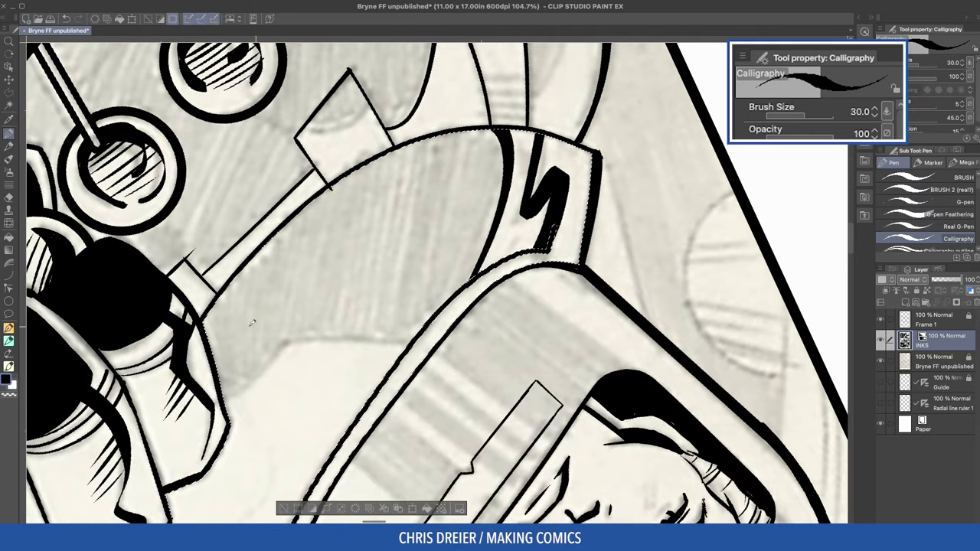
Step: Outline the pencilled shadow on the front astronaut's chest with the Calligraphy pen at size 30 and fill it with solid black
mouse_move(302, 385)
mouse_down()
mouse_move(433, 150)
mouse_move(429, 243)
mouse_up()
mouse_move(501, 131)
mouse_down()
mouse_move(477, 247)
mouse_move(428, 366)
mouse_up()
key(ctrl+z)
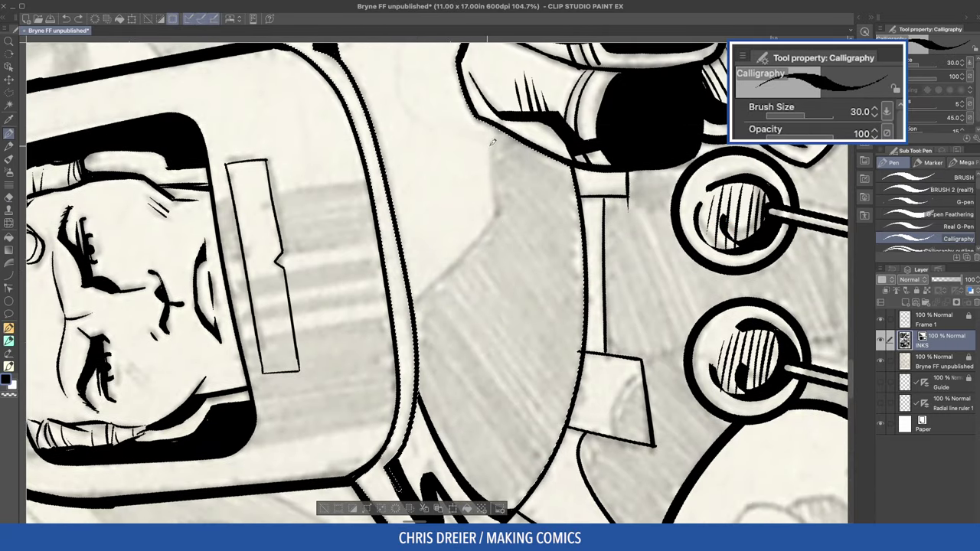
drag(500, 132, 469, 242)
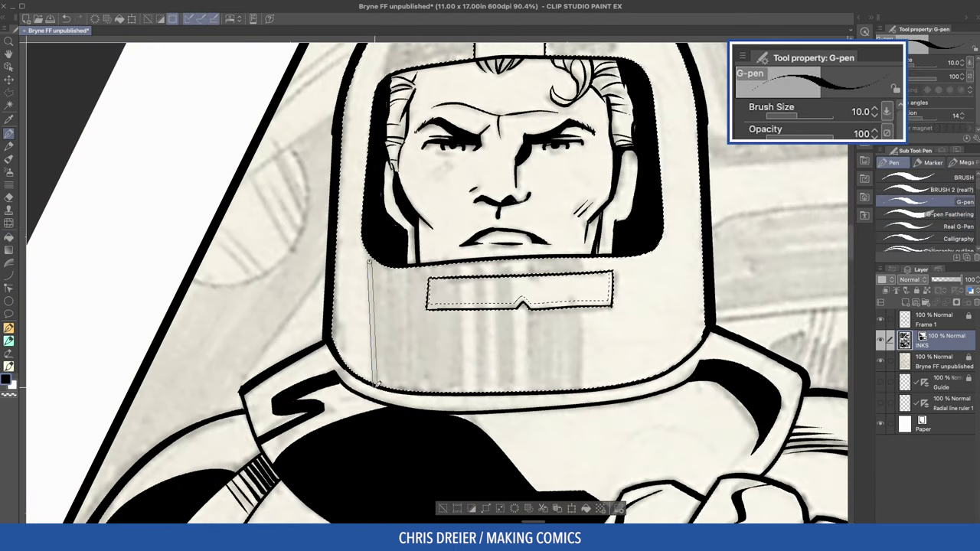
Step: Rule straight vertical stripe edges down the front of the first astronaut's helmet, below the visor, with the G-pen at size 10
mouse_move(456, 267)
mouse_down()
mouse_move(457, 392)
mouse_move(485, 389)
mouse_up()
shift+click(482, 392)
click(482, 268)
shift+click(485, 393)
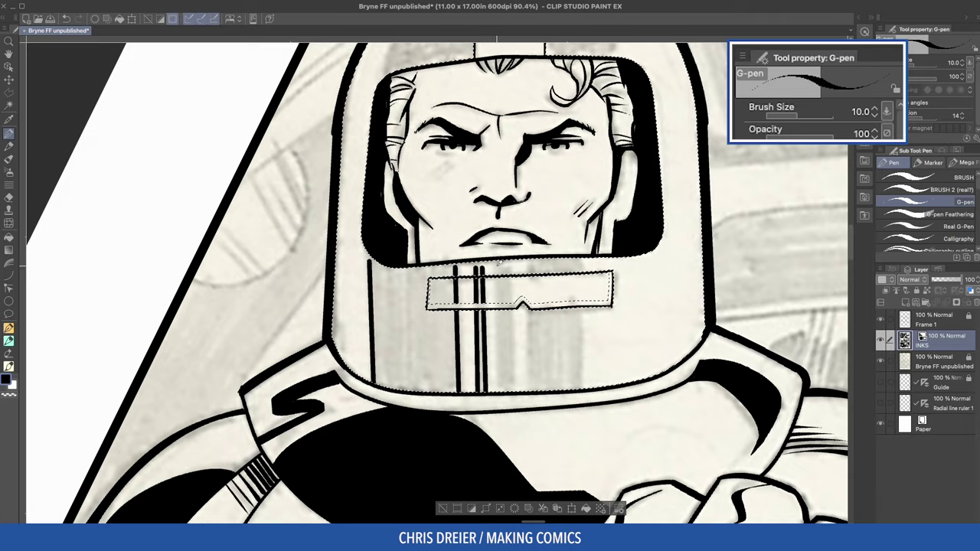
click(495, 267)
shift+click(498, 394)
click(508, 266)
shift+click(512, 391)
click(578, 267)
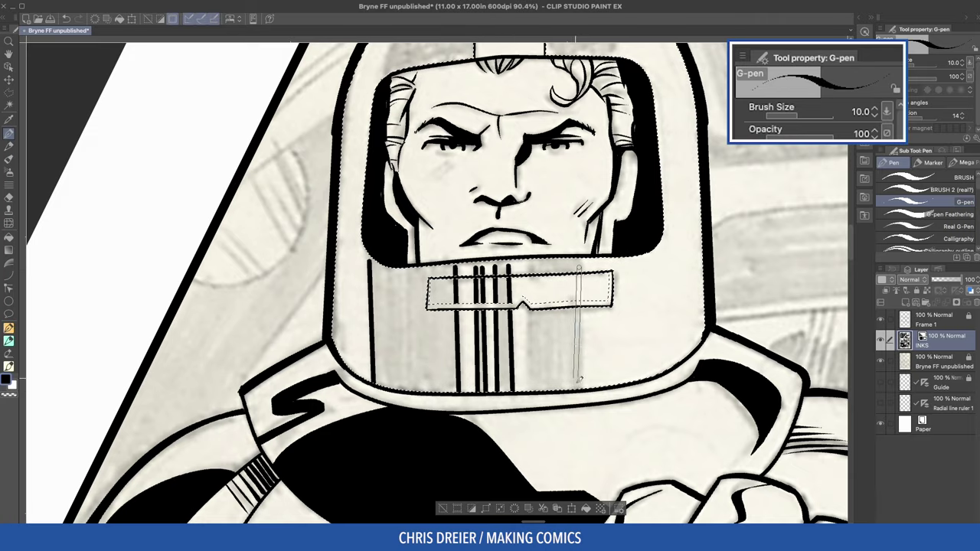
shift+click(582, 391)
click(529, 266)
shift+click(534, 391)
mouse_move(599, 251)
mouse_down()
mouse_move(490, 136)
mouse_move(399, 117)
mouse_move(535, 152)
mouse_up()
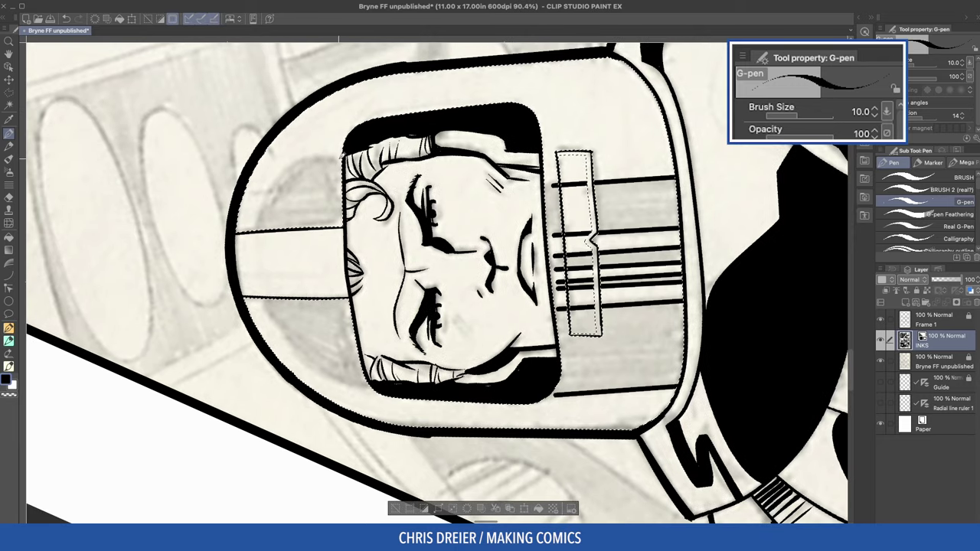
Step: Outline the curved shadow patches on both sides of the helmet's crown band with the G-pen at size 10
drag(339, 226, 340, 165)
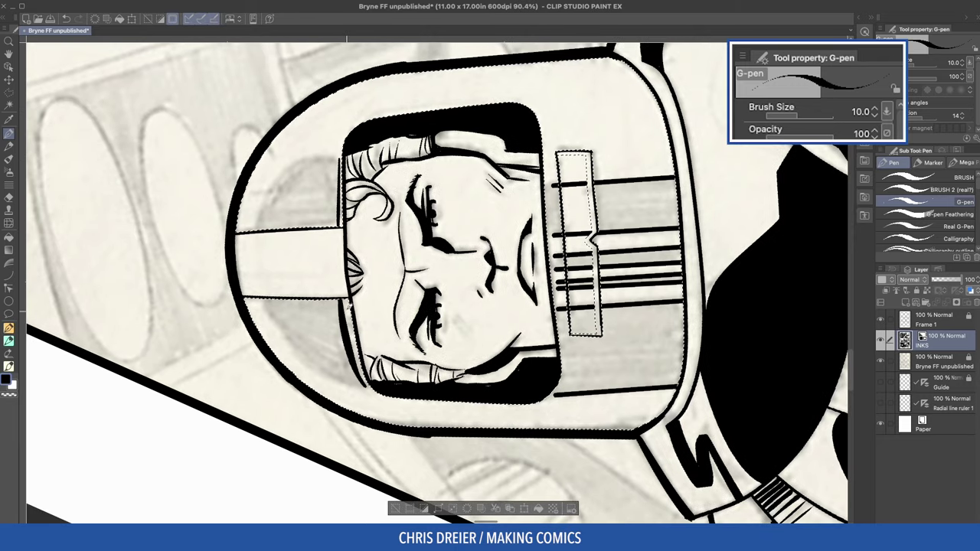
drag(367, 387, 344, 292)
drag(263, 300, 360, 385)
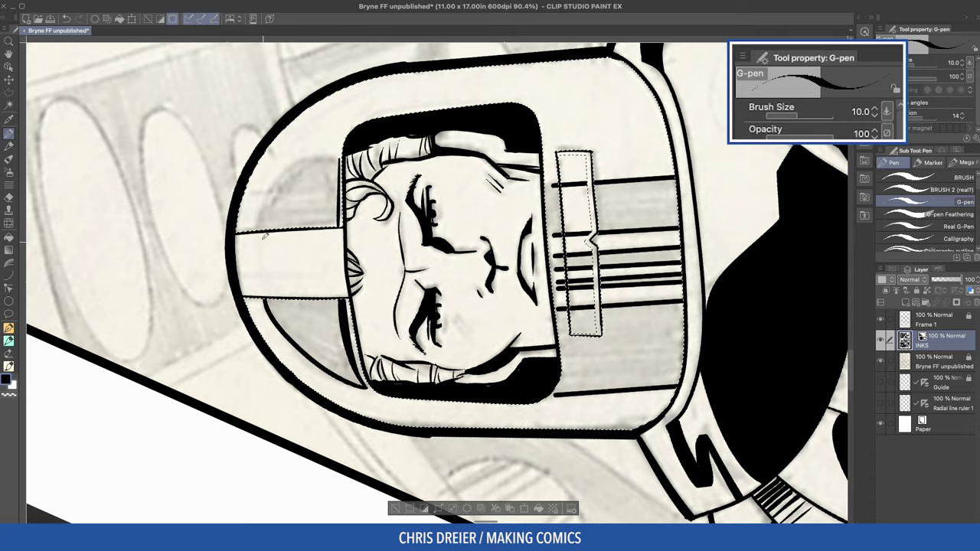
drag(337, 151, 258, 227)
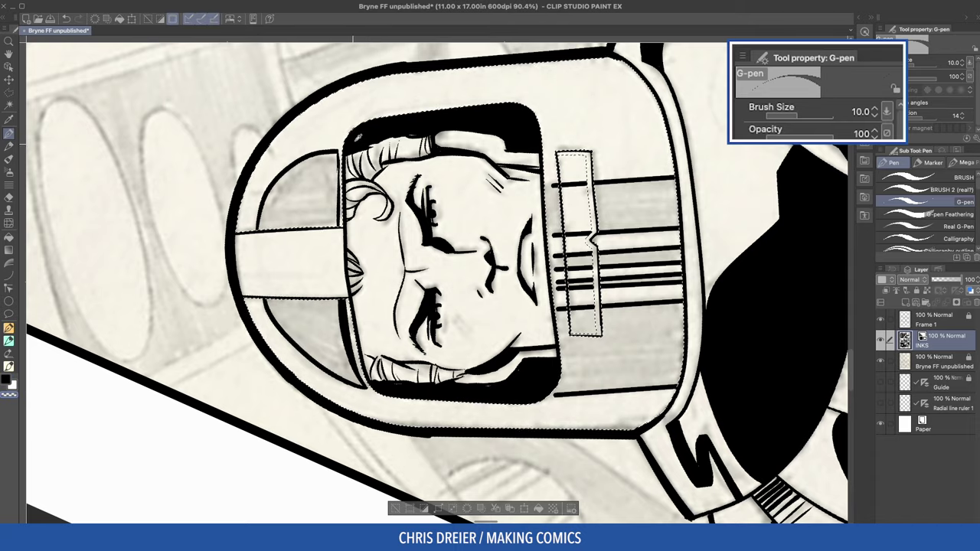
Step: Fill the helmet's crown patches and chin stripes with solid black and trace the small plate's edge with the Continuous curve tool
drag(177, 213, 566, 348)
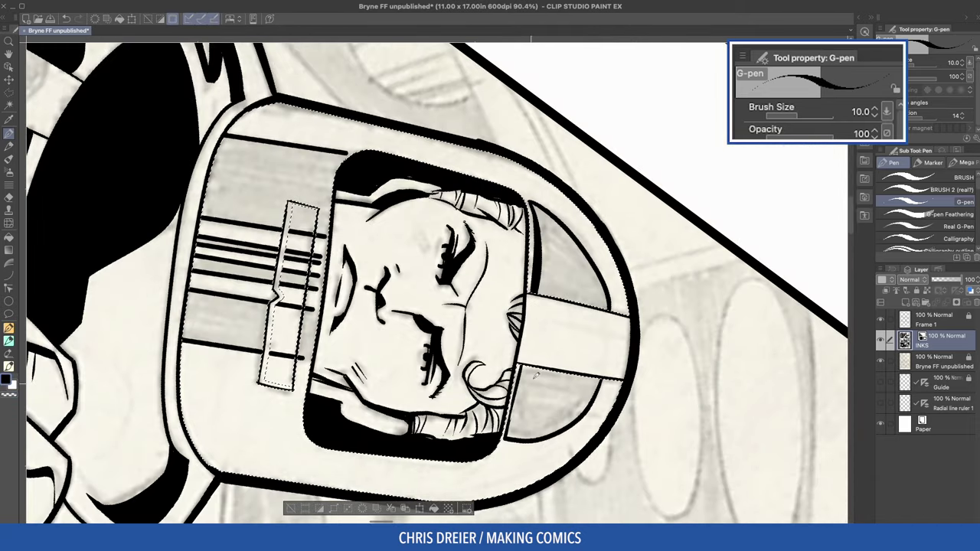
key(g)
key(g)
click(562, 268)
click(549, 400)
click(243, 247)
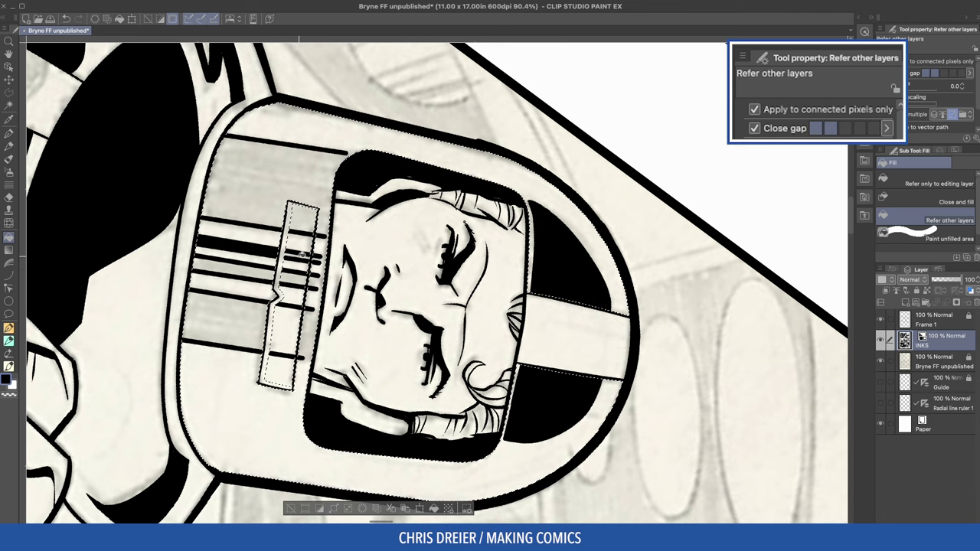
click(296, 254)
click(294, 277)
click(251, 272)
click(237, 315)
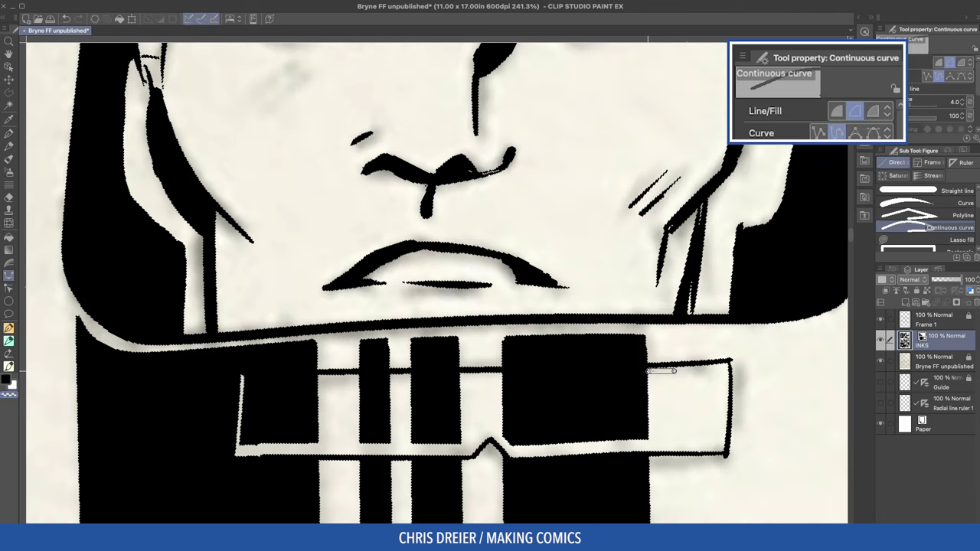
click(652, 371)
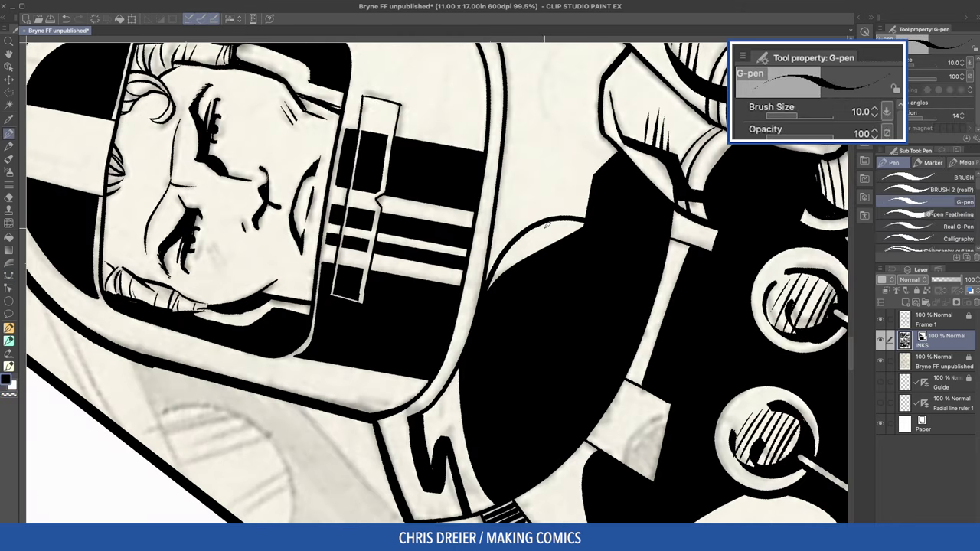
Step: Fill the extended chest shadow with black and shade the small square tab on the suit with size 10 G-pen hatching
key(g)
key(p)
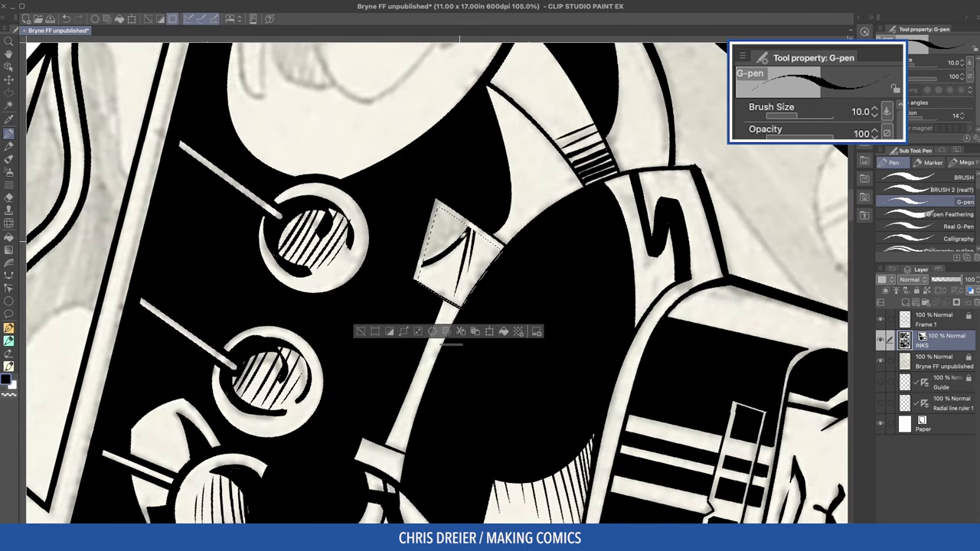
key(ctrl+z)
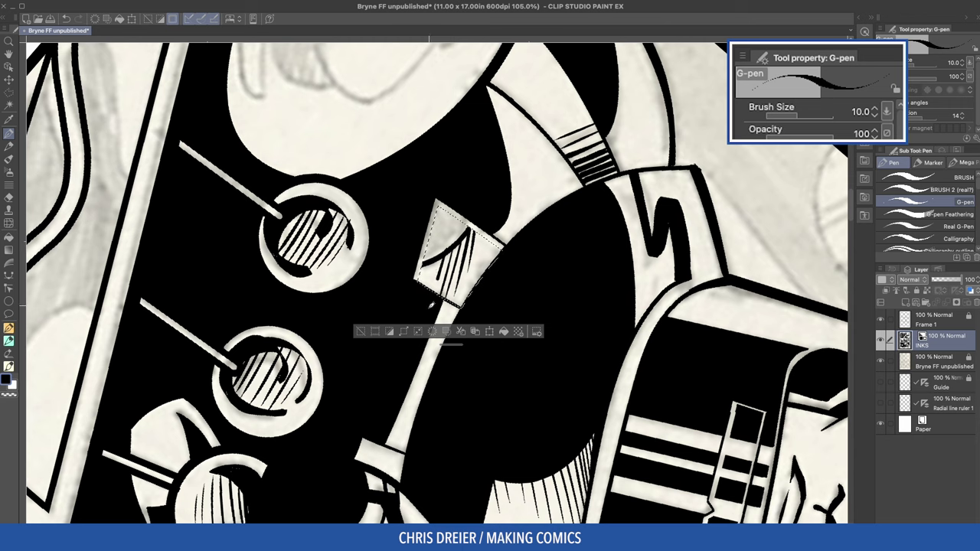
key(g)
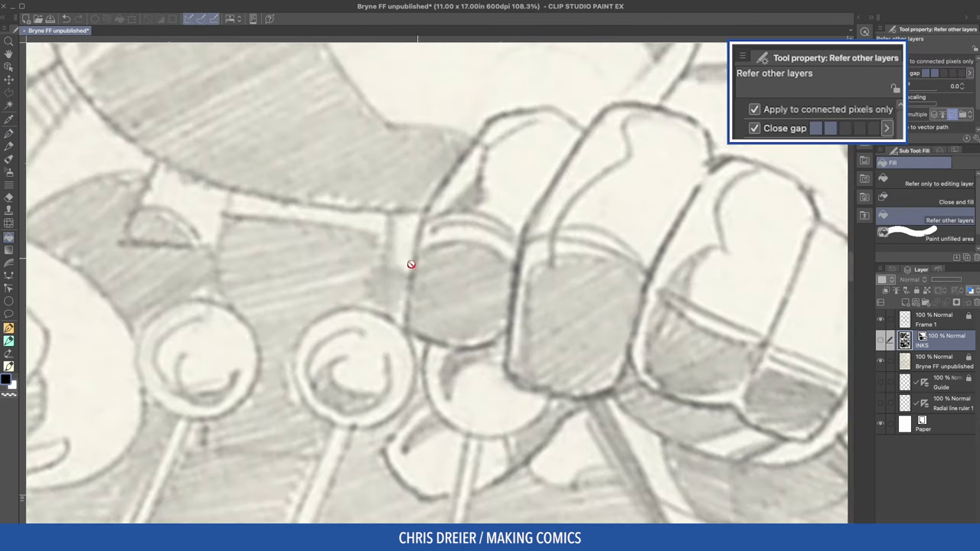
Step: Select the clenched glove's first fingertip with a Polyline selection that follows its pencilled outline
key(m)
click(418, 242)
click(408, 297)
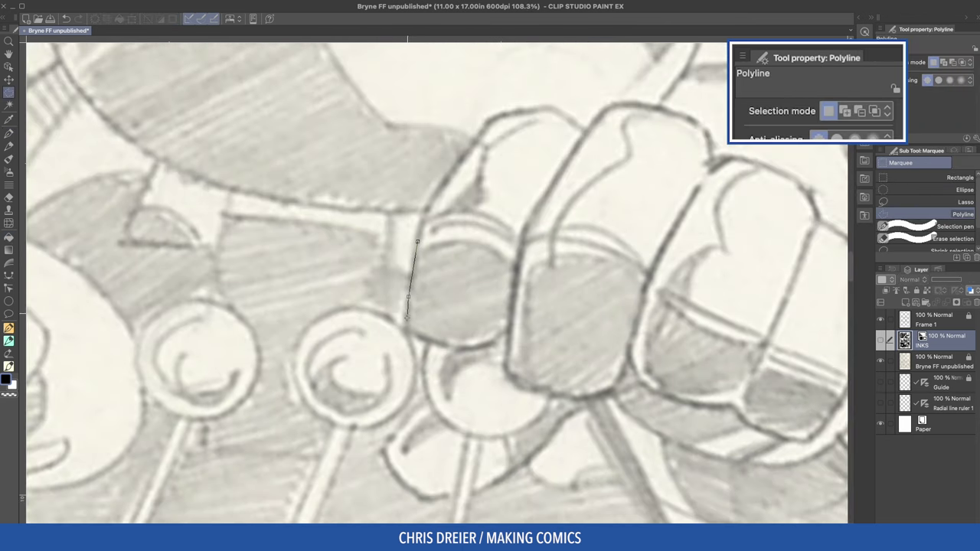
double_click(494, 340)
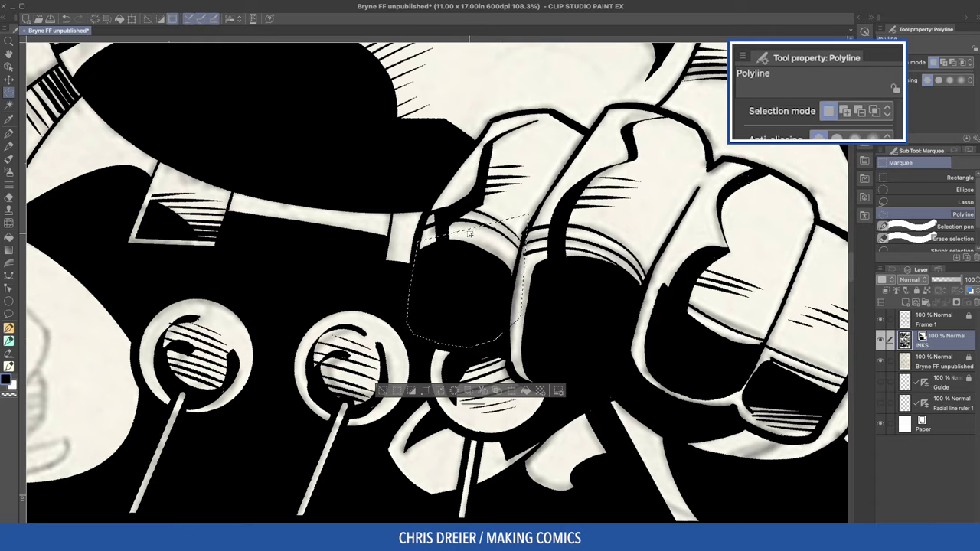
key(p)
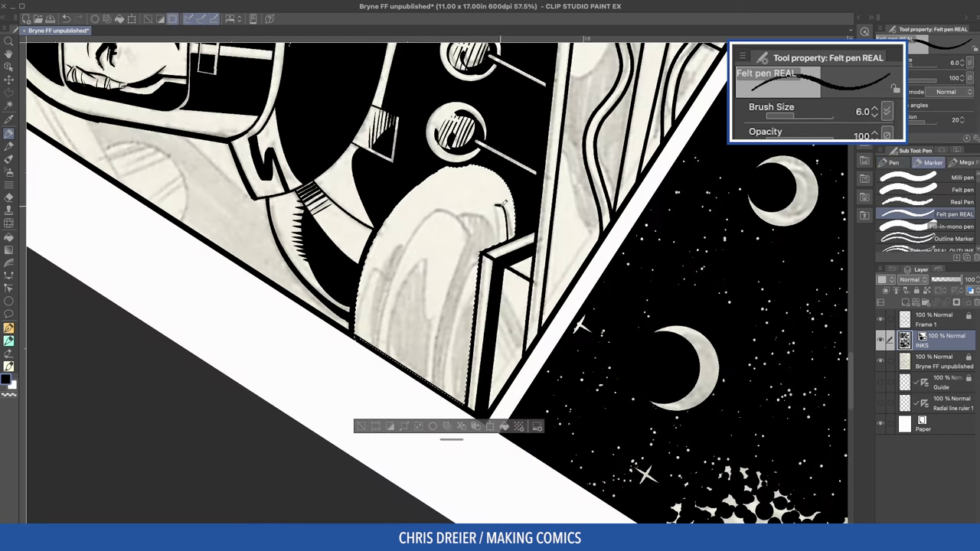
Step: Outline the pencilled reflection bands on the rounded form beside the console knobs with the Felt pen REAL at size 6
drag(496, 205, 500, 238)
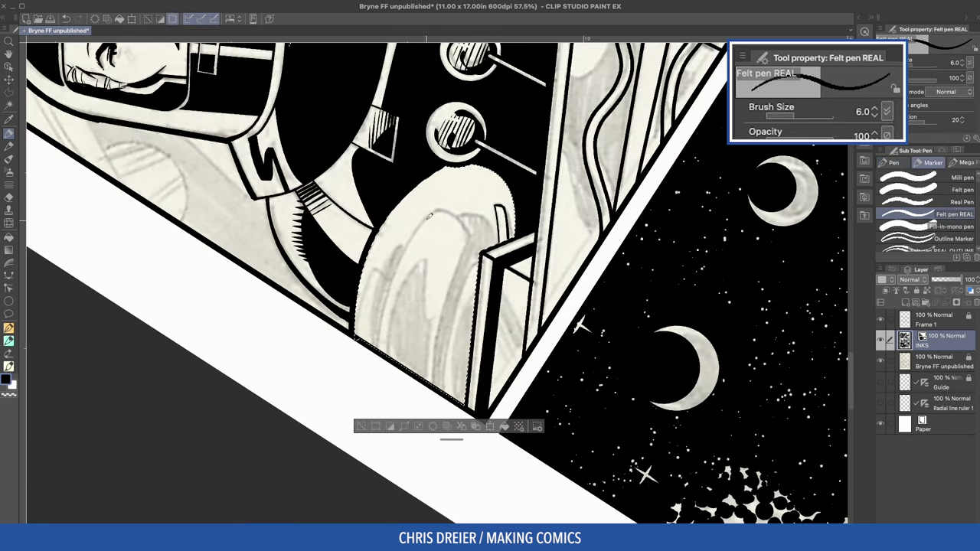
drag(436, 212, 470, 237)
drag(470, 236, 434, 385)
drag(478, 266, 445, 393)
drag(475, 297, 457, 401)
drag(436, 211, 383, 350)
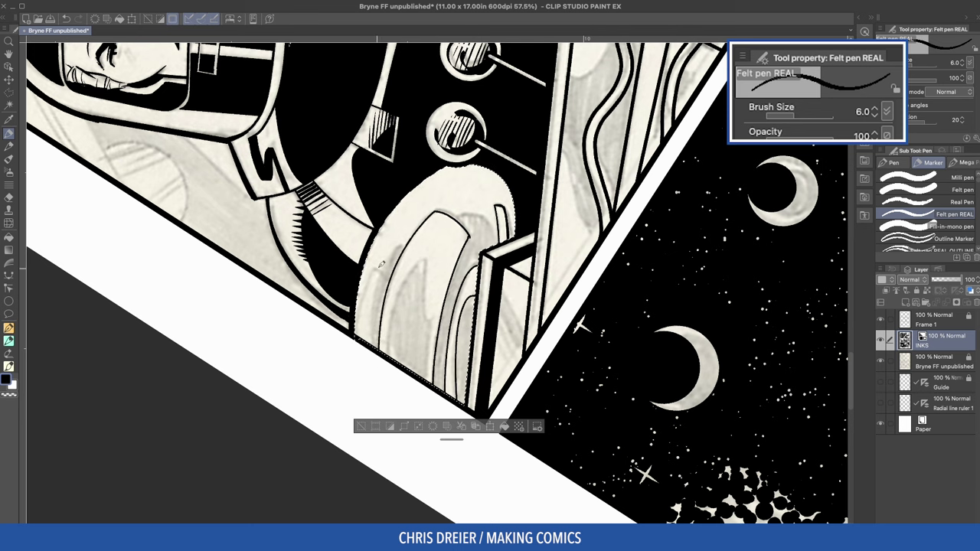
drag(424, 317, 427, 381)
drag(424, 277, 400, 362)
drag(369, 269, 363, 335)
mouse_move(370, 268)
mouse_down()
mouse_move(385, 272)
mouse_move(370, 339)
mouse_up()
mouse_move(388, 277)
mouse_down()
mouse_move(376, 350)
mouse_move(404, 248)
mouse_up()
Step: Hatch short strokes at the centre of the rounded form with the Felt pen REAL, increasing the brush size to 10
key(asciicircum)
key(asciicircum)
key(asciicircum)
key(asciicircum)
key(asciicircum)
key(asciicircum)
key(asciicircum)
key(asciicircum)
key(asciicircum)
key(asciicircum)
key(asciicircum)
key(asciicircum)
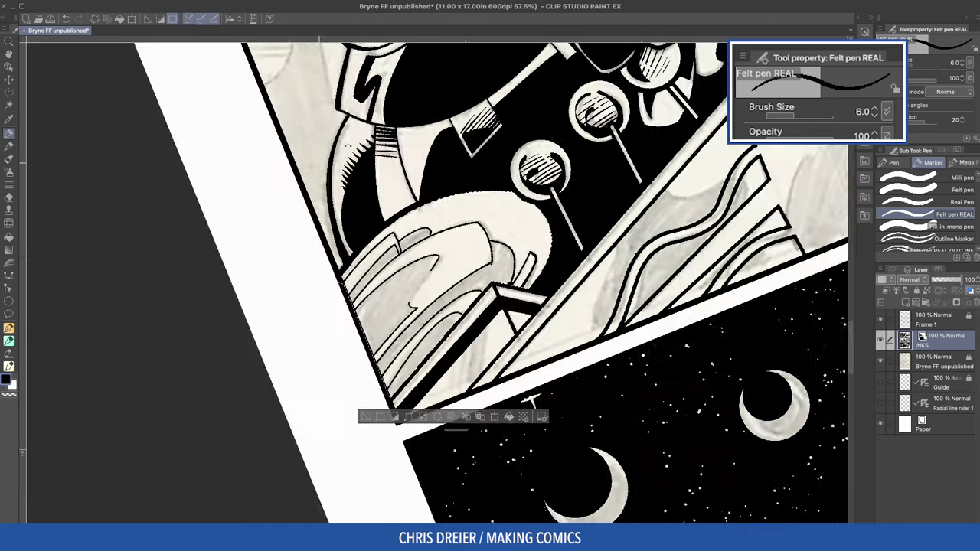
key(bracketright)
key(bracketright)
drag(444, 254, 444, 295)
mouse_move(448, 254)
mouse_down()
mouse_move(449, 309)
mouse_move(453, 256)
mouse_up()
key(bracketright)
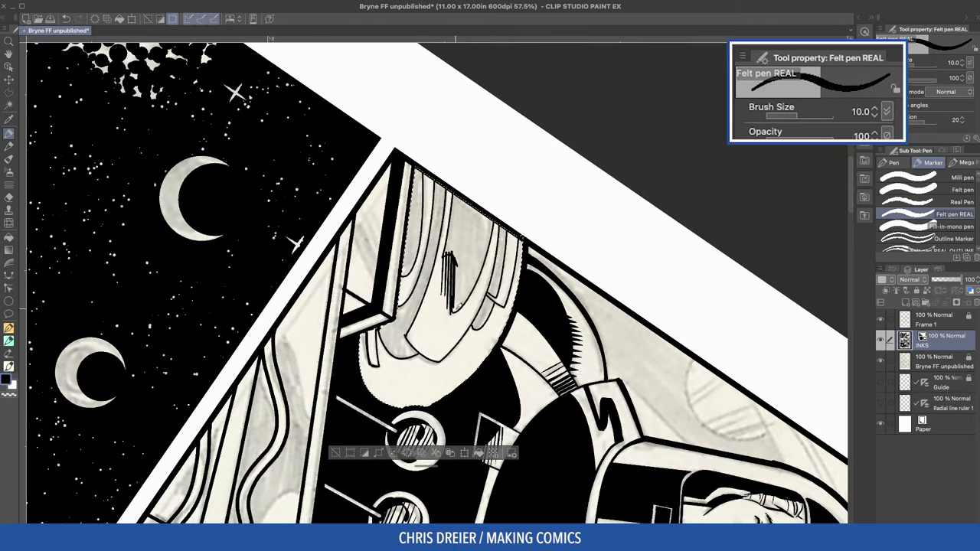
Step: Fill the outlined reflection bands on the rounded form with solid black
key(g)
click(412, 249)
click(417, 306)
click(469, 237)
click(497, 268)
click(481, 320)
Step: Ink curved shadow strokes on the console's angled side face with the Calligraphy pen at size 30
key(p)
key(c)
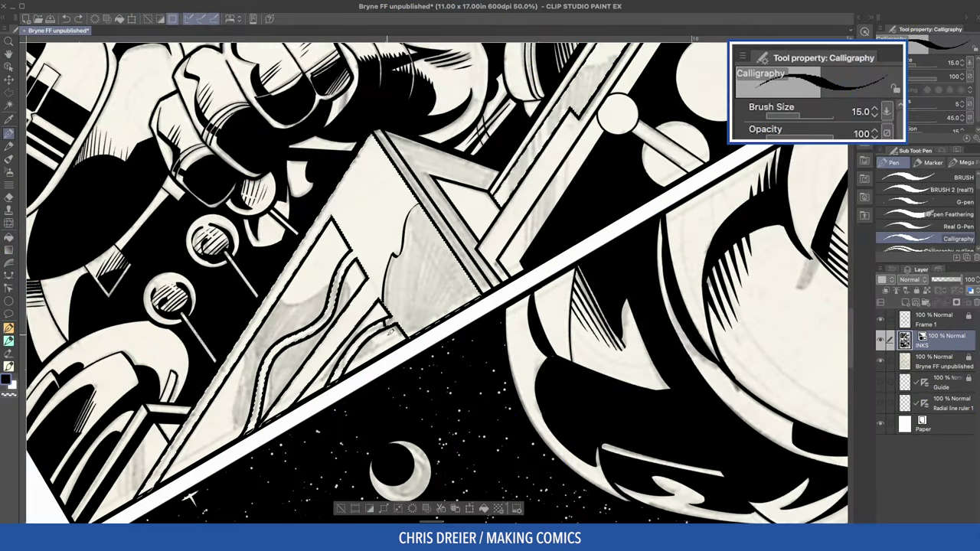
drag(432, 220, 412, 334)
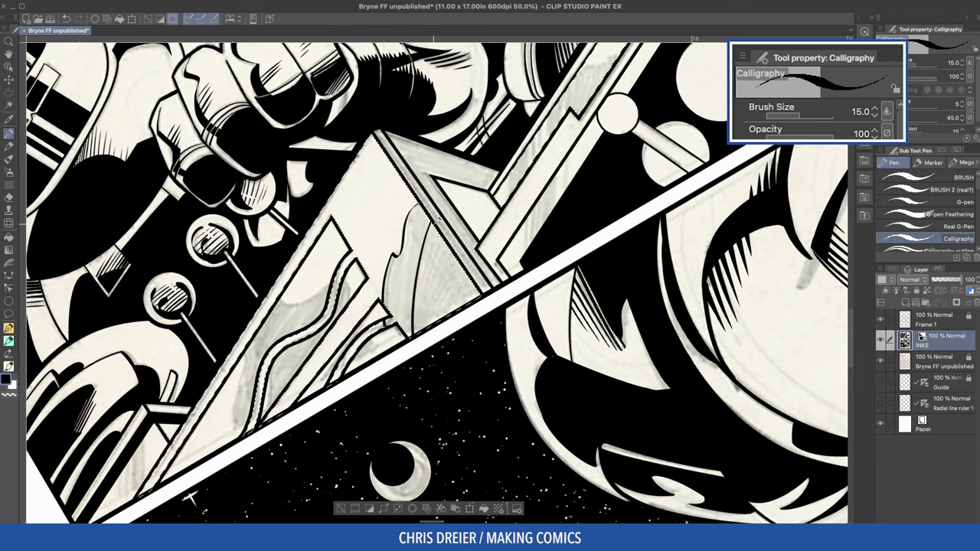
key(super+z)
key(])
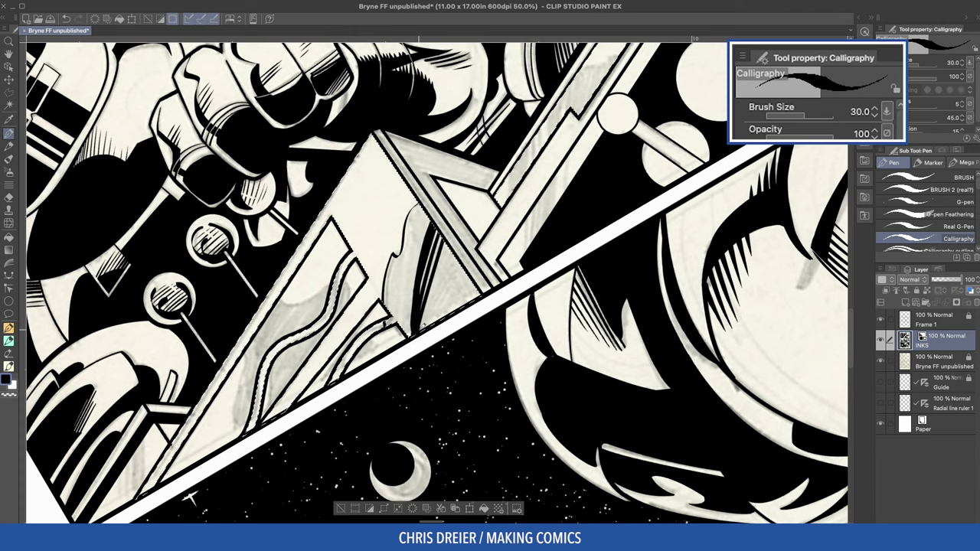
click(928, 202)
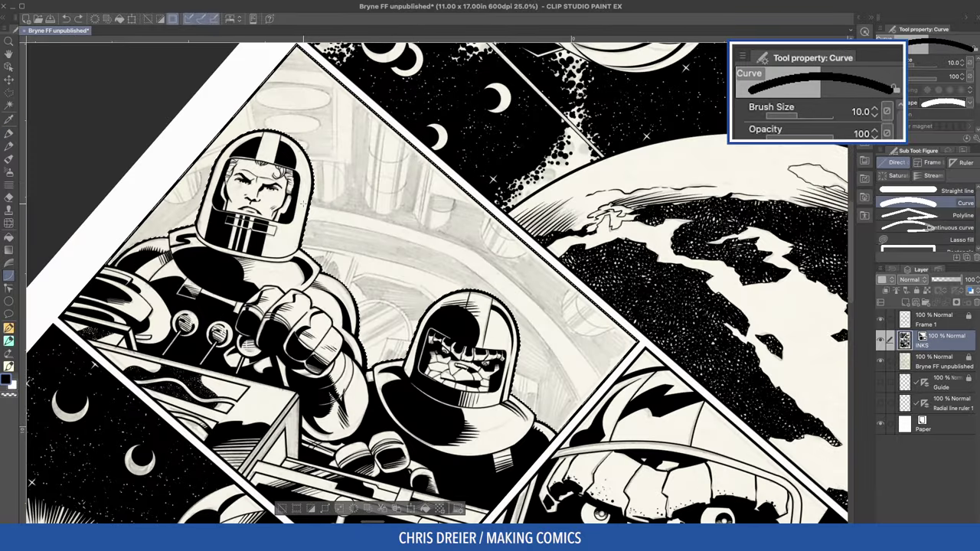
Step: Draw the long arcs of the canopy rim behind the two astronauts with the Curve tool at size 10
drag(305, 206, 499, 263)
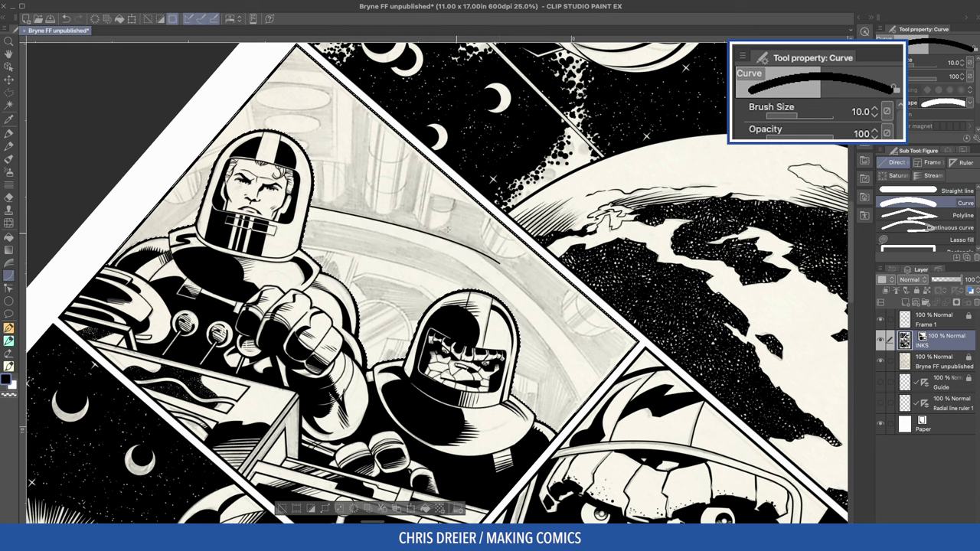
click(474, 245)
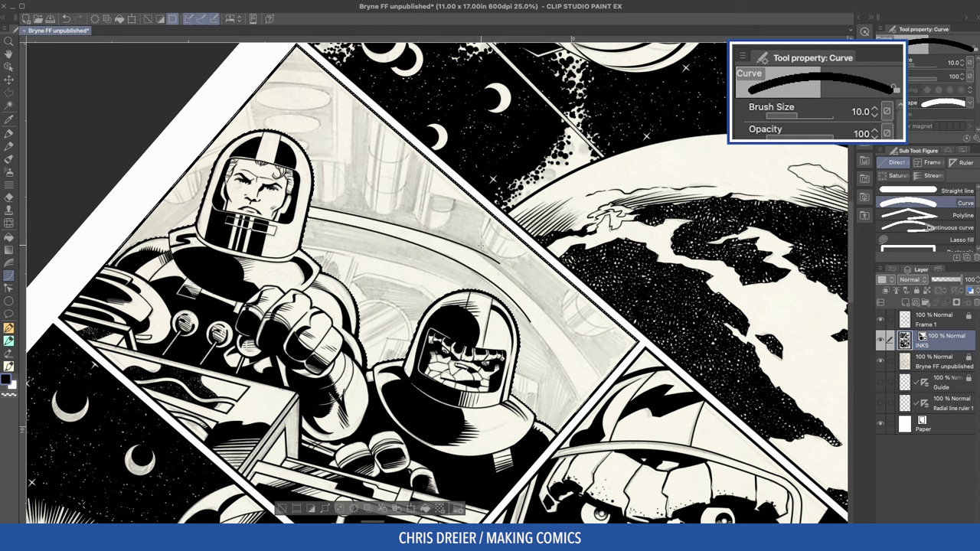
drag(454, 236, 602, 391)
click(554, 295)
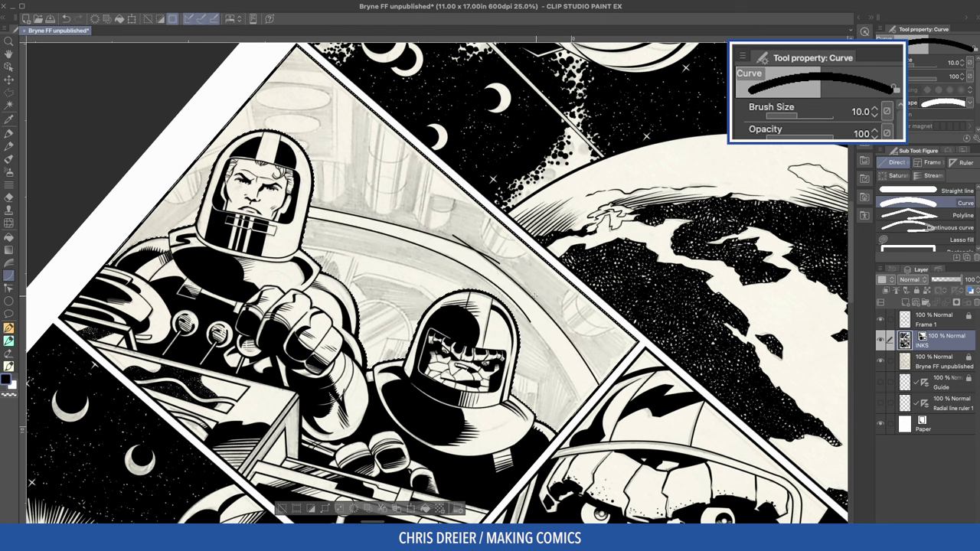
drag(491, 281, 575, 421)
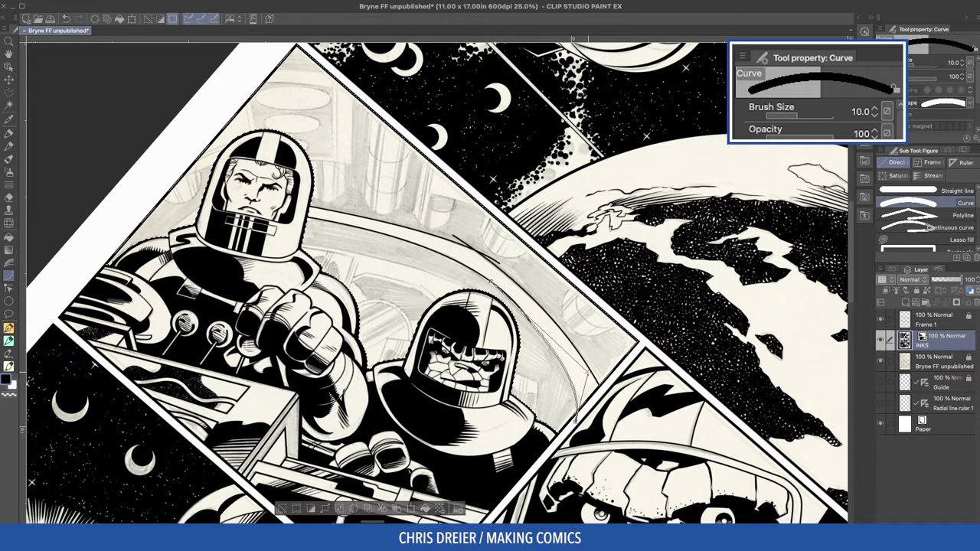
click(582, 361)
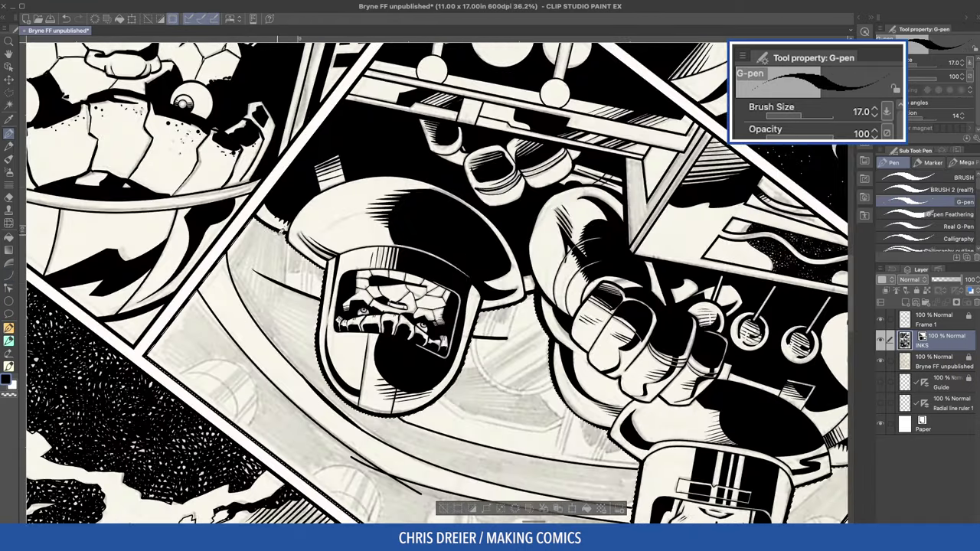
Step: Ink the seat backs behind the two astronauts with the G-pen at size 17 and feather their shadows at size 12
drag(278, 230, 273, 288)
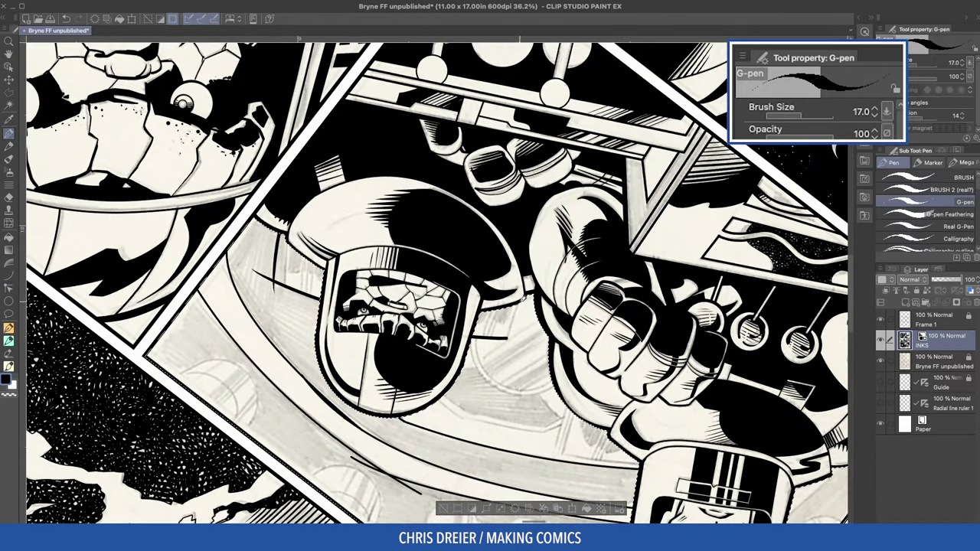
drag(276, 253, 521, 149)
drag(258, 312, 258, 354)
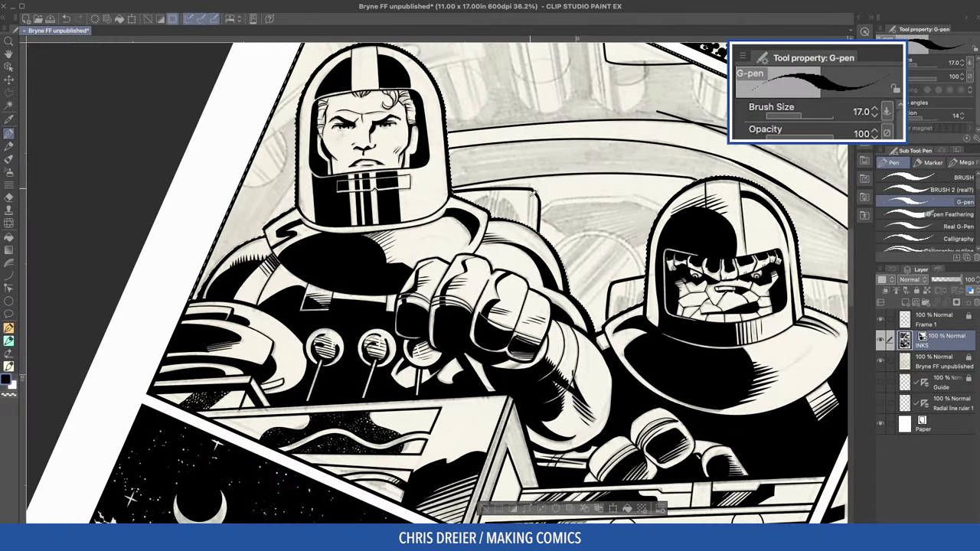
drag(415, 228, 419, 271)
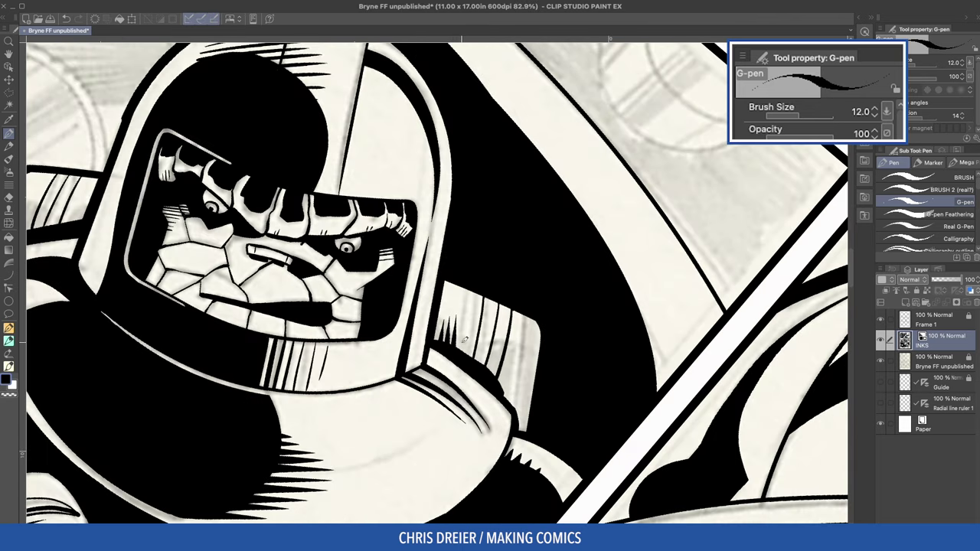
drag(499, 350, 840, 426)
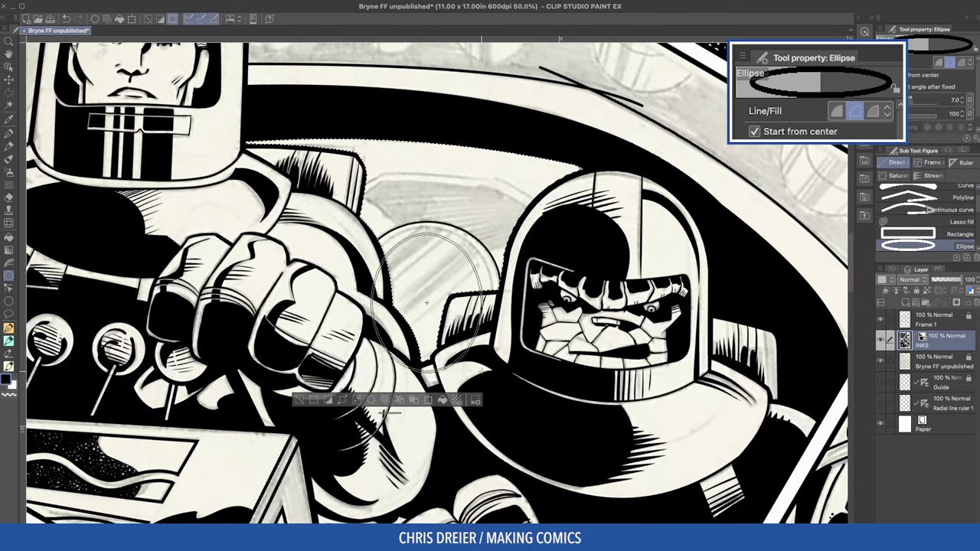
Step: Draw the inner ellipse of the round form between the astronauts at size 7 and feather the recess behind it with the G-pen at size 8
drag(425, 298, 494, 376)
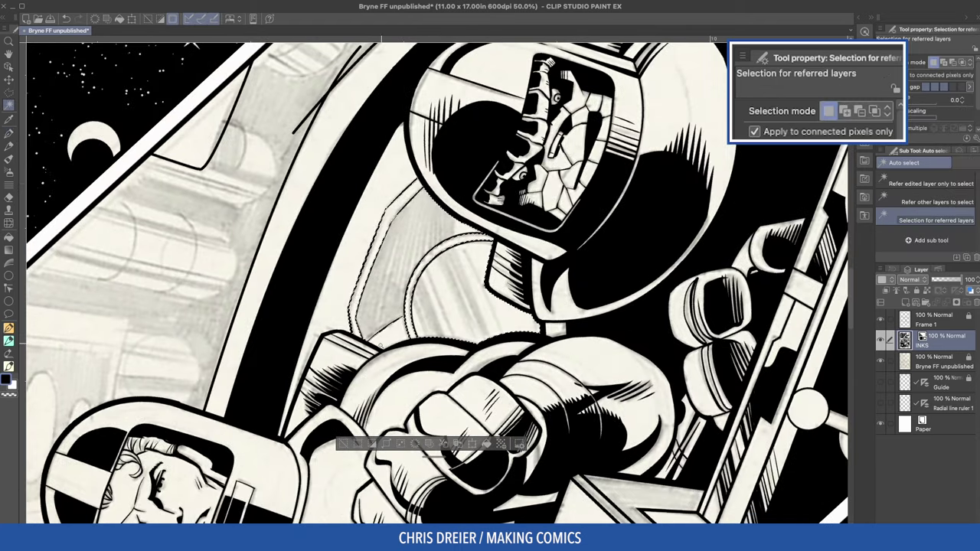
key(p)
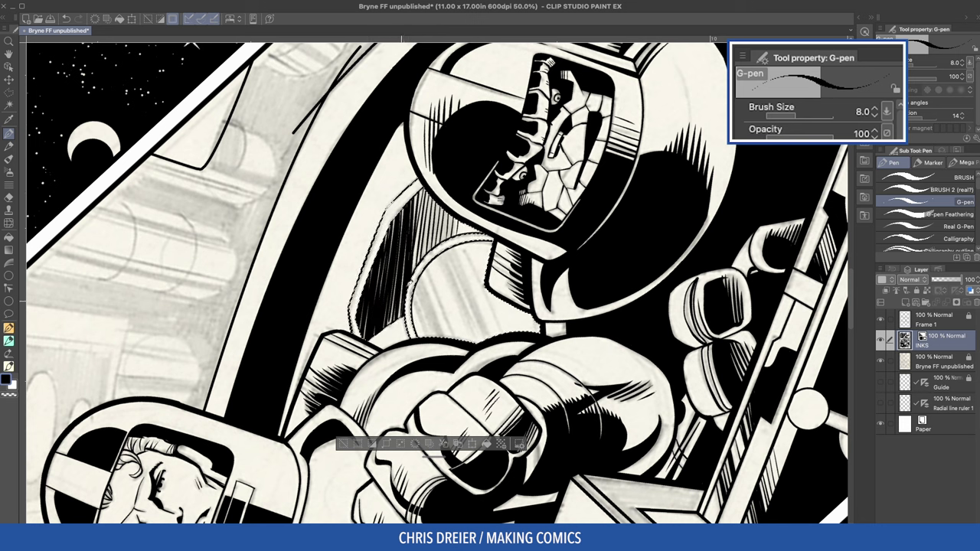
drag(416, 290, 418, 273)
drag(414, 278, 400, 326)
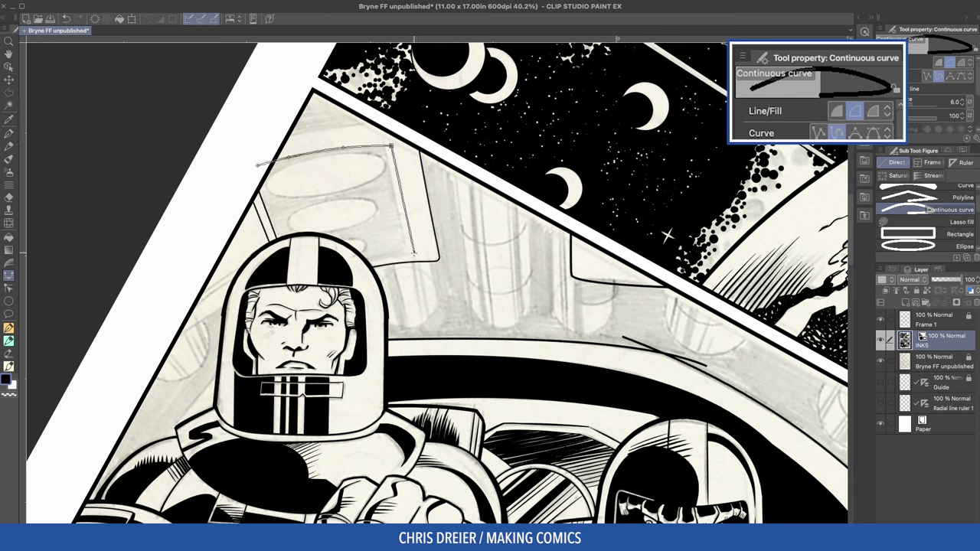
Step: Ink the overhead panel's inner frame with the Continuous curve at size 6 and its oval openings with the Ellipse tool at size 5
double_click(366, 259)
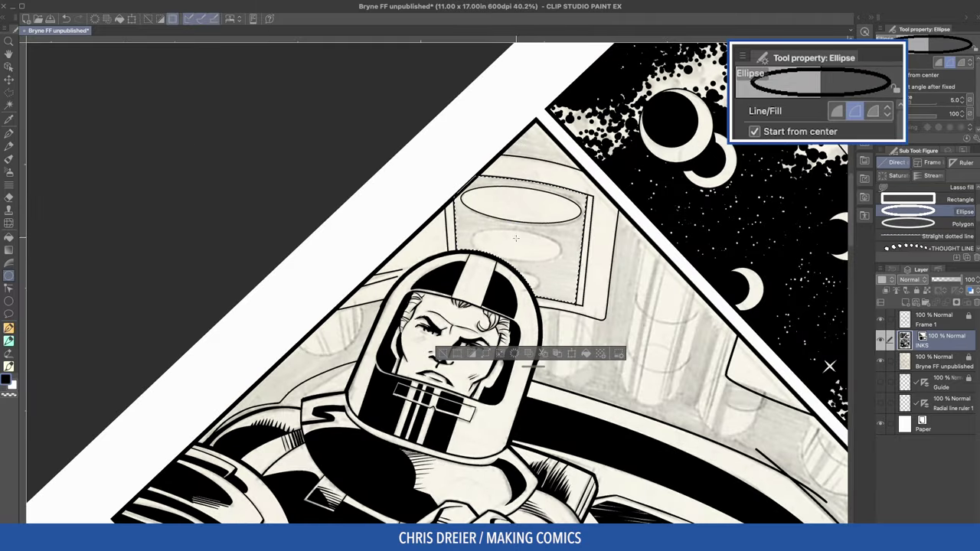
drag(516, 246, 566, 264)
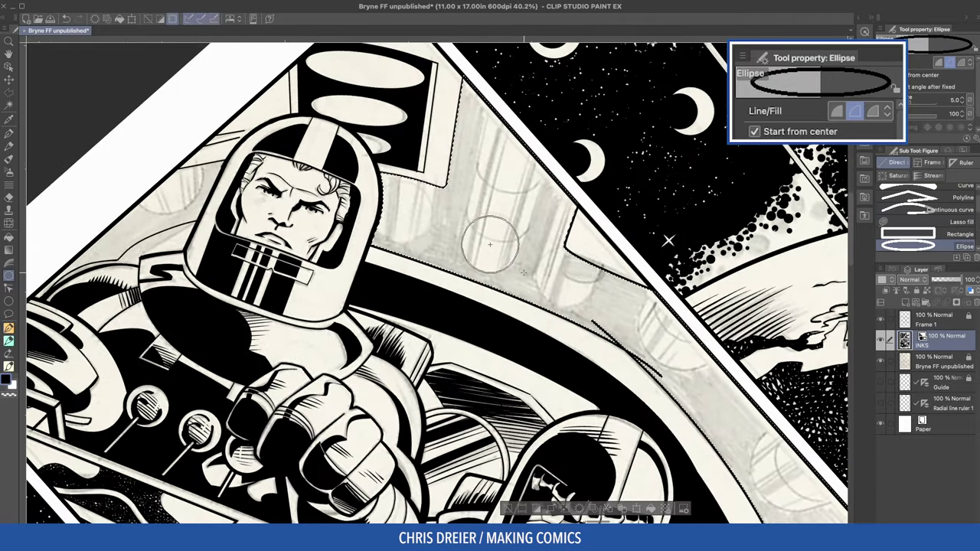
Step: Draw the ceiling cylinders' rounded ends with the Ellipse tool and their straight sides with the Polyline tool at size 5
drag(490, 244, 566, 280)
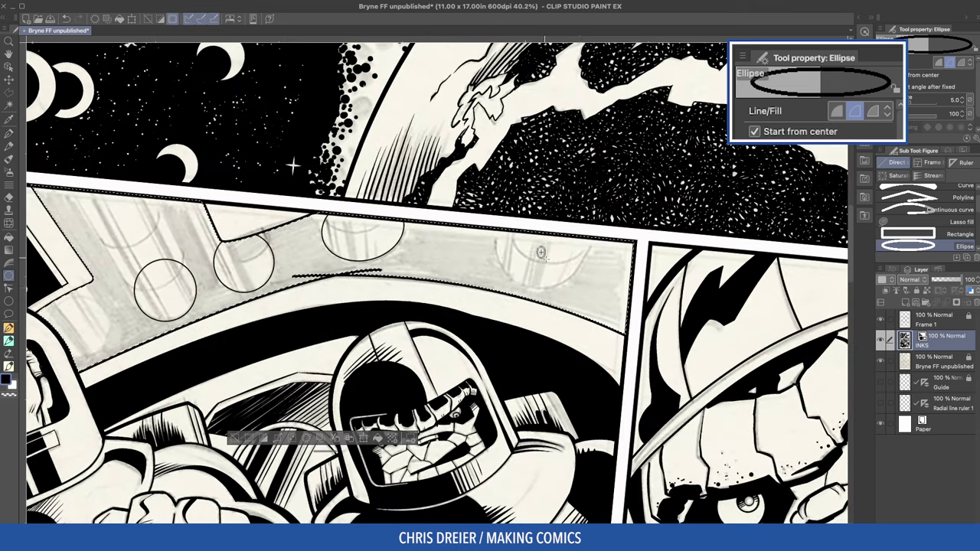
drag(541, 253, 584, 288)
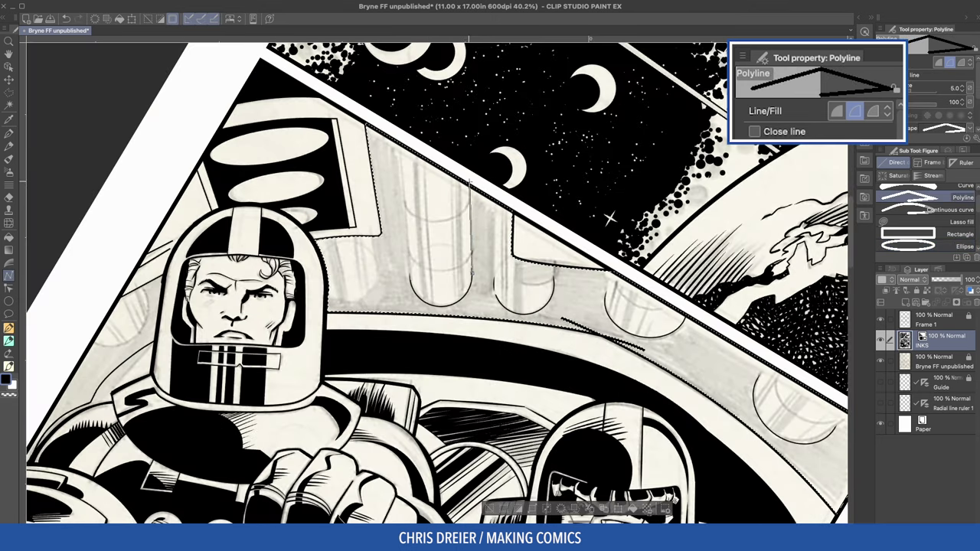
click(410, 282)
double_click(397, 132)
click(495, 289)
double_click(493, 189)
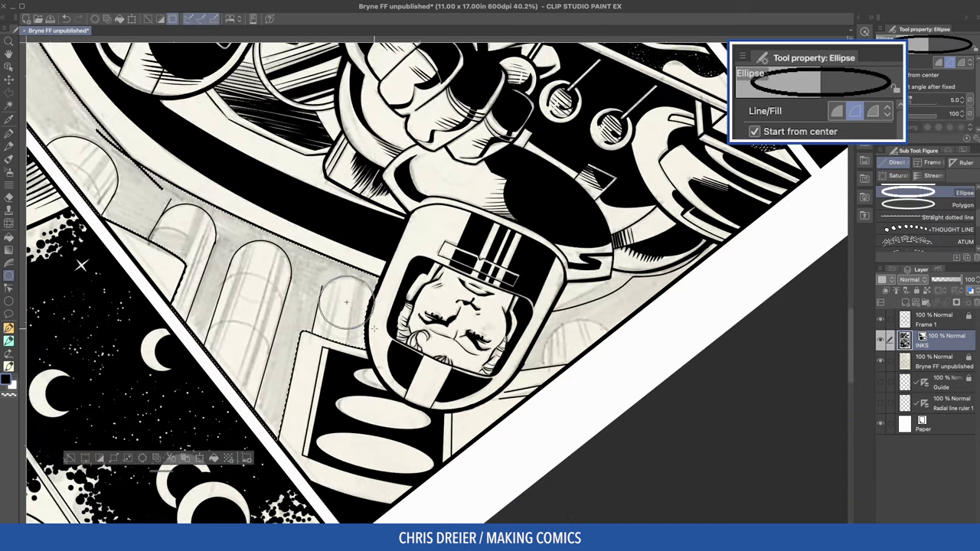
key(e)
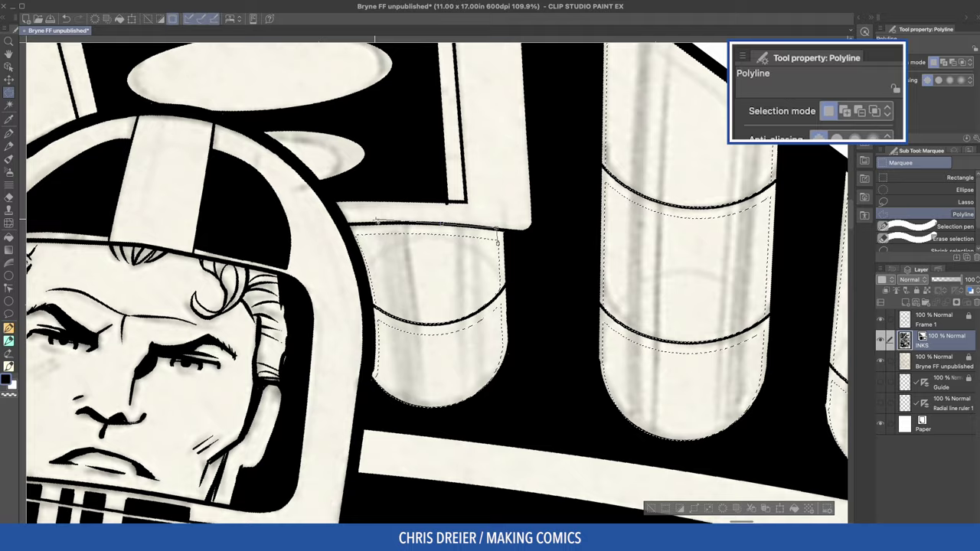
Step: Outline the upper segment of the cylinder beside the blond astronaut's helmet with the Polyline selection, following its bands and edges
click(375, 221)
click(348, 224)
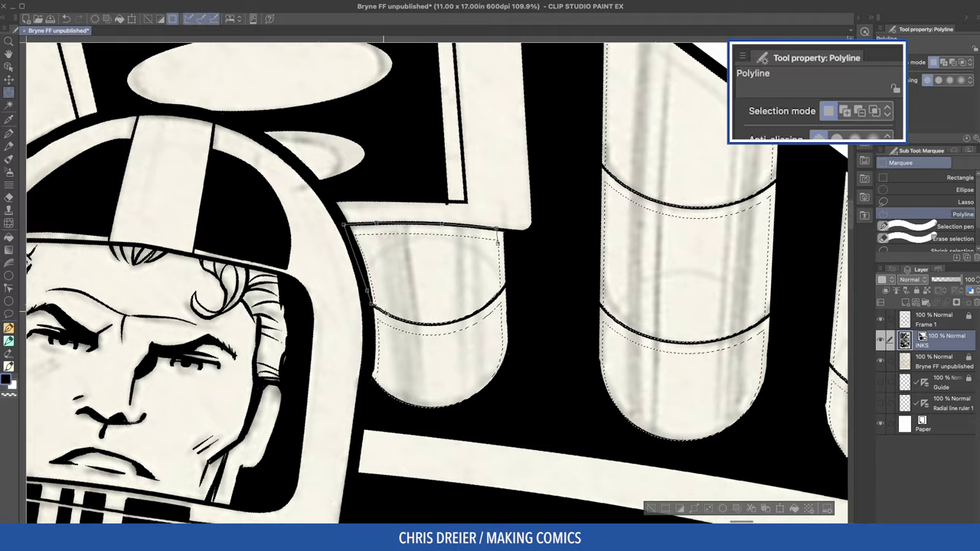
drag(649, 236, 340, 193)
click(686, 329)
click(690, 316)
click(609, 294)
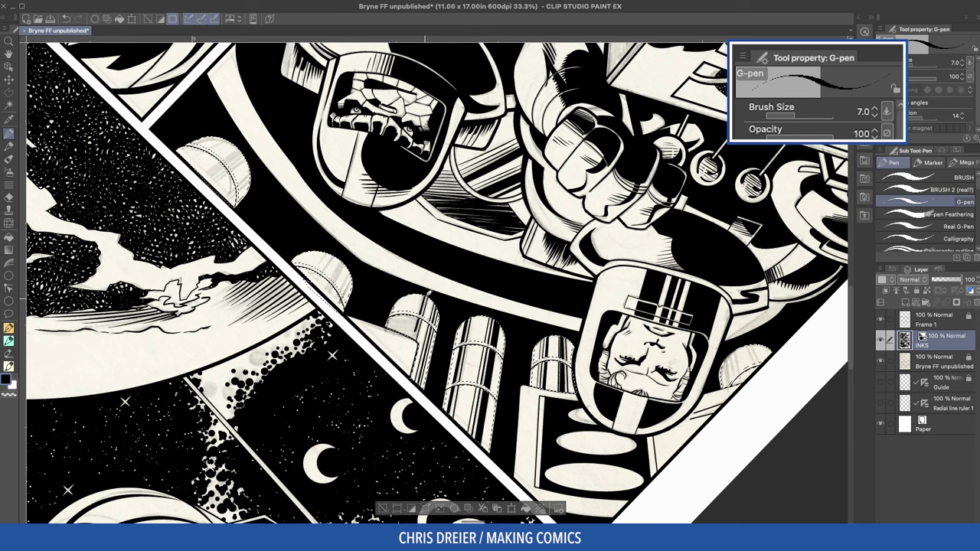
Step: Feather the shadows on the ceiling cylinders with the G-pen at size 7 and hide the pencil layer beneath the inks
drag(426, 291, 354, 288)
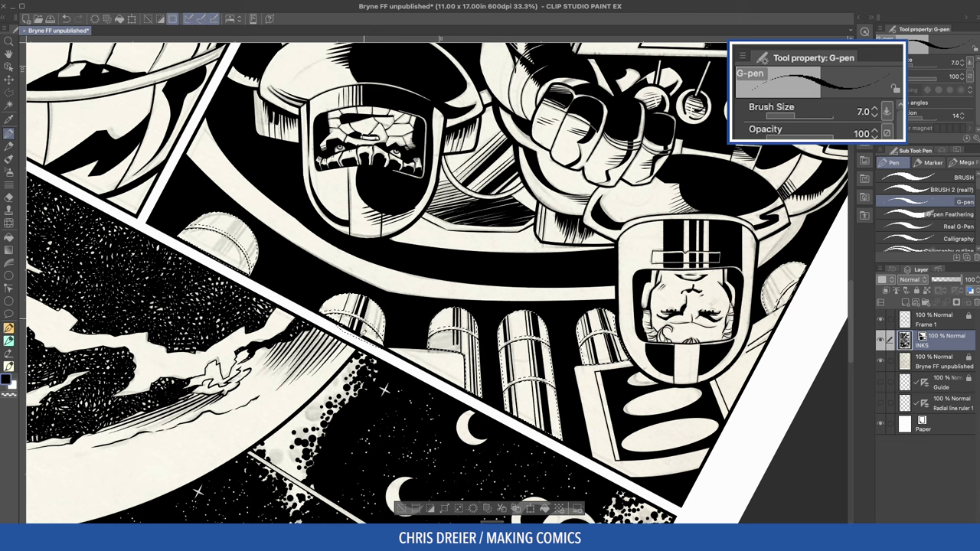
drag(240, 244, 324, 320)
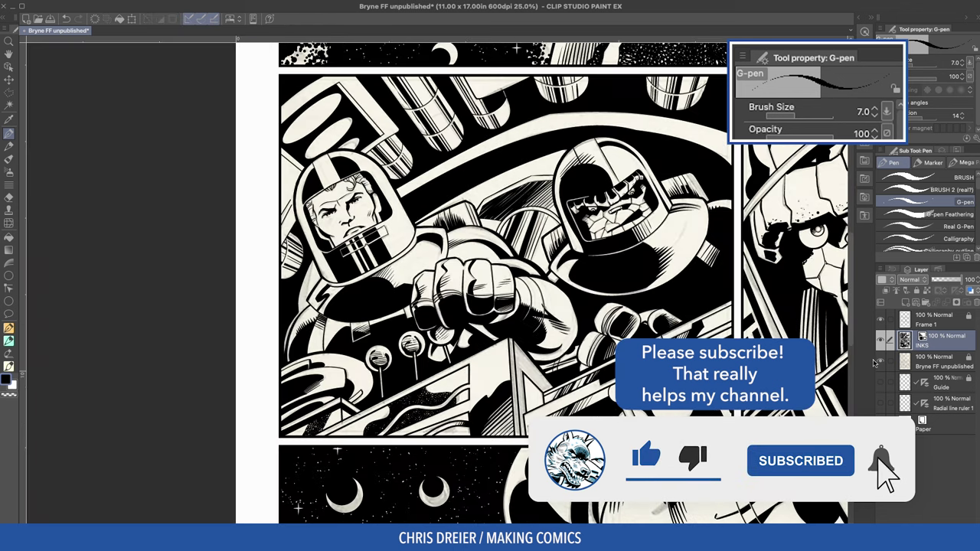
click(880, 362)
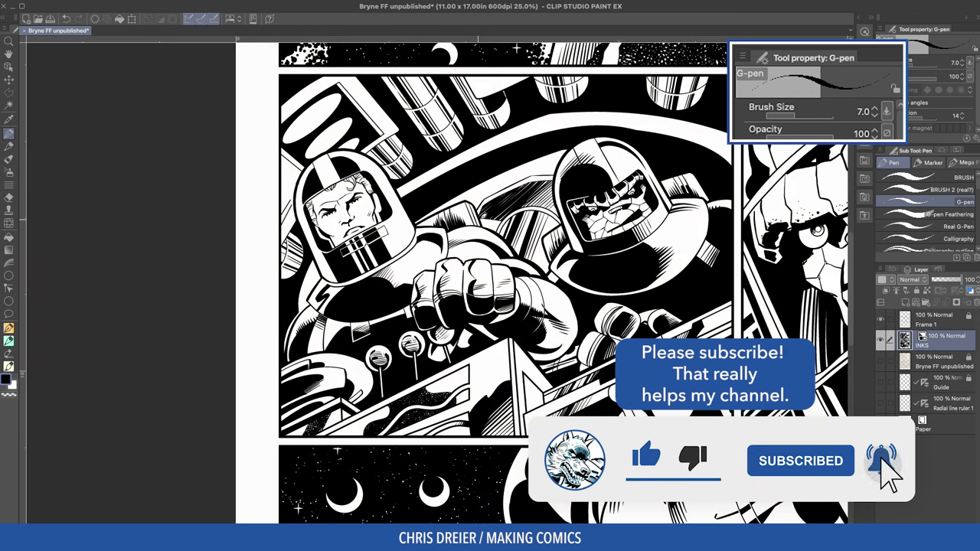